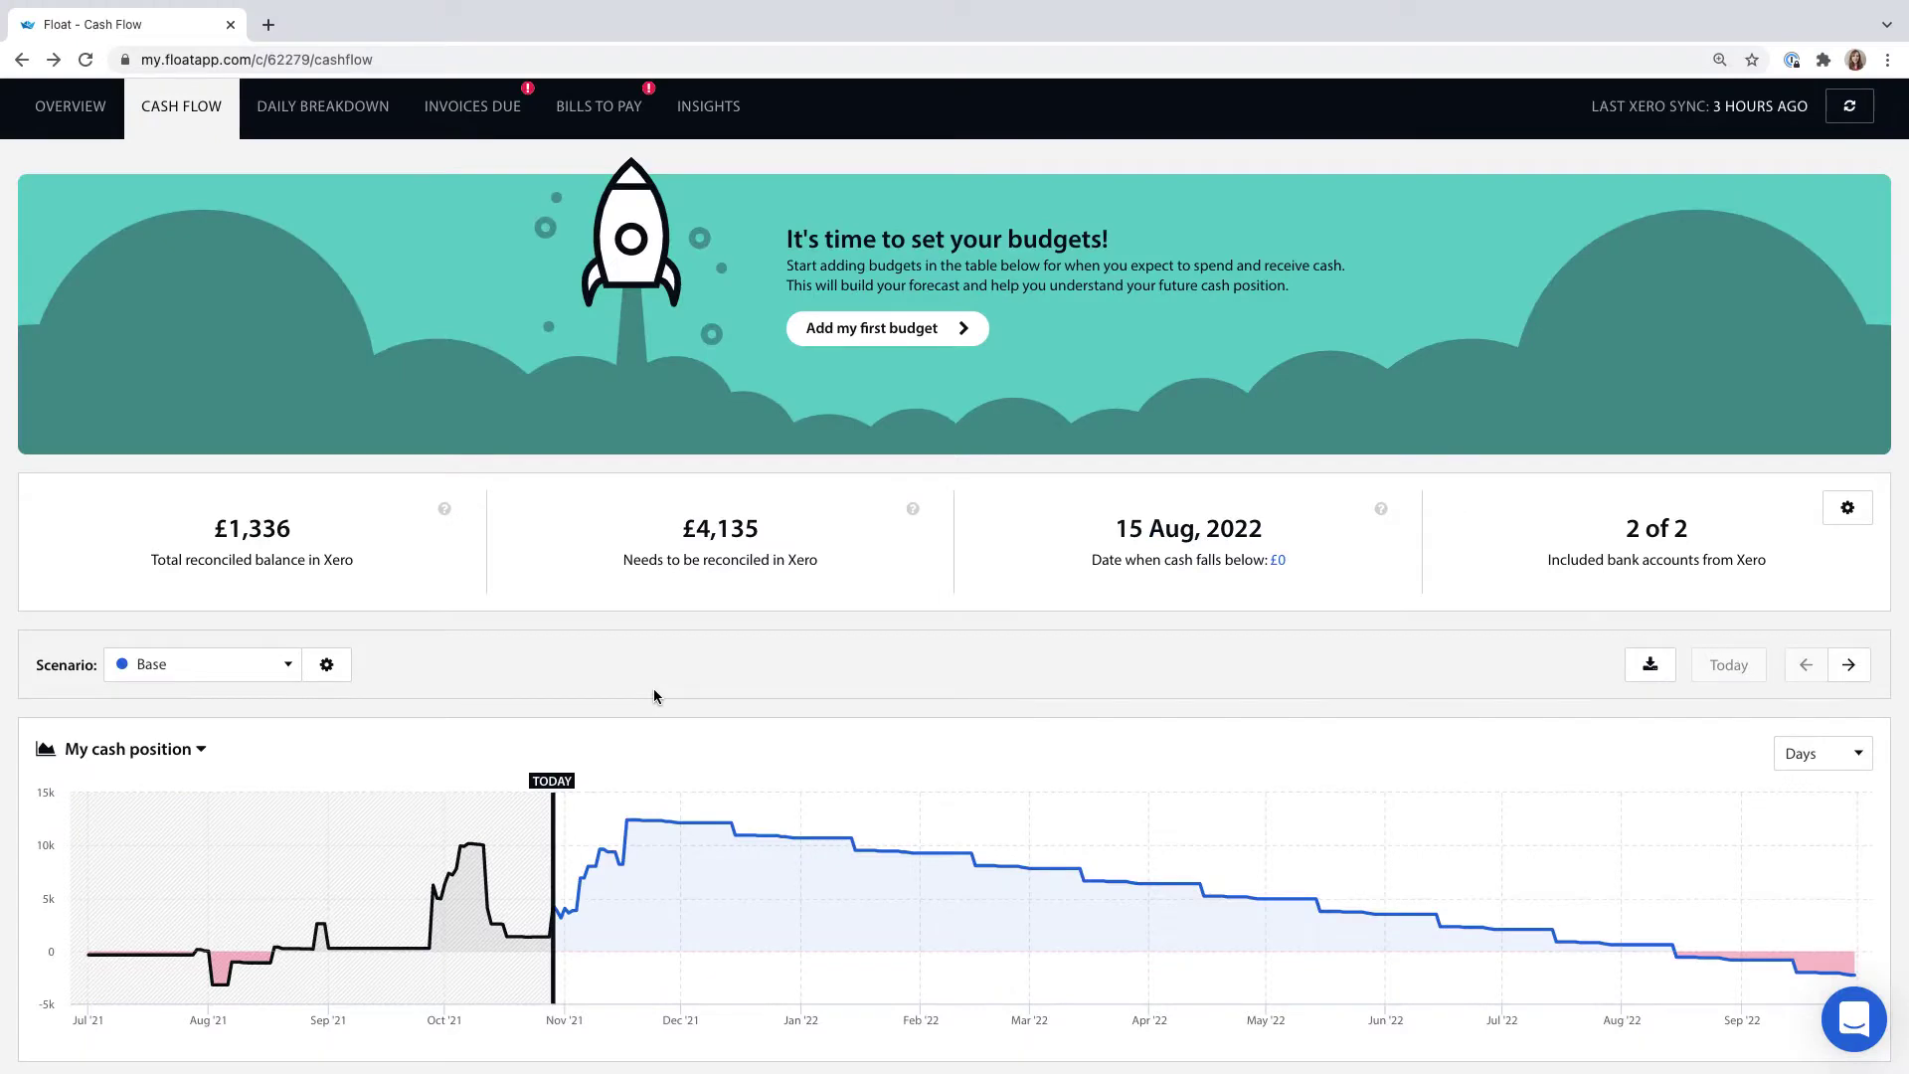
Step: Review the cash flow table, open Manage Table Layout, and cancel adding a cash-out account
scroll(653, 696, down, 4)
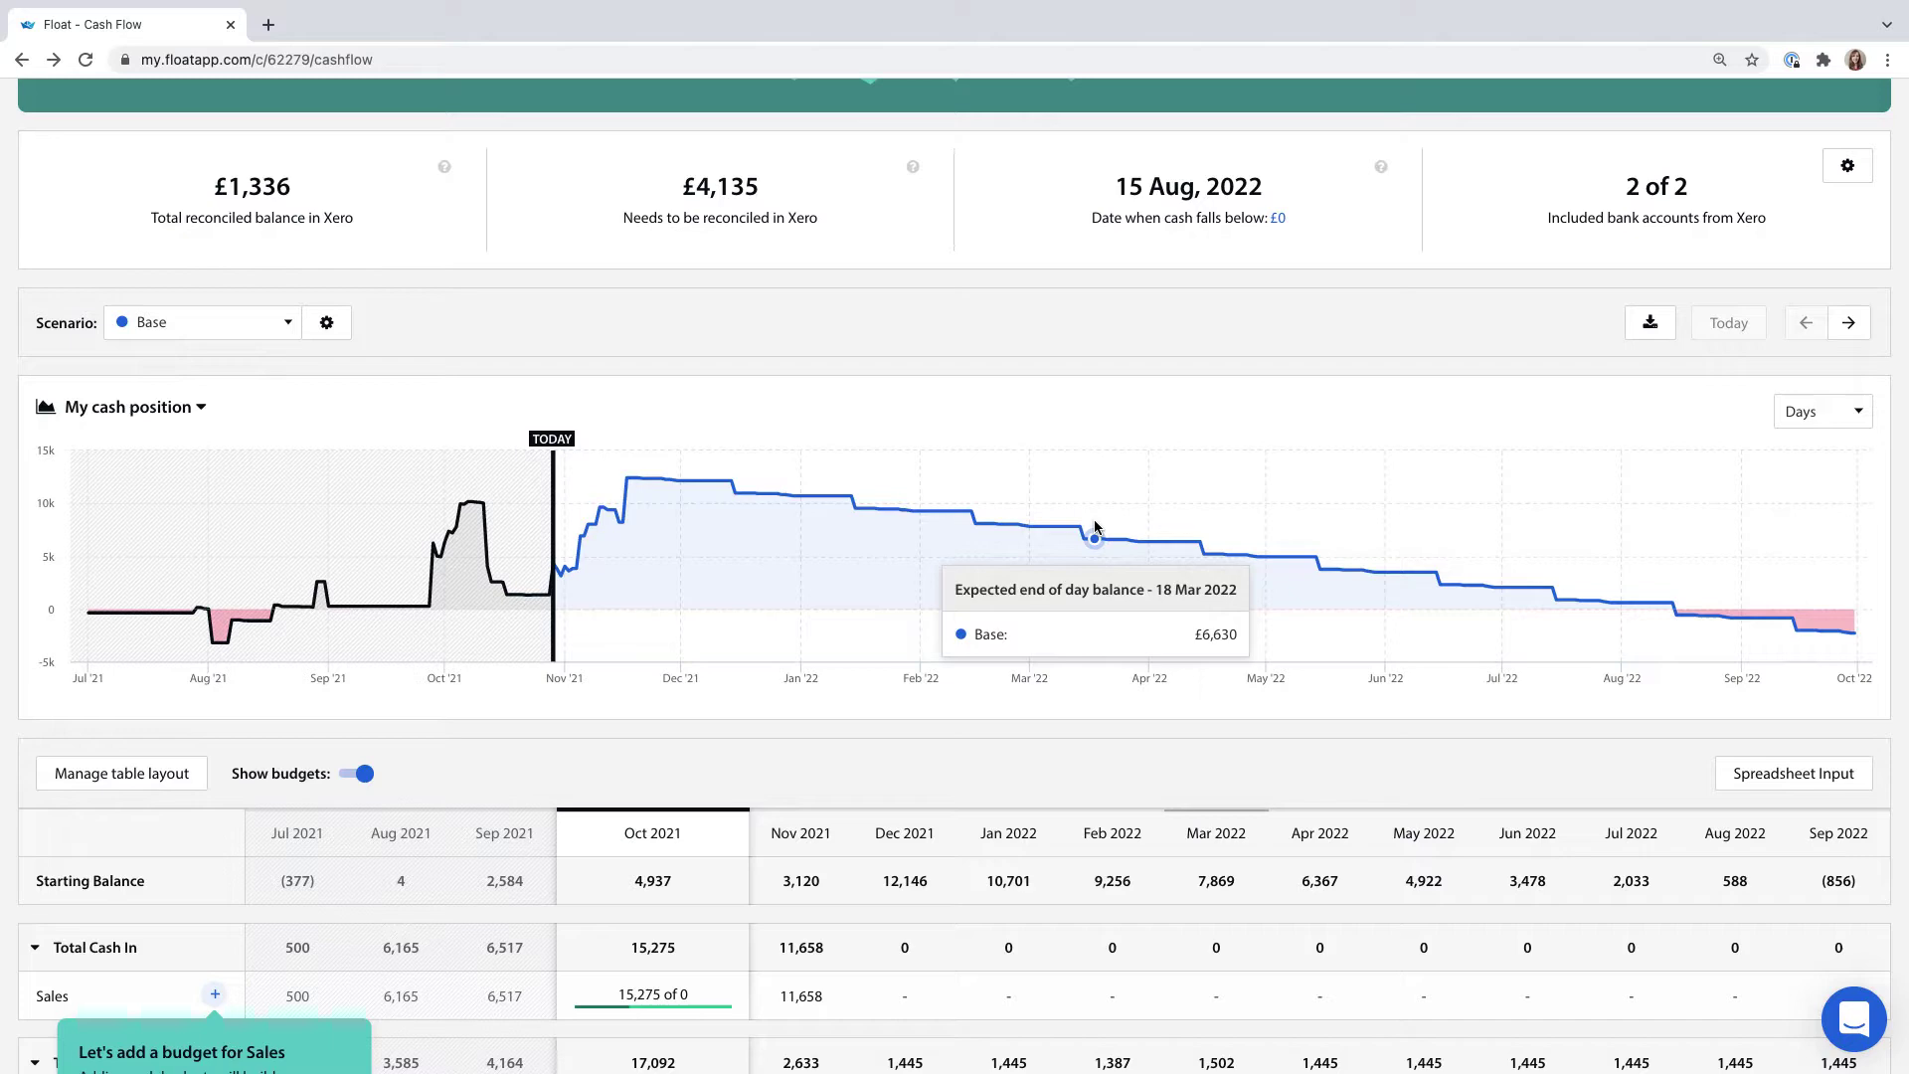
scroll(1094, 527, down, 3)
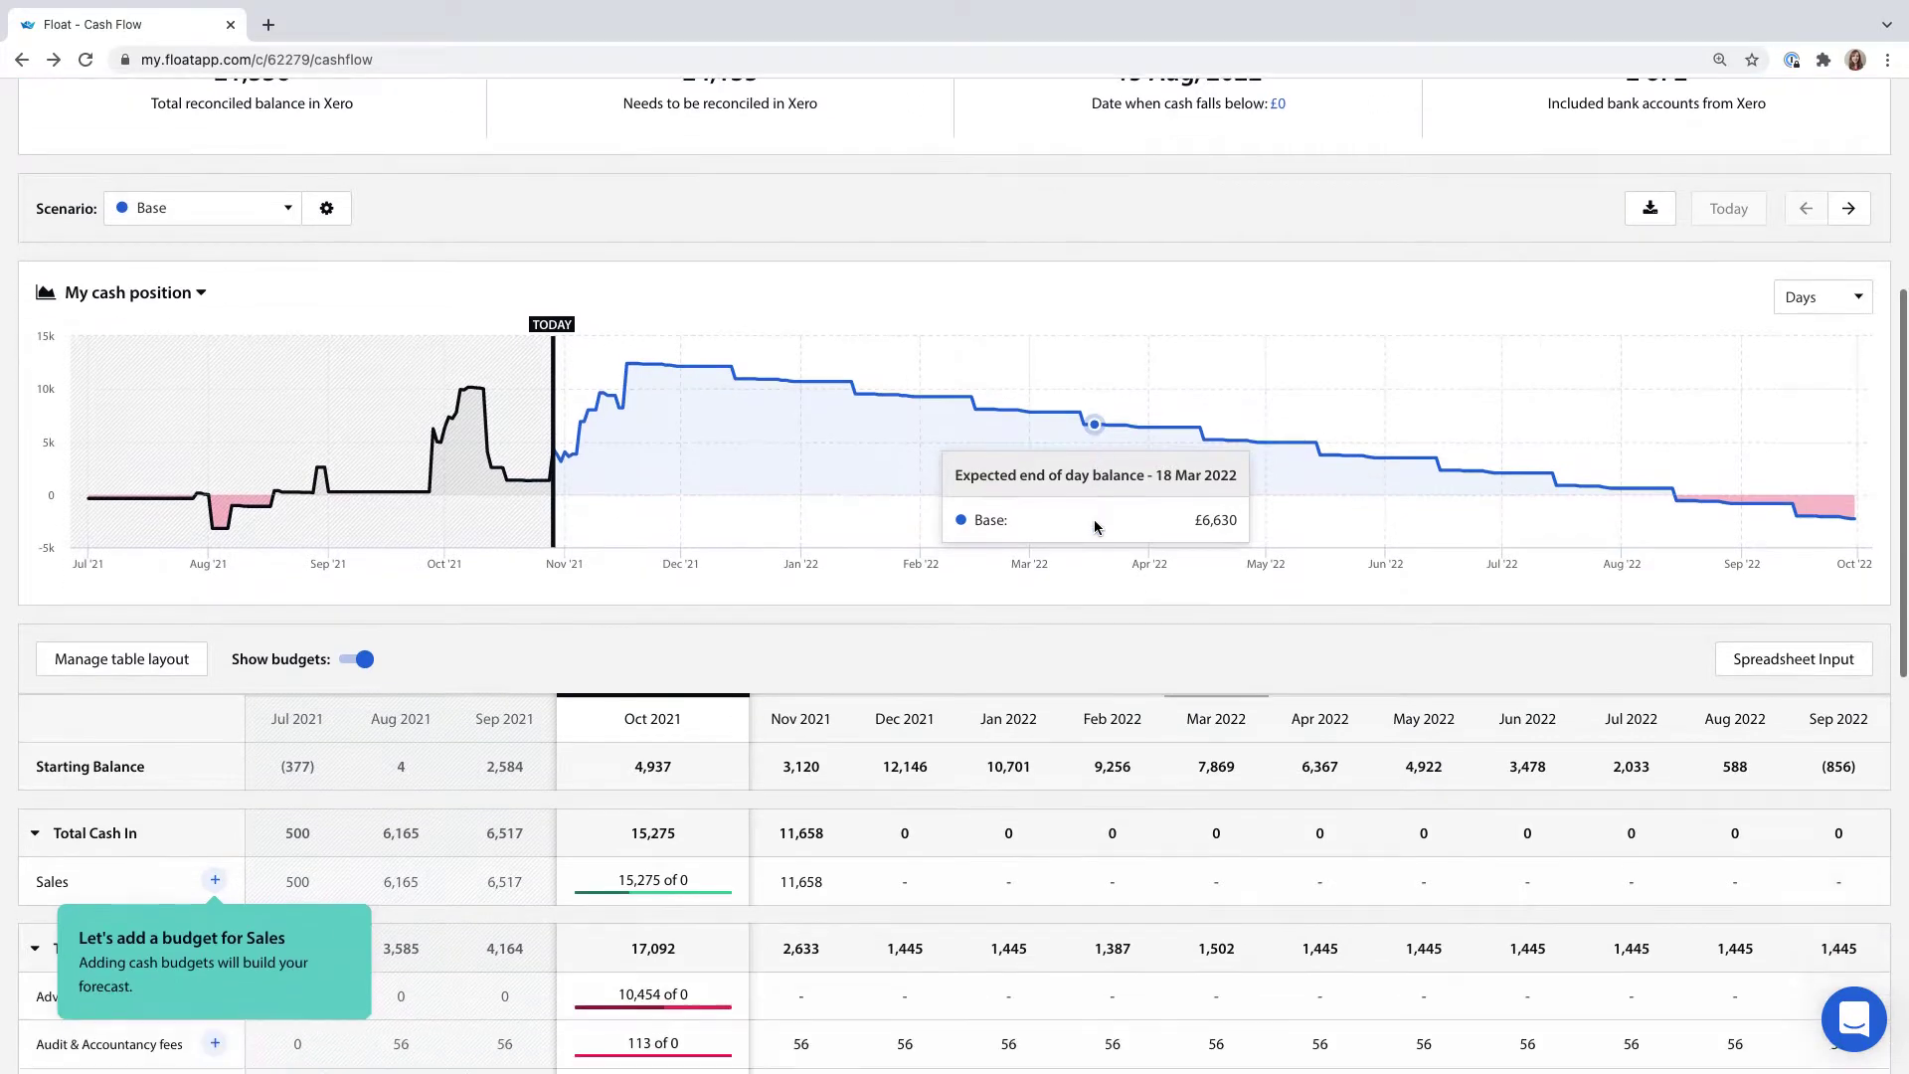
scroll(1096, 528, down, 1)
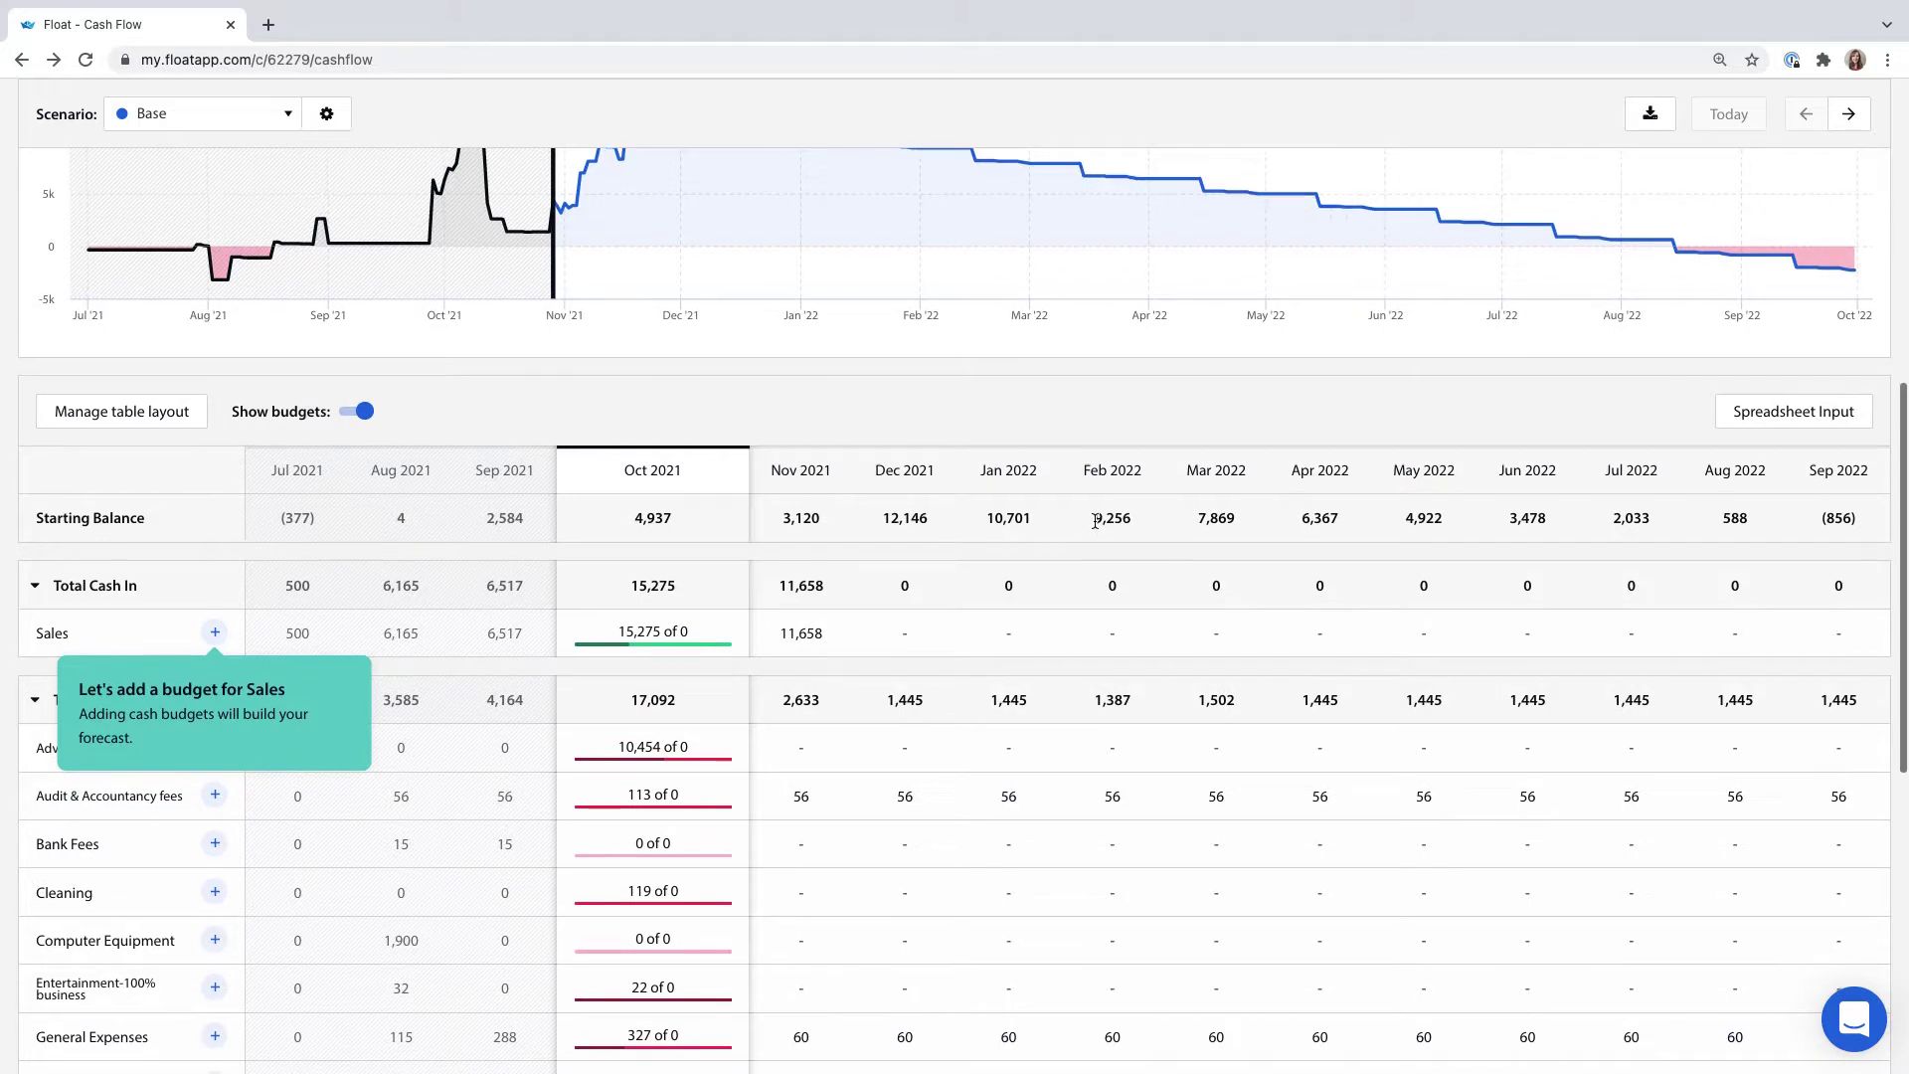
scroll(596, 557, down, 1)
scroll(121, 603, down, 2)
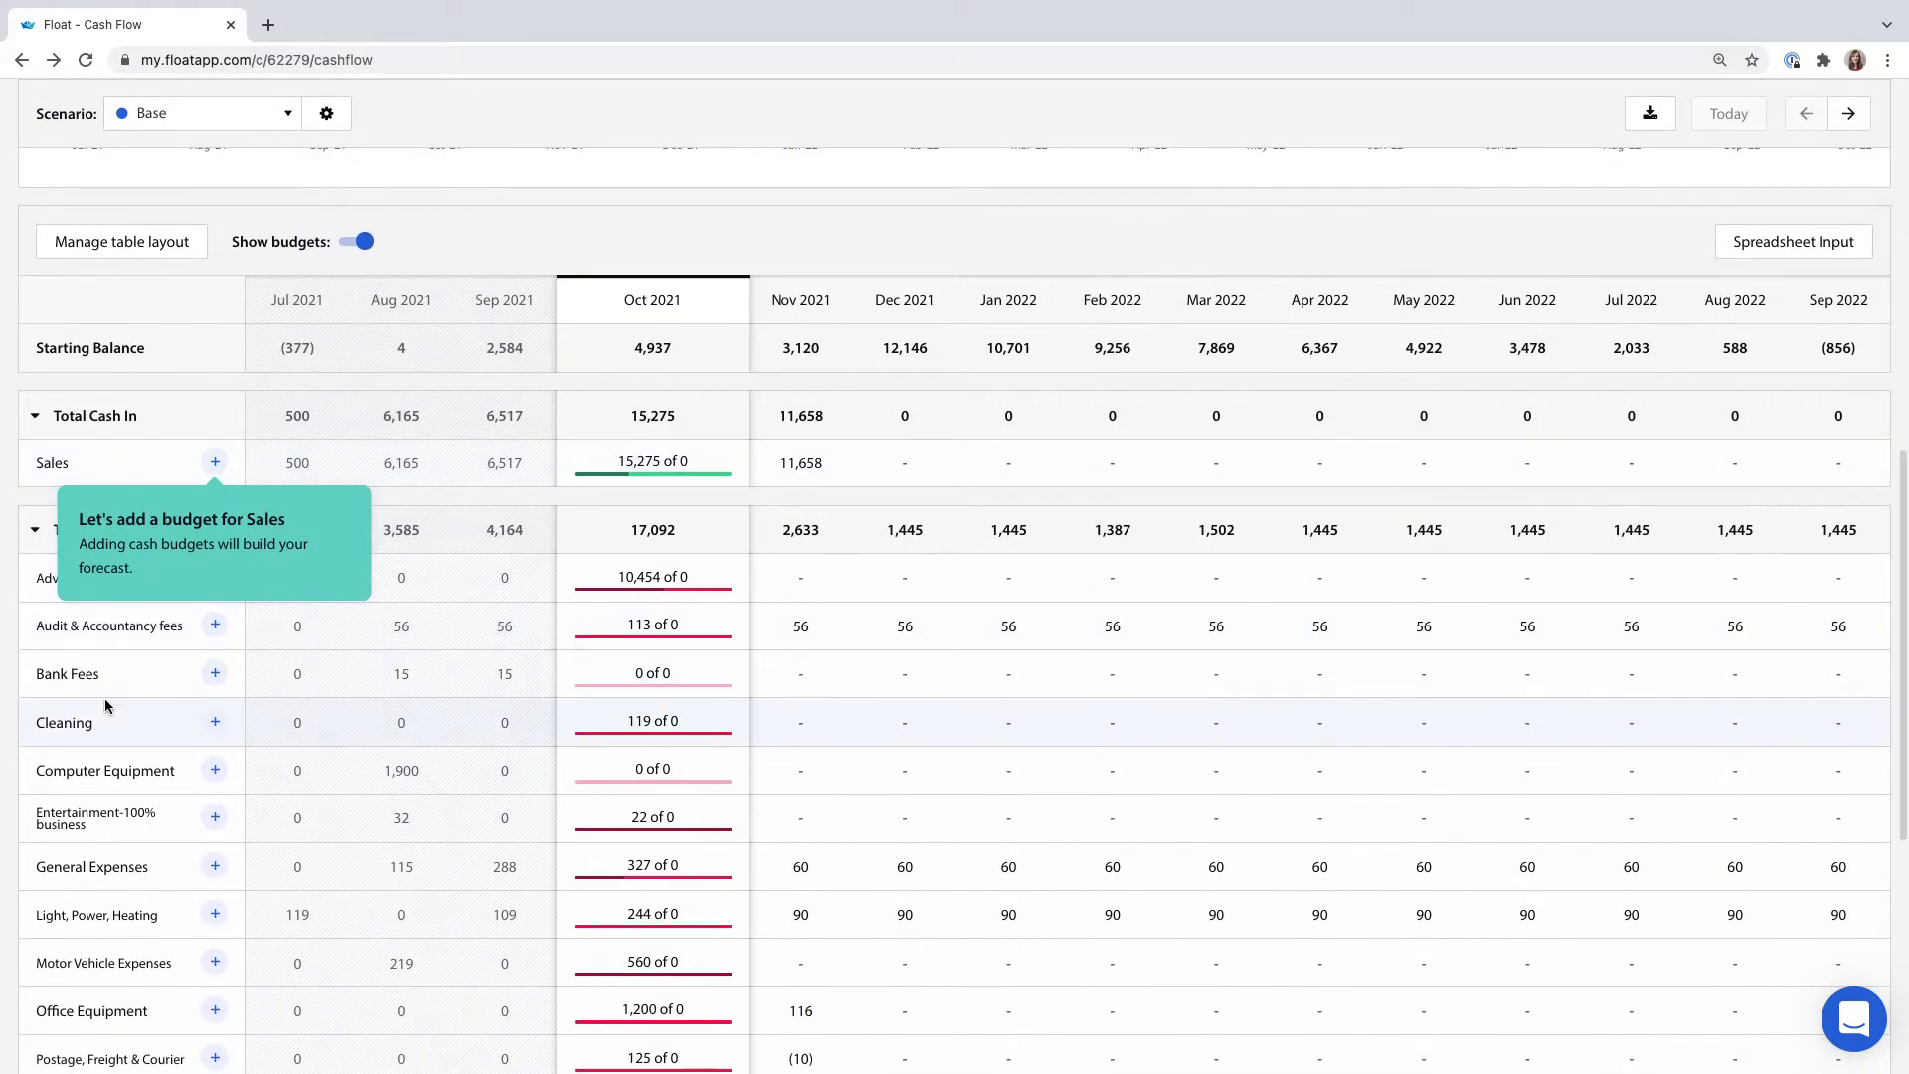
scroll(133, 833, down, 3)
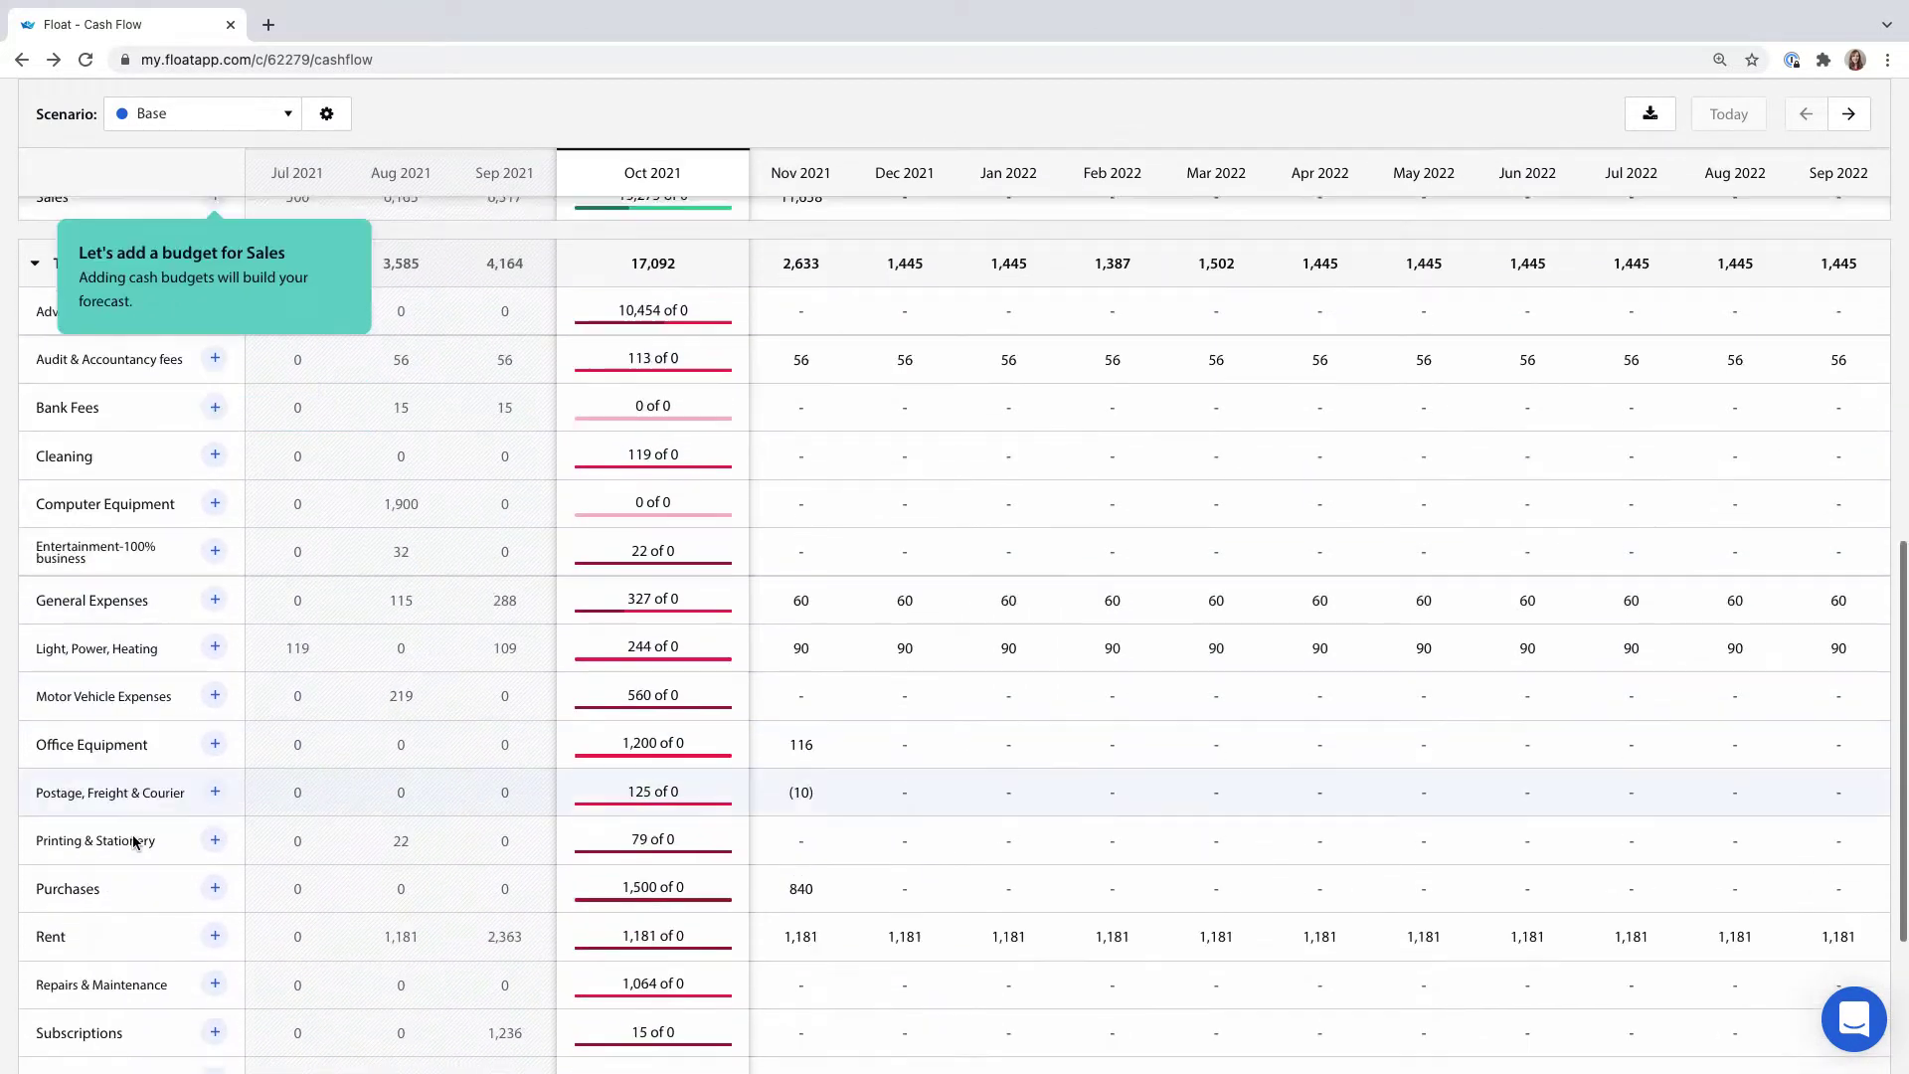
scroll(134, 840, up, 5)
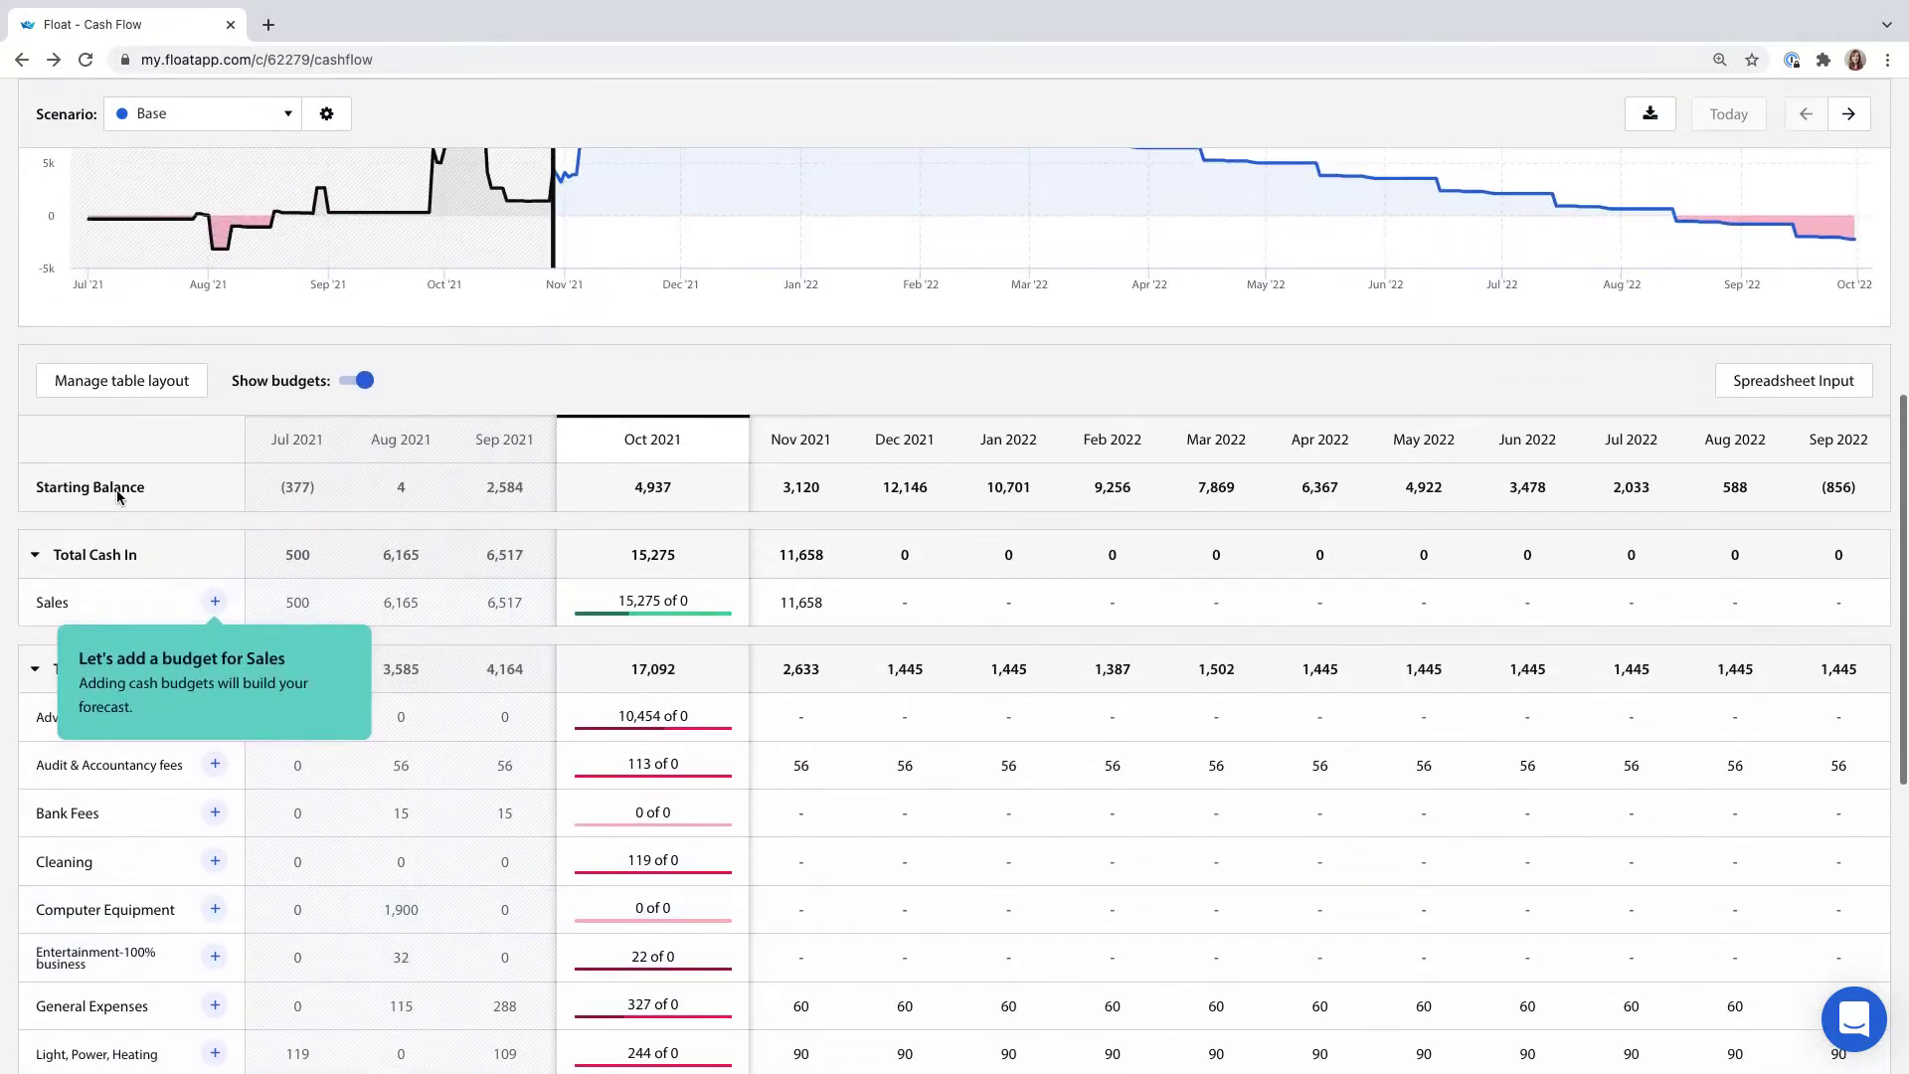
click(139, 383)
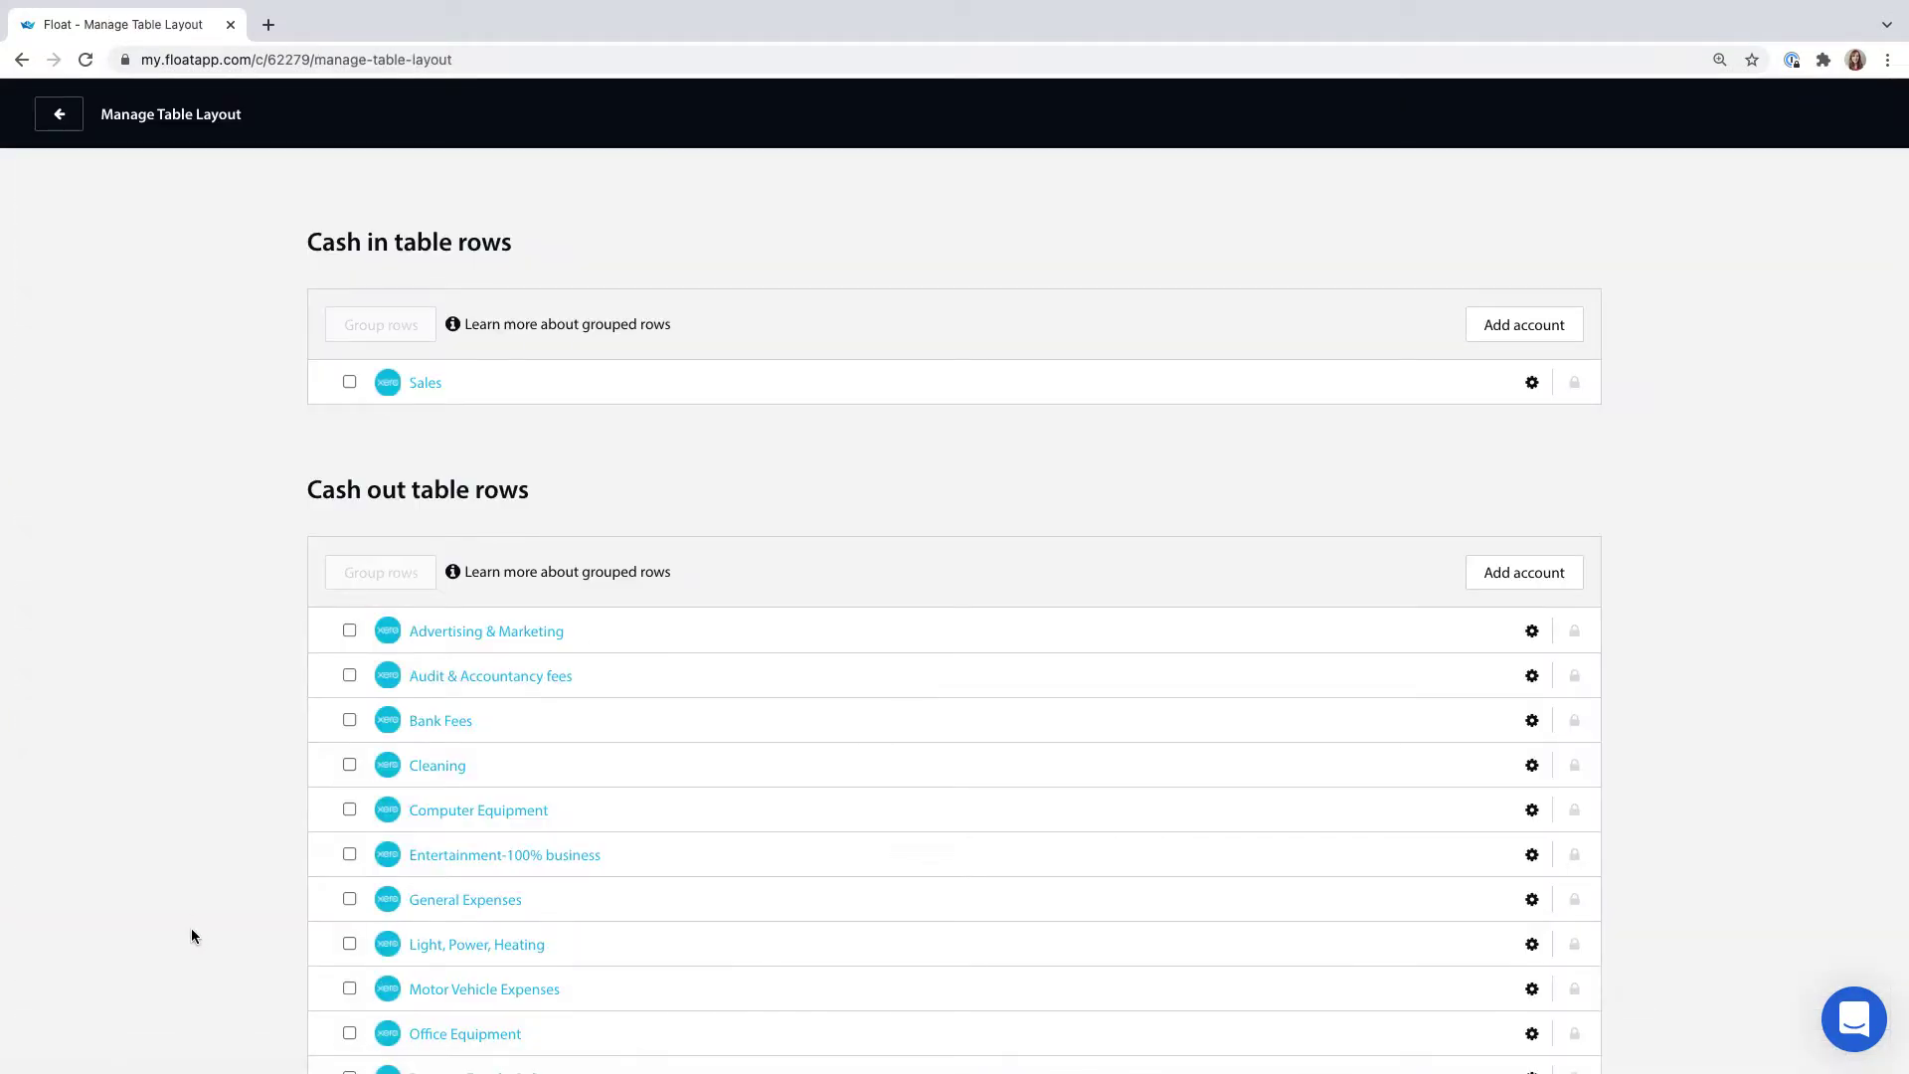
click(1509, 573)
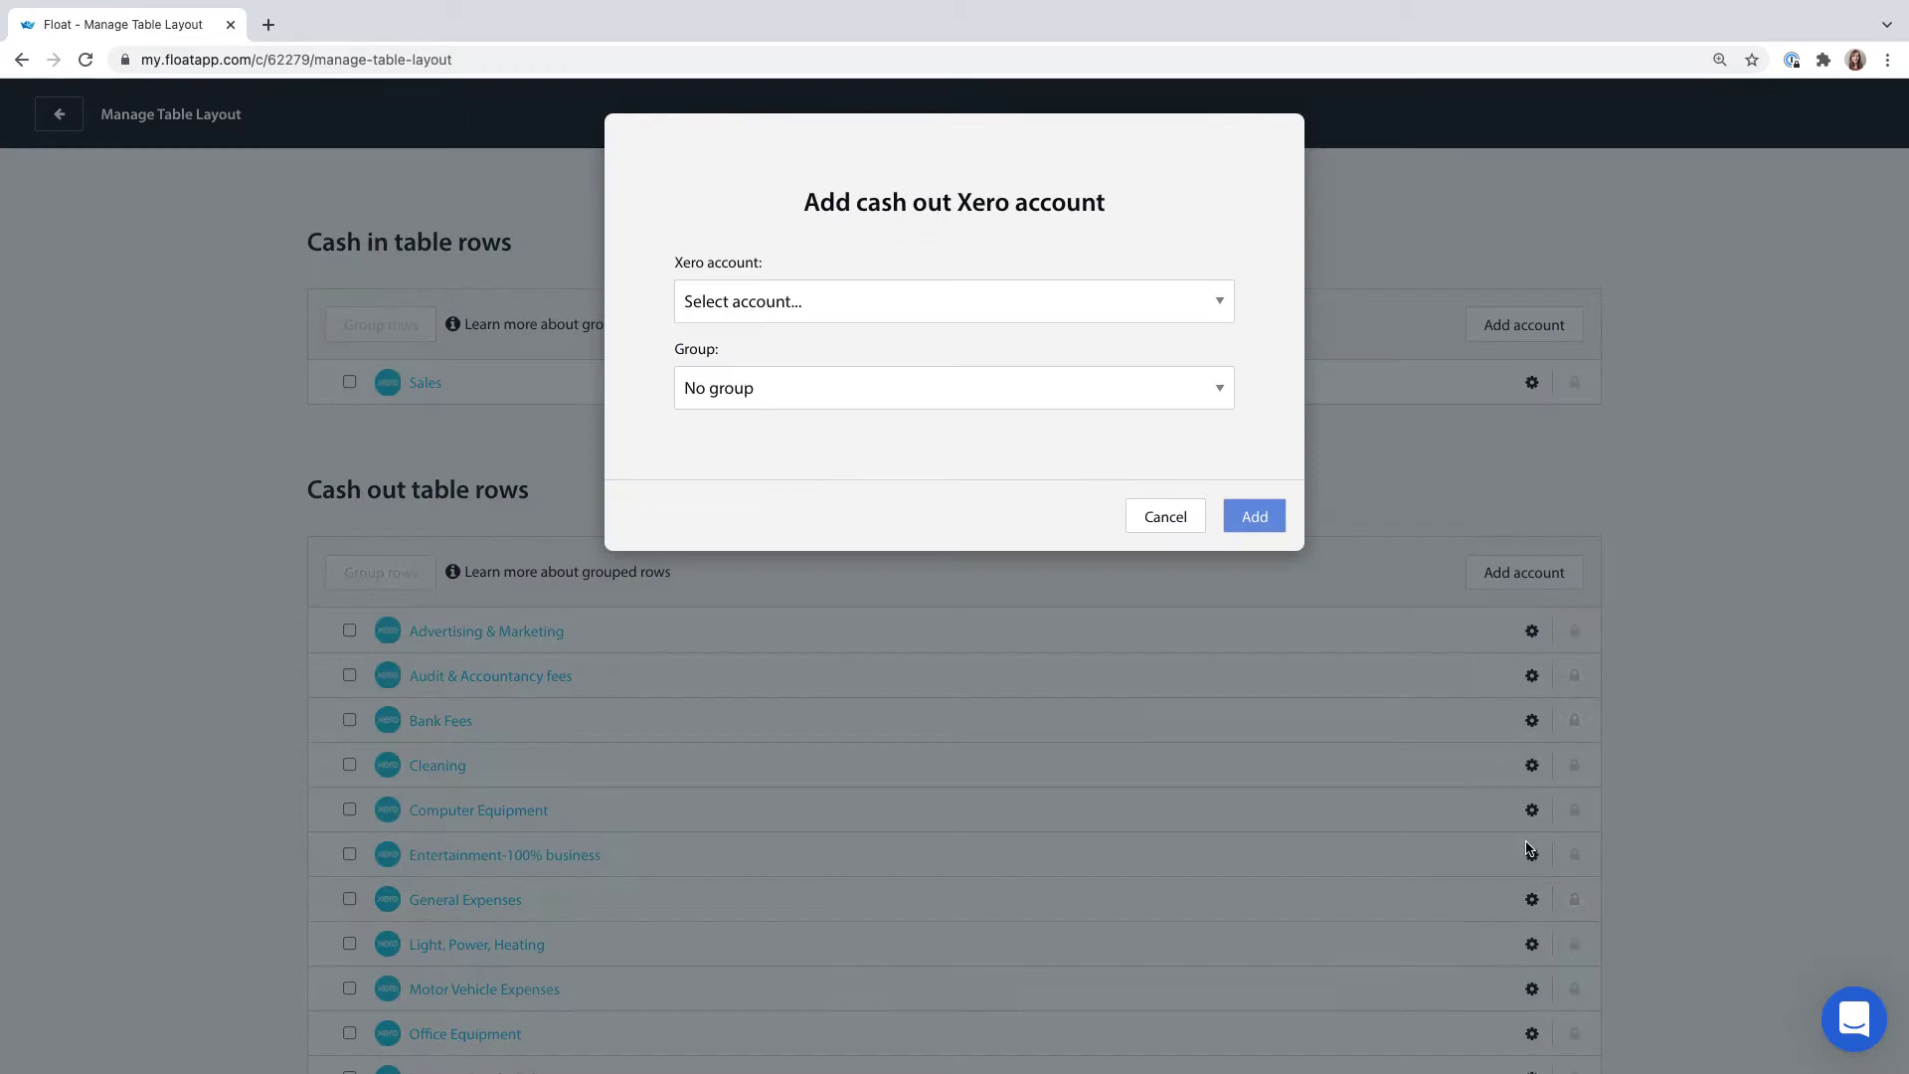
click(1638, 426)
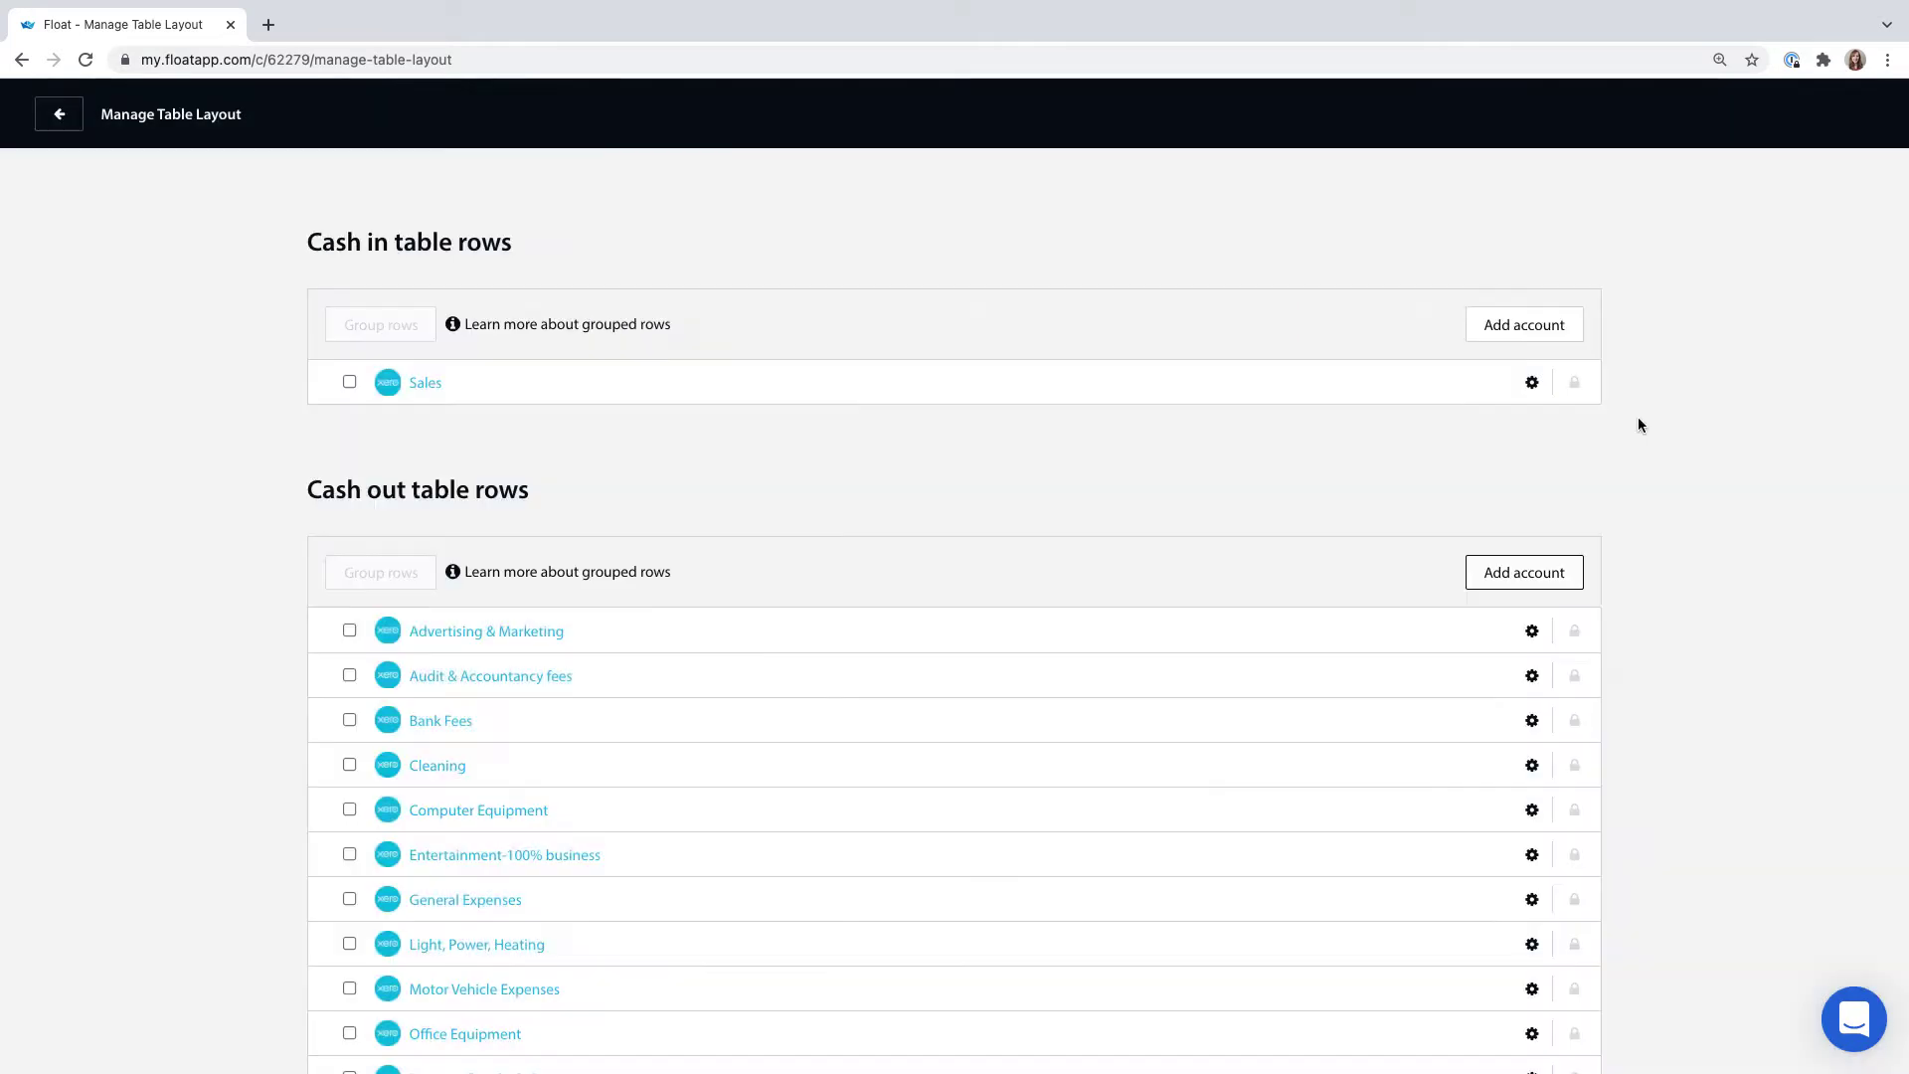
Step: In Client 2's budget, ignore the 01 and 08 Oct payments and move 15 Oct to £2,000 on 29 Oct
click(60, 115)
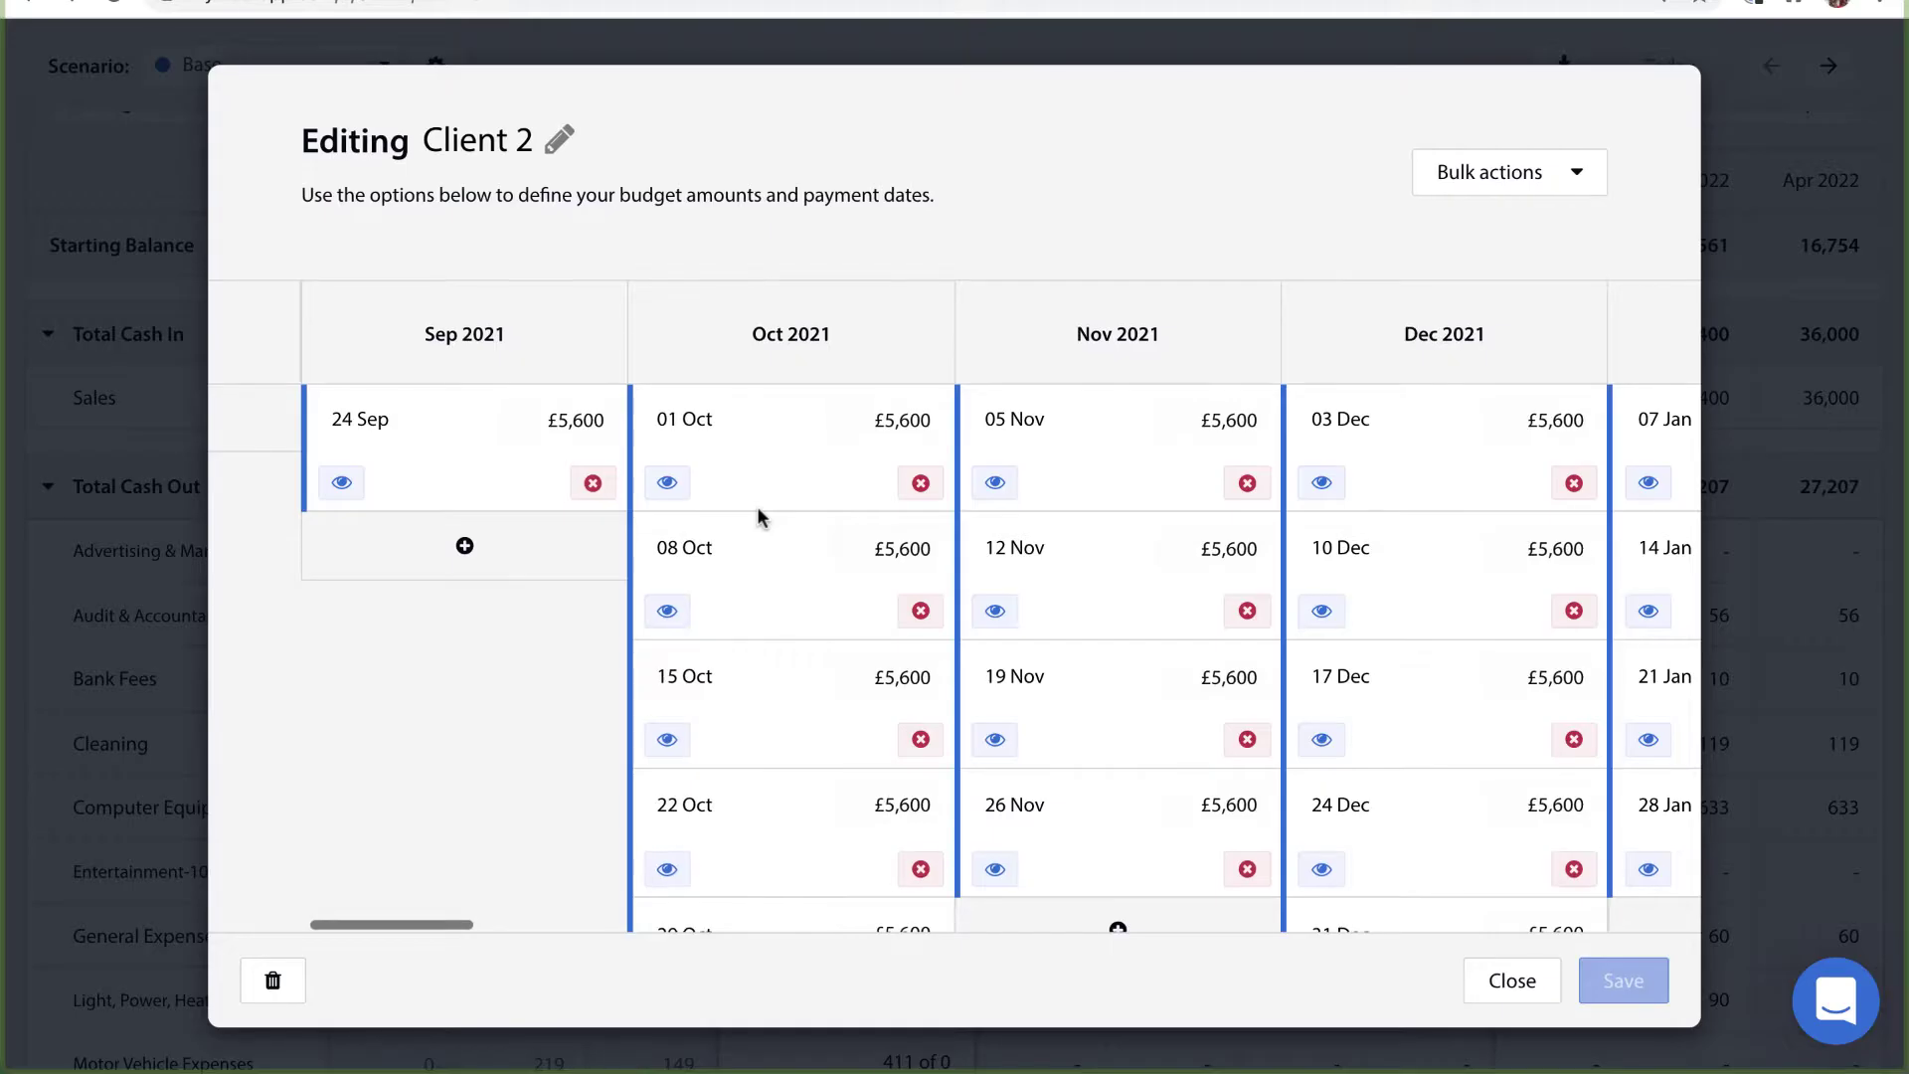
click(667, 484)
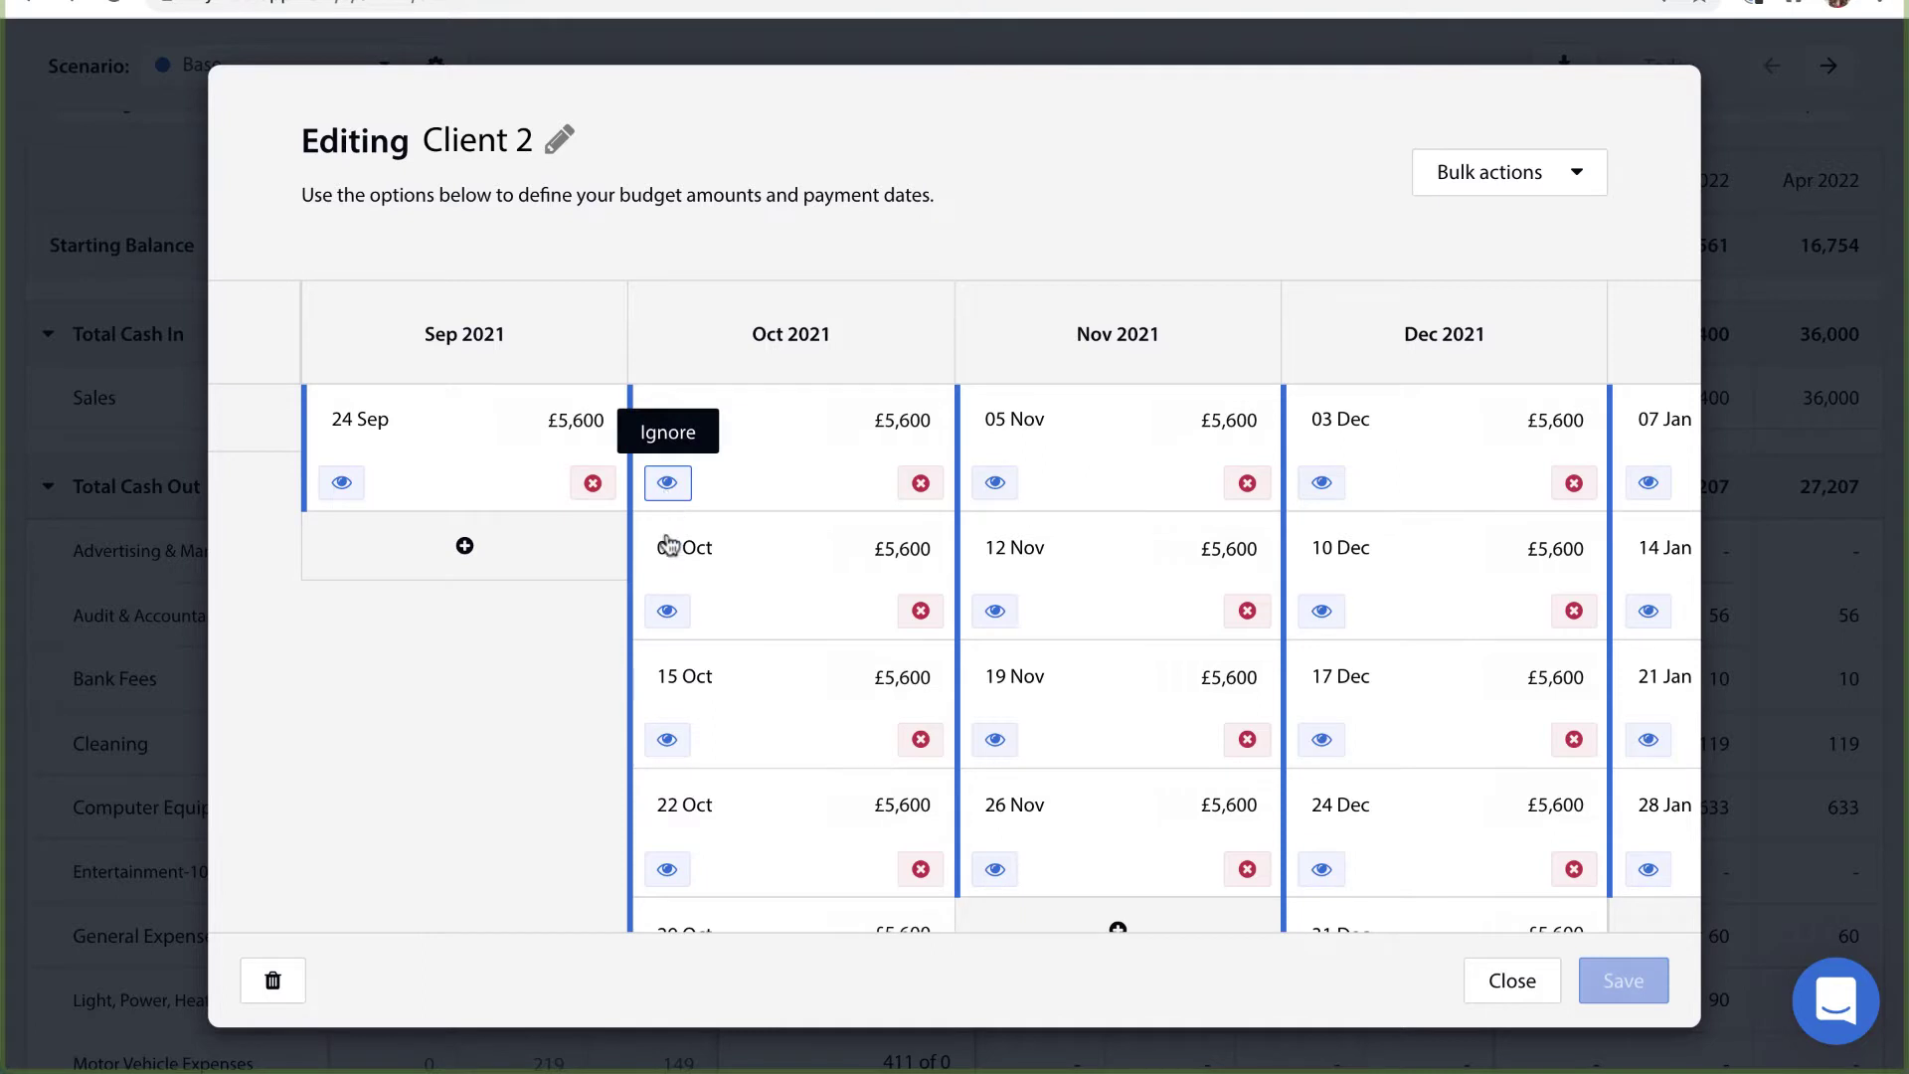
click(667, 611)
click(917, 686)
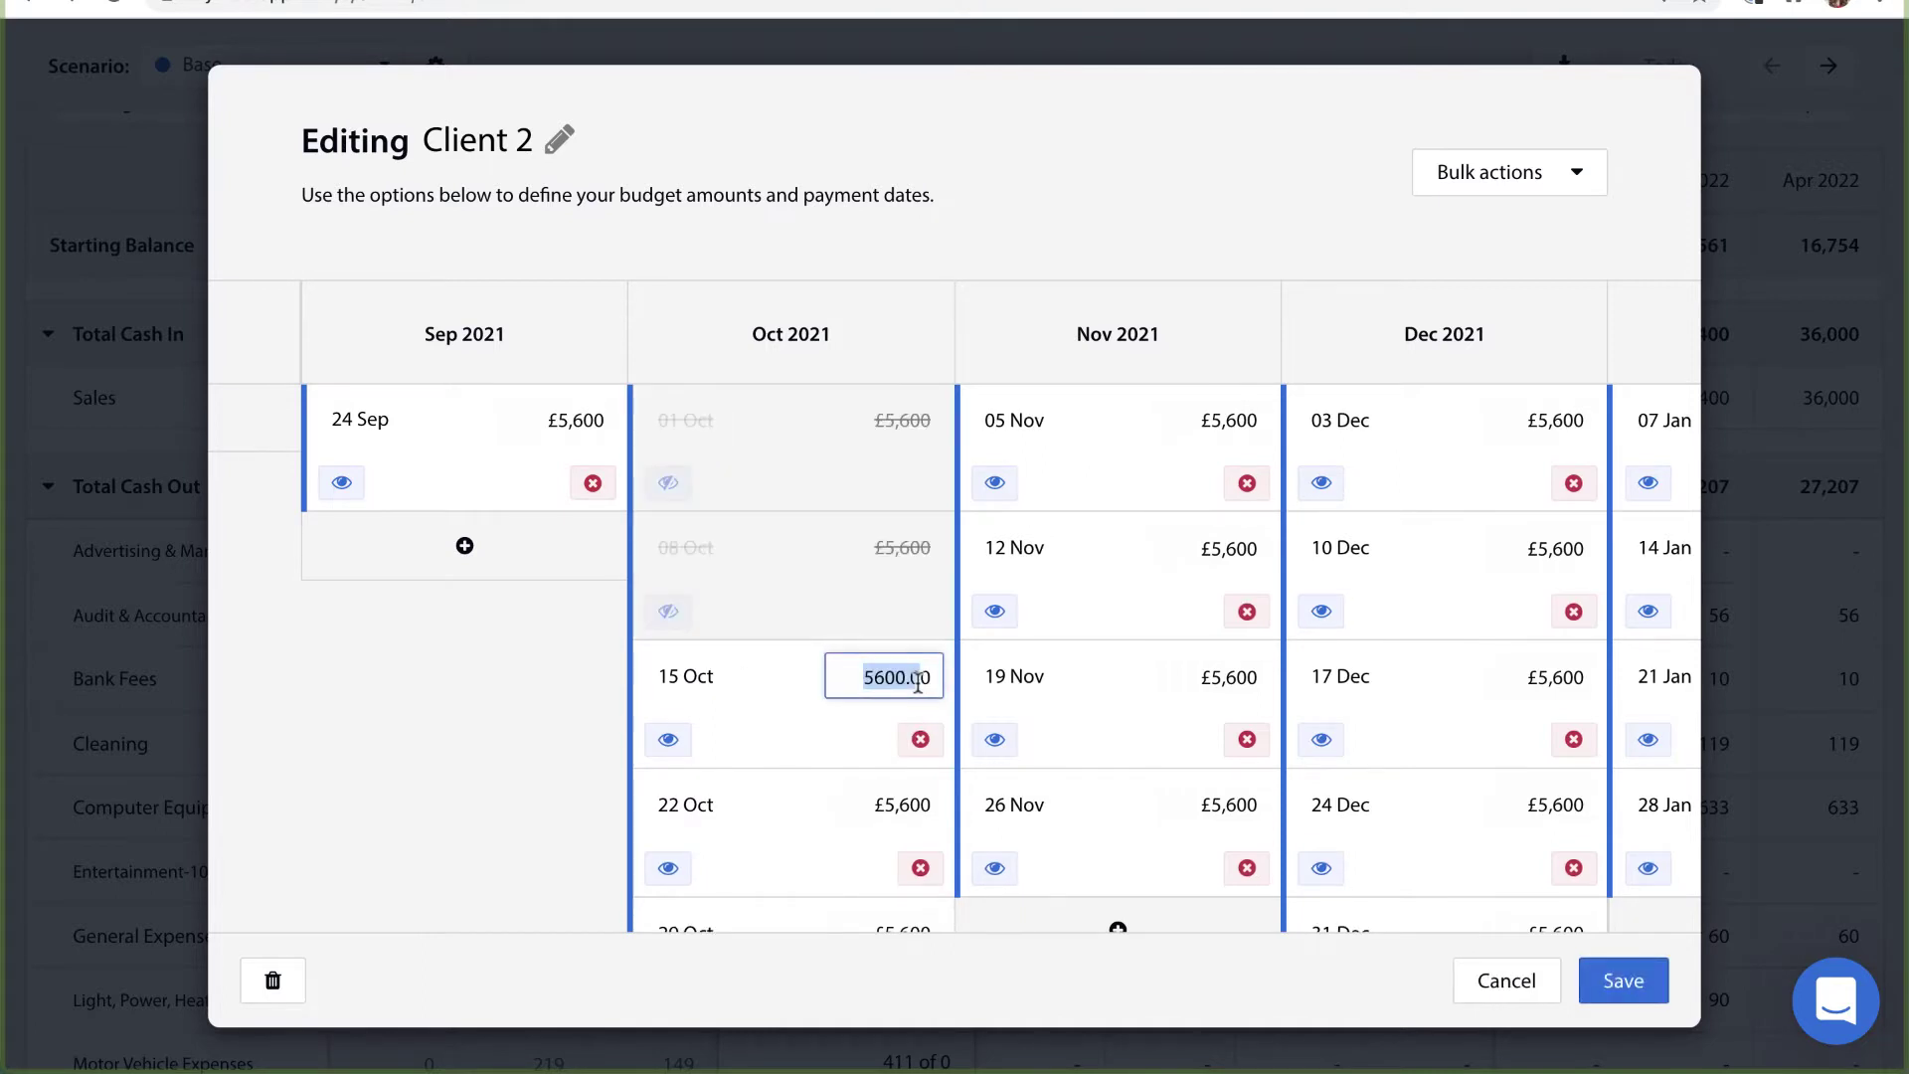
text(2,0)
text(000)
click(703, 675)
scroll(766, 861, down, 2)
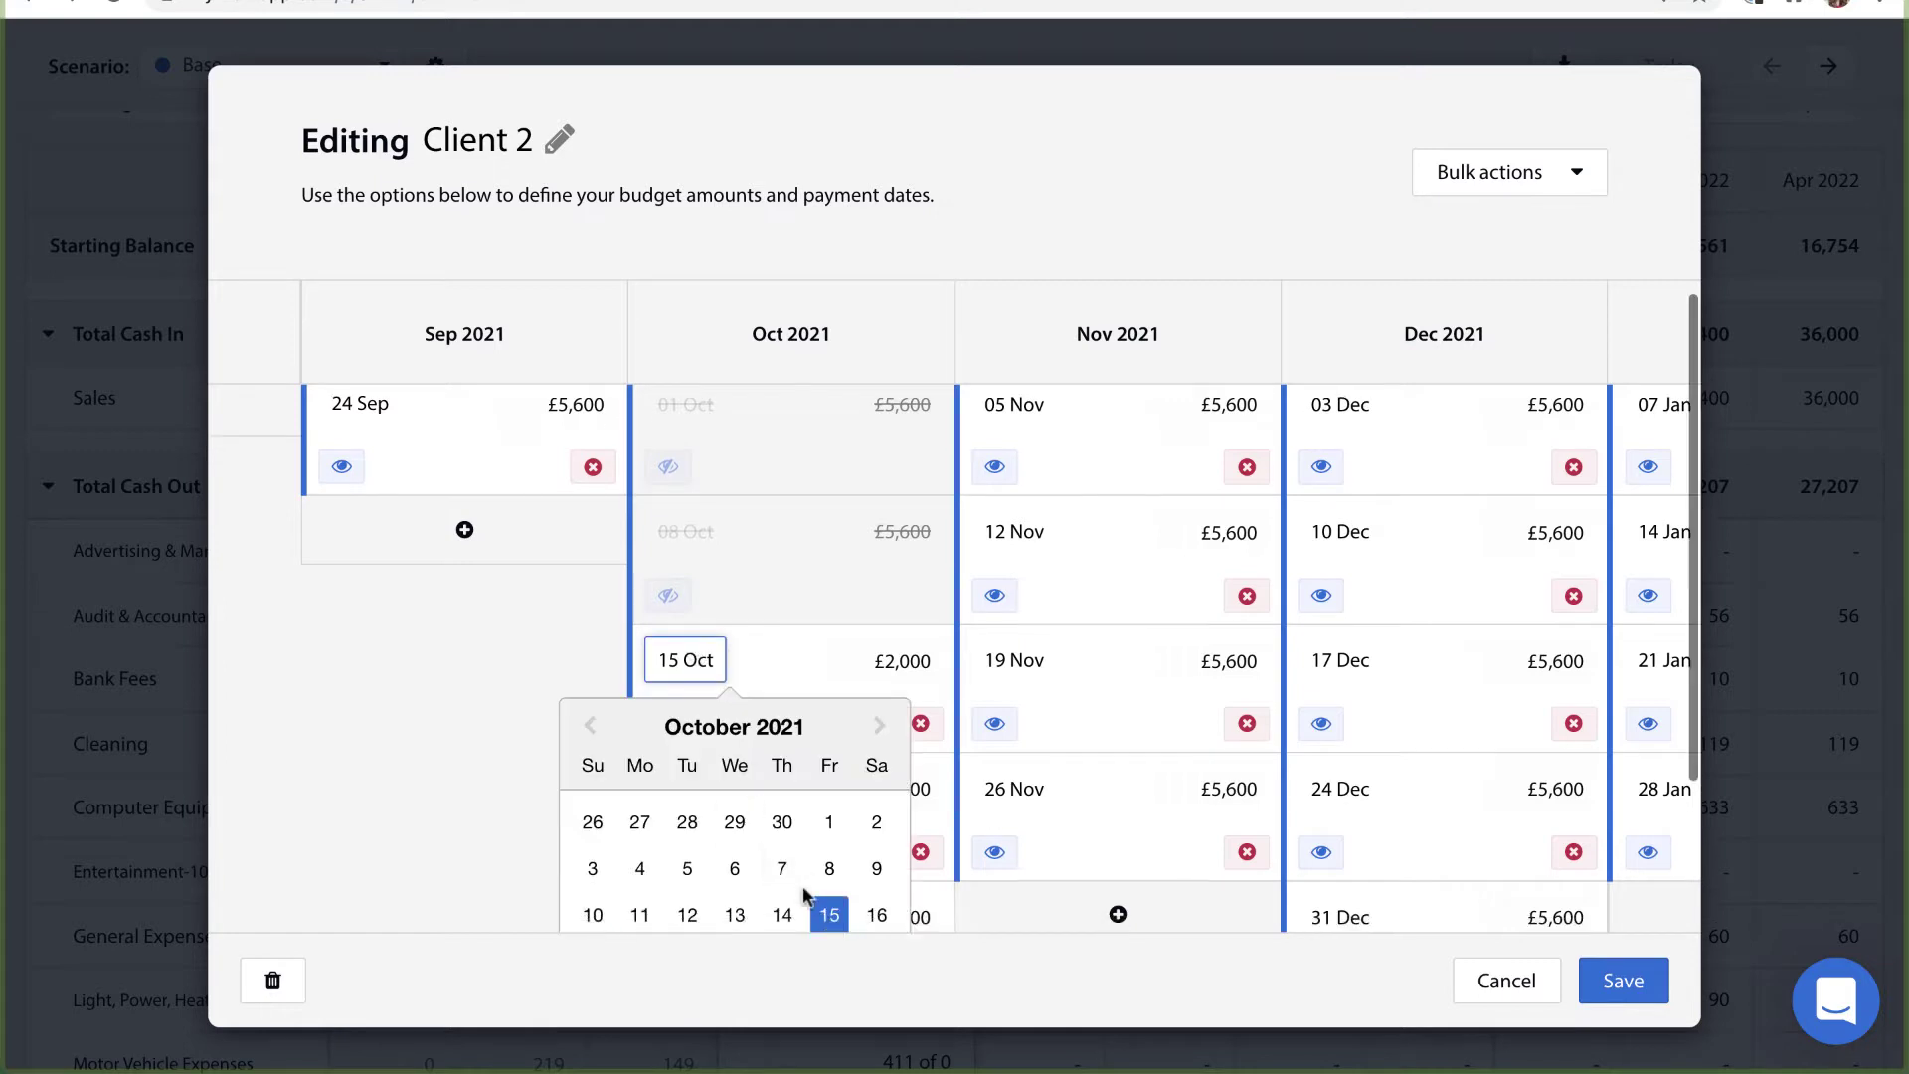
click(826, 857)
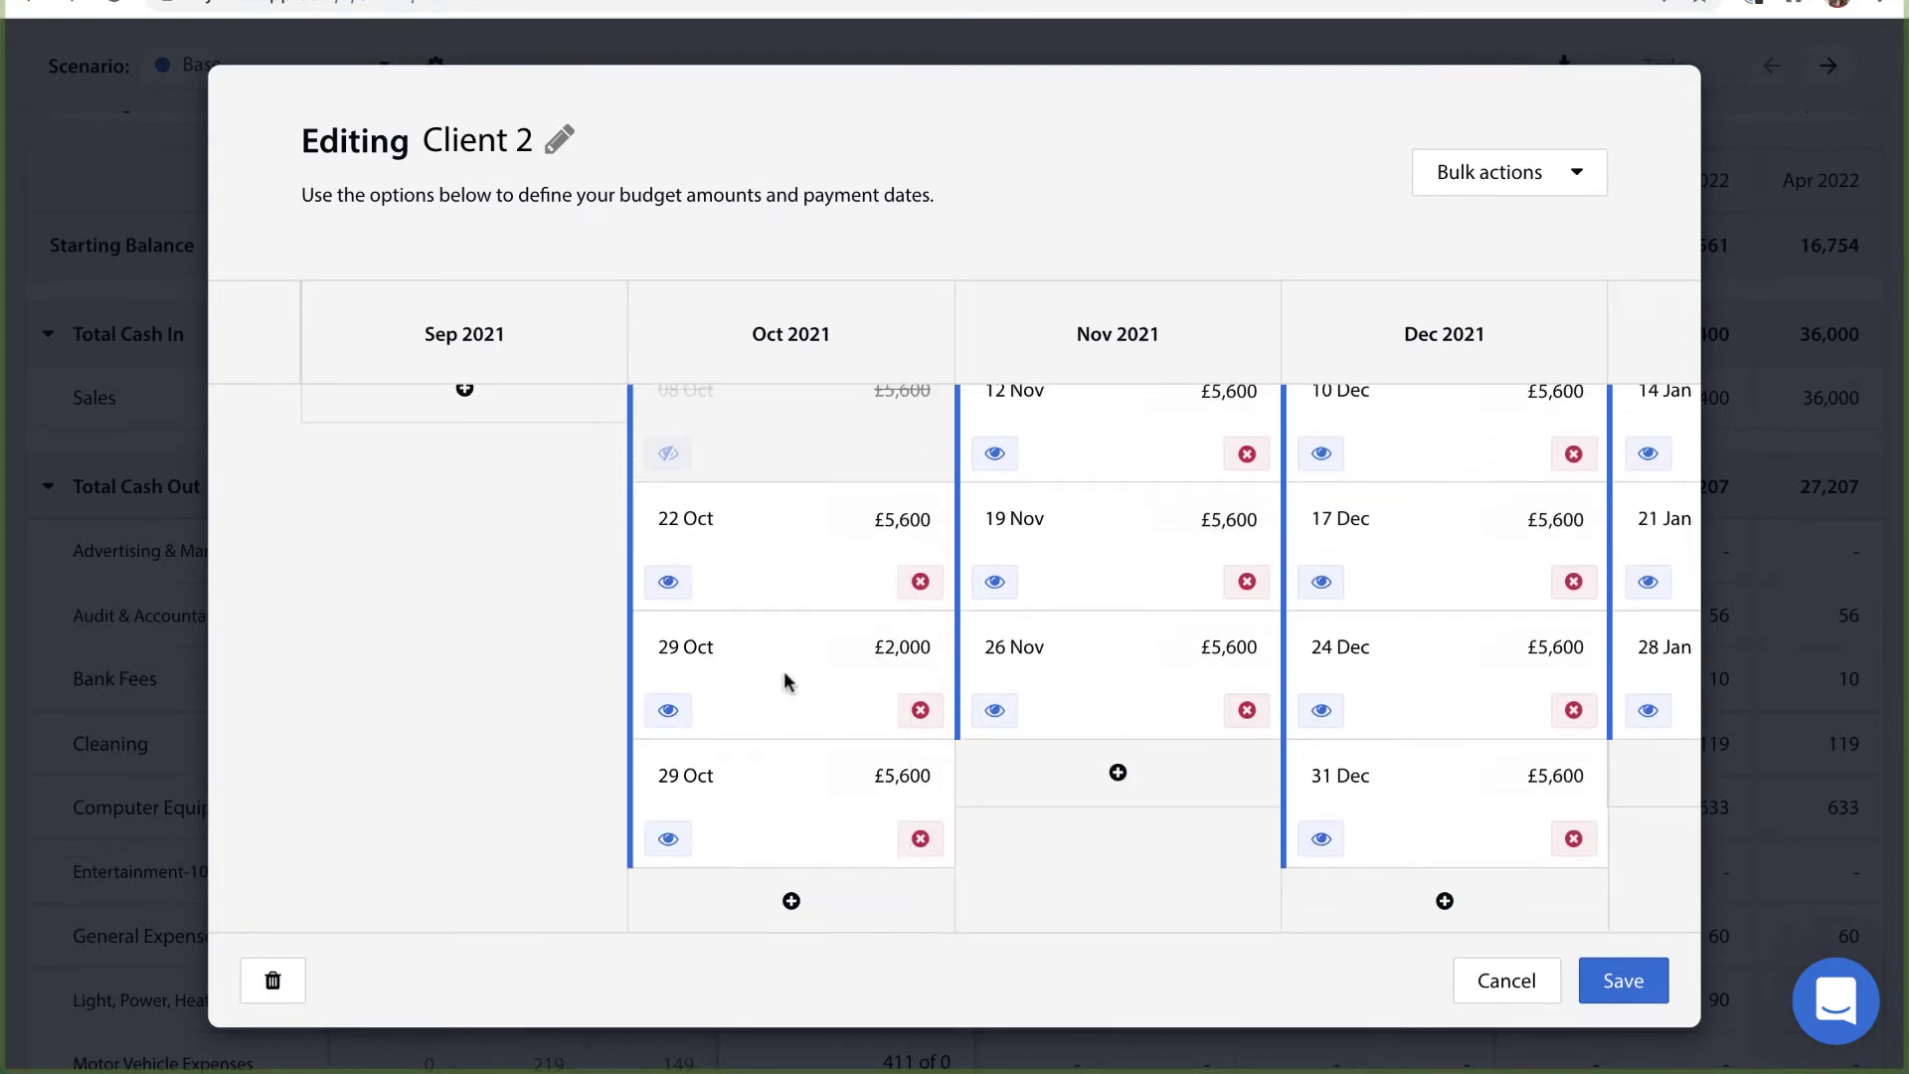
scroll(783, 677, up, 1)
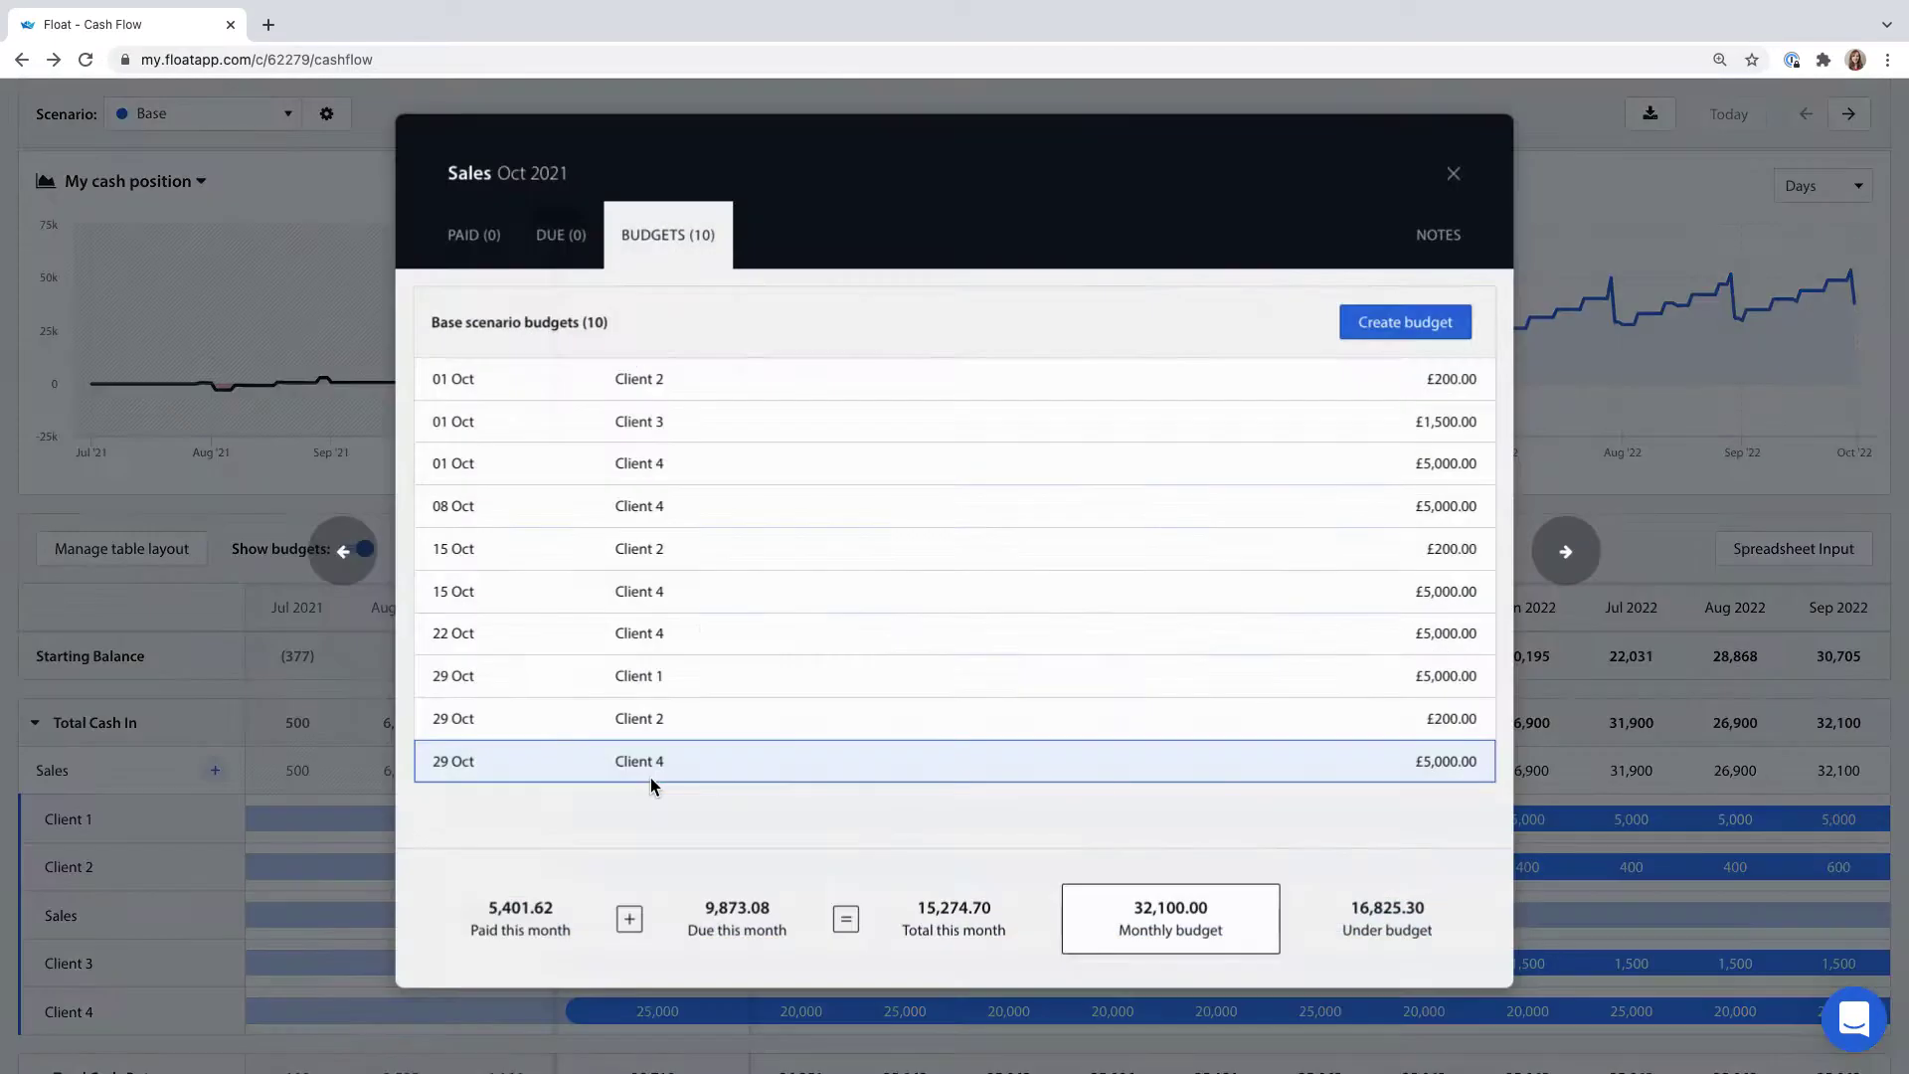
Step: View the September 2021 Sales budgets, then close the breakdown
click(341, 552)
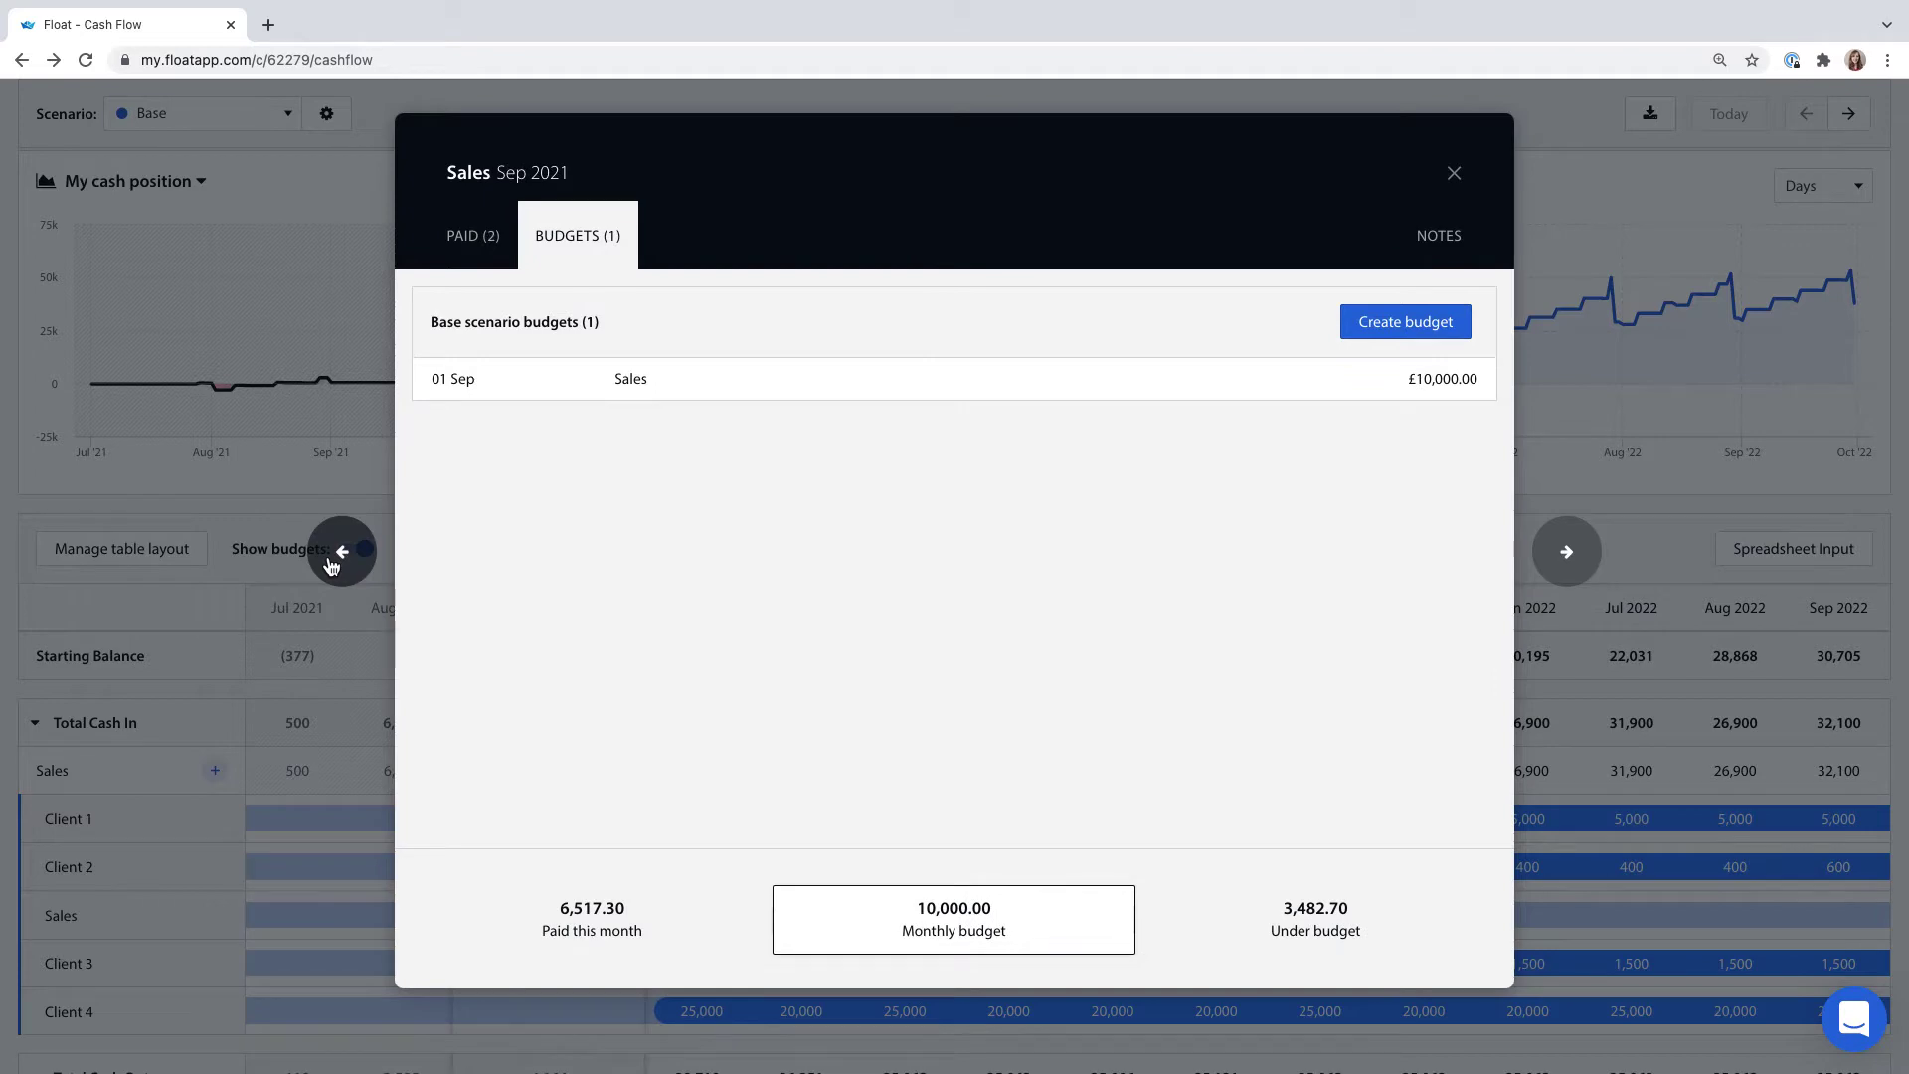
click(1450, 176)
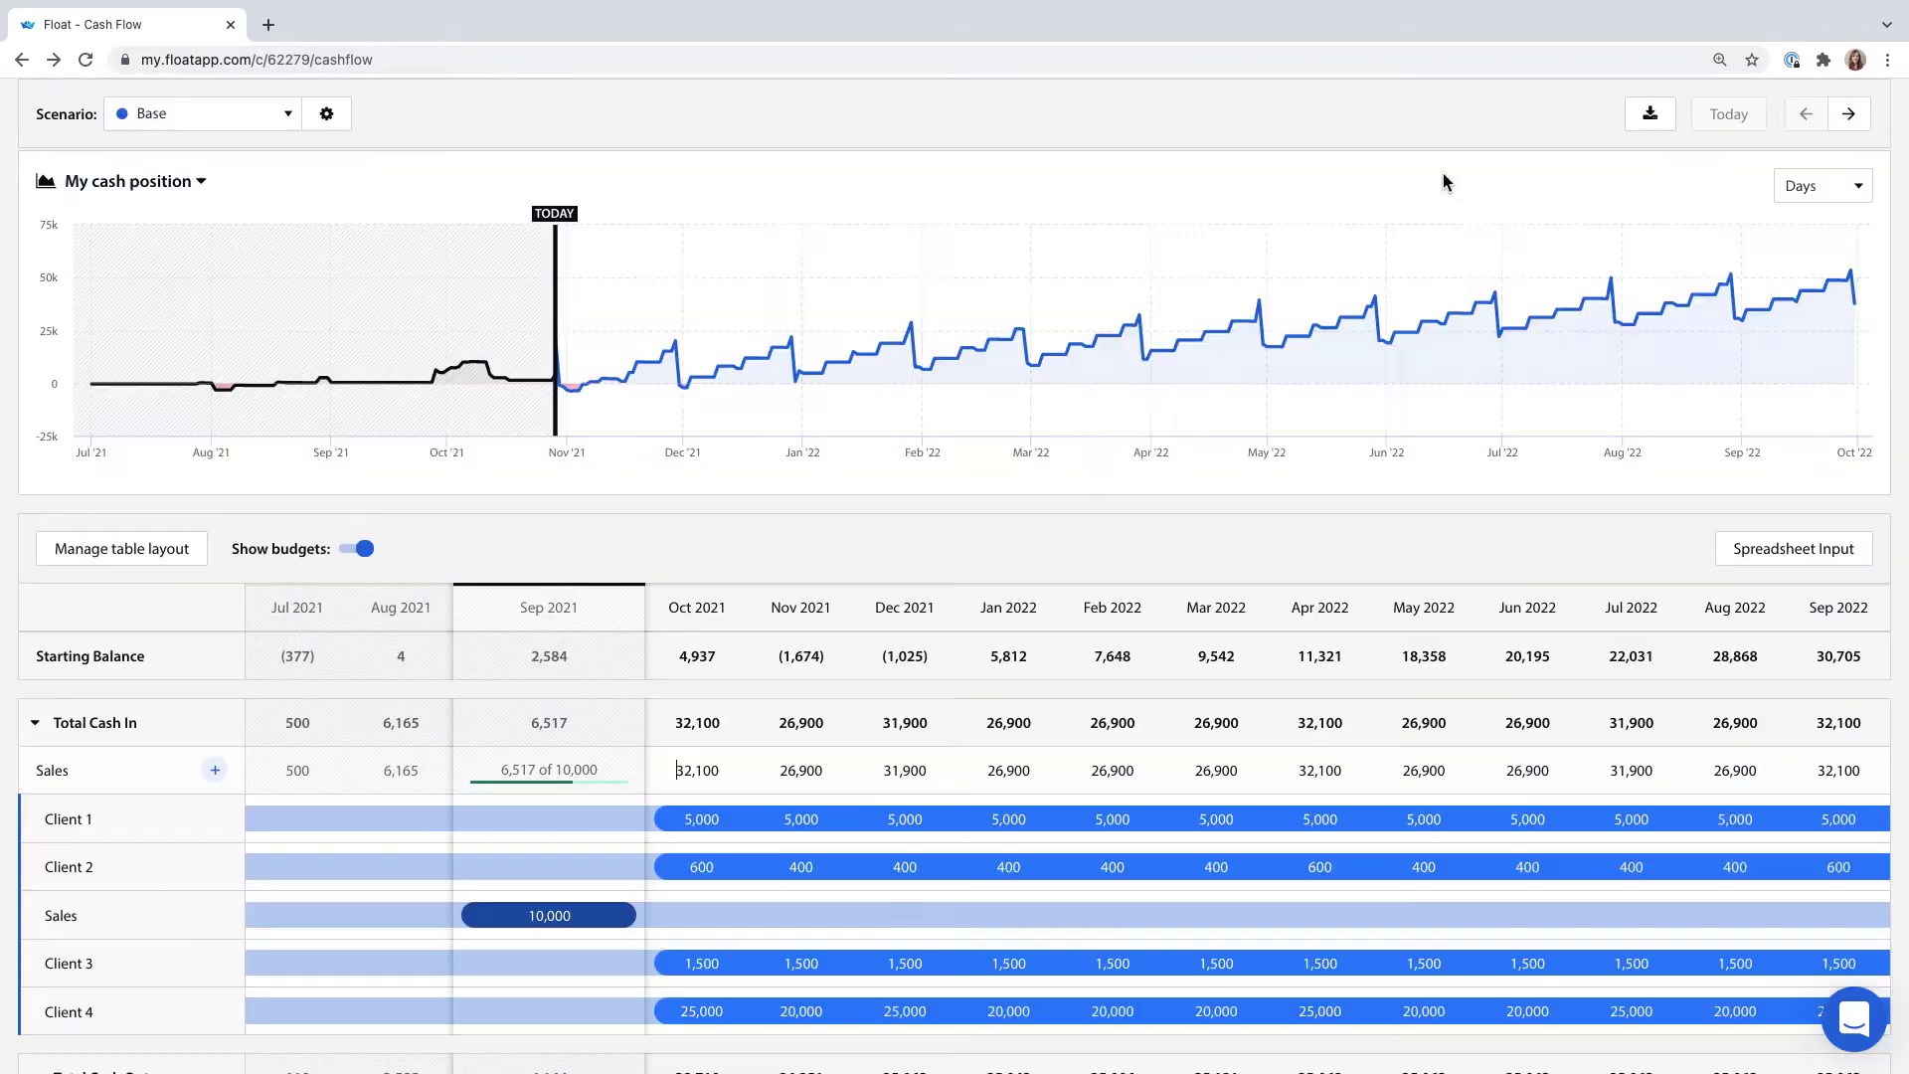
Step: Start a Sales budget from 10 Nov 2021 to end of cash flow, valued at the 3-month average
scroll(444, 938, down, 1)
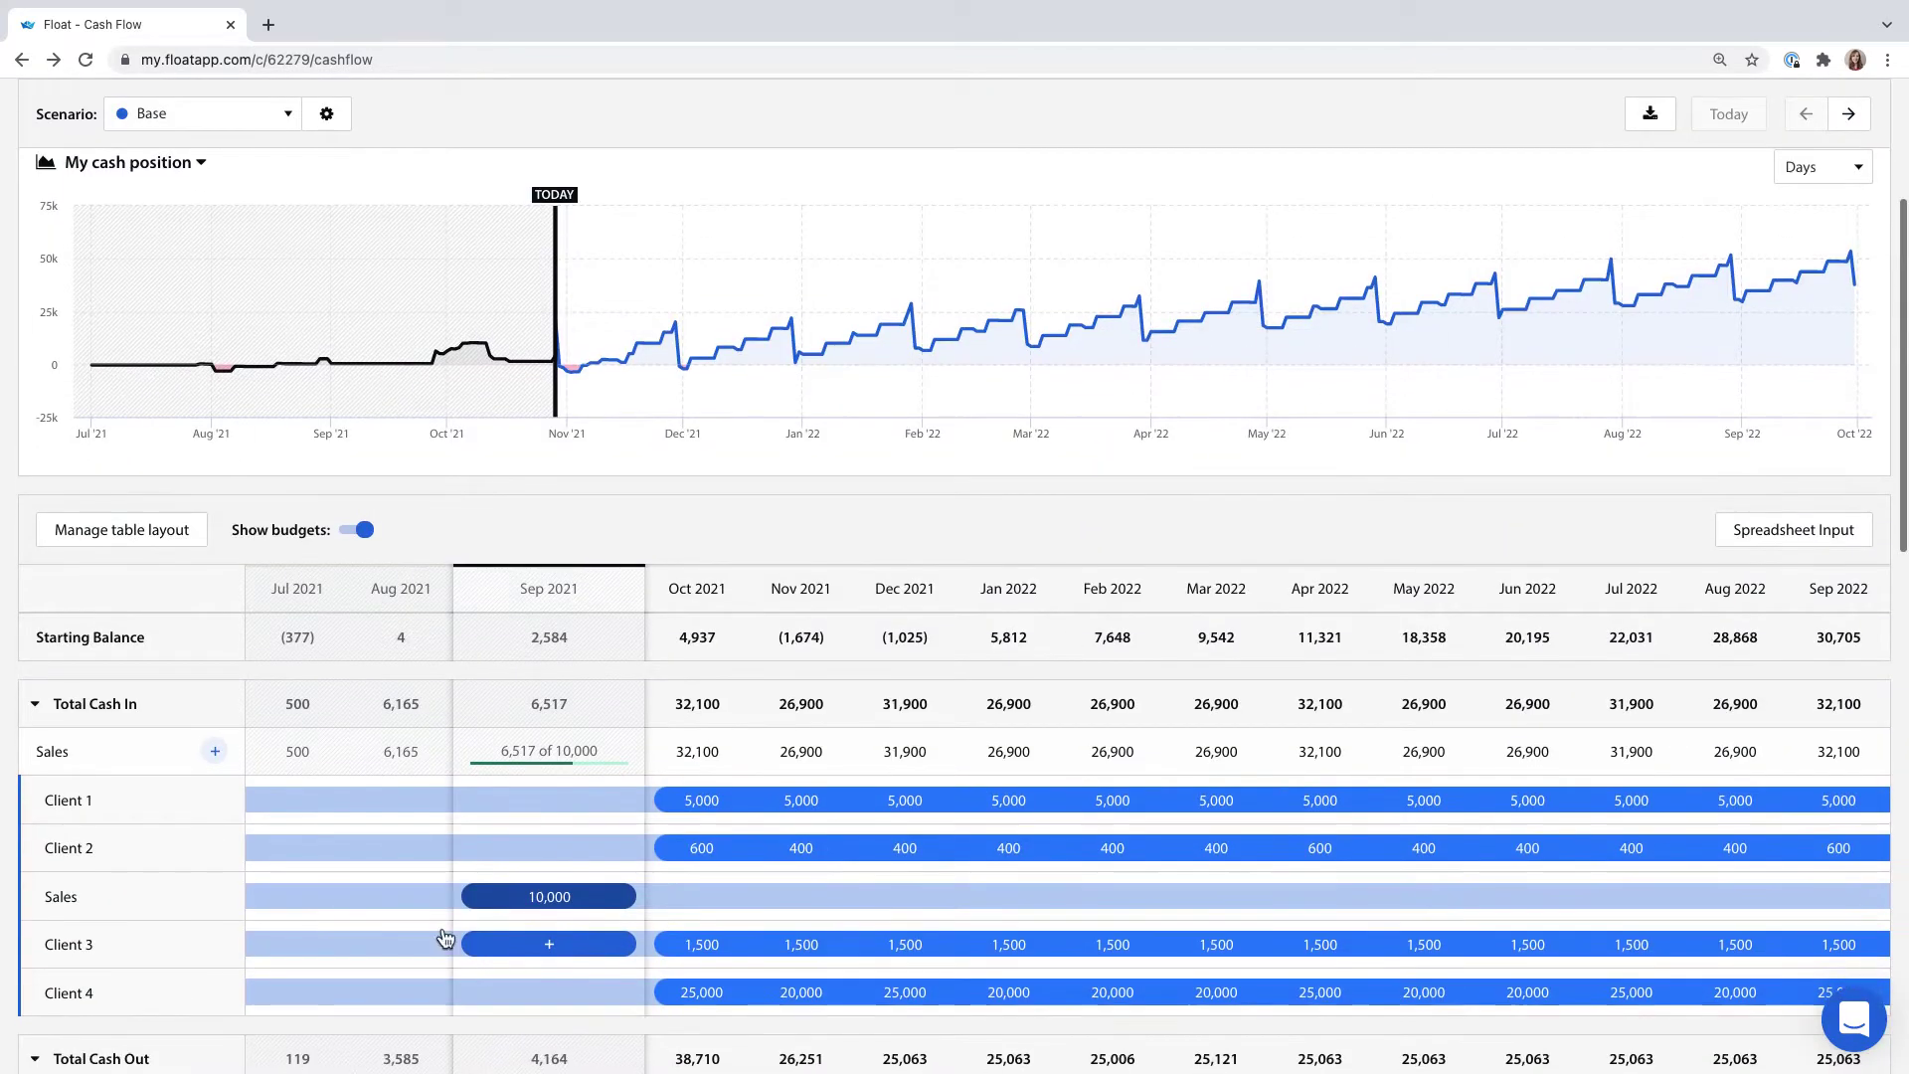
click(214, 751)
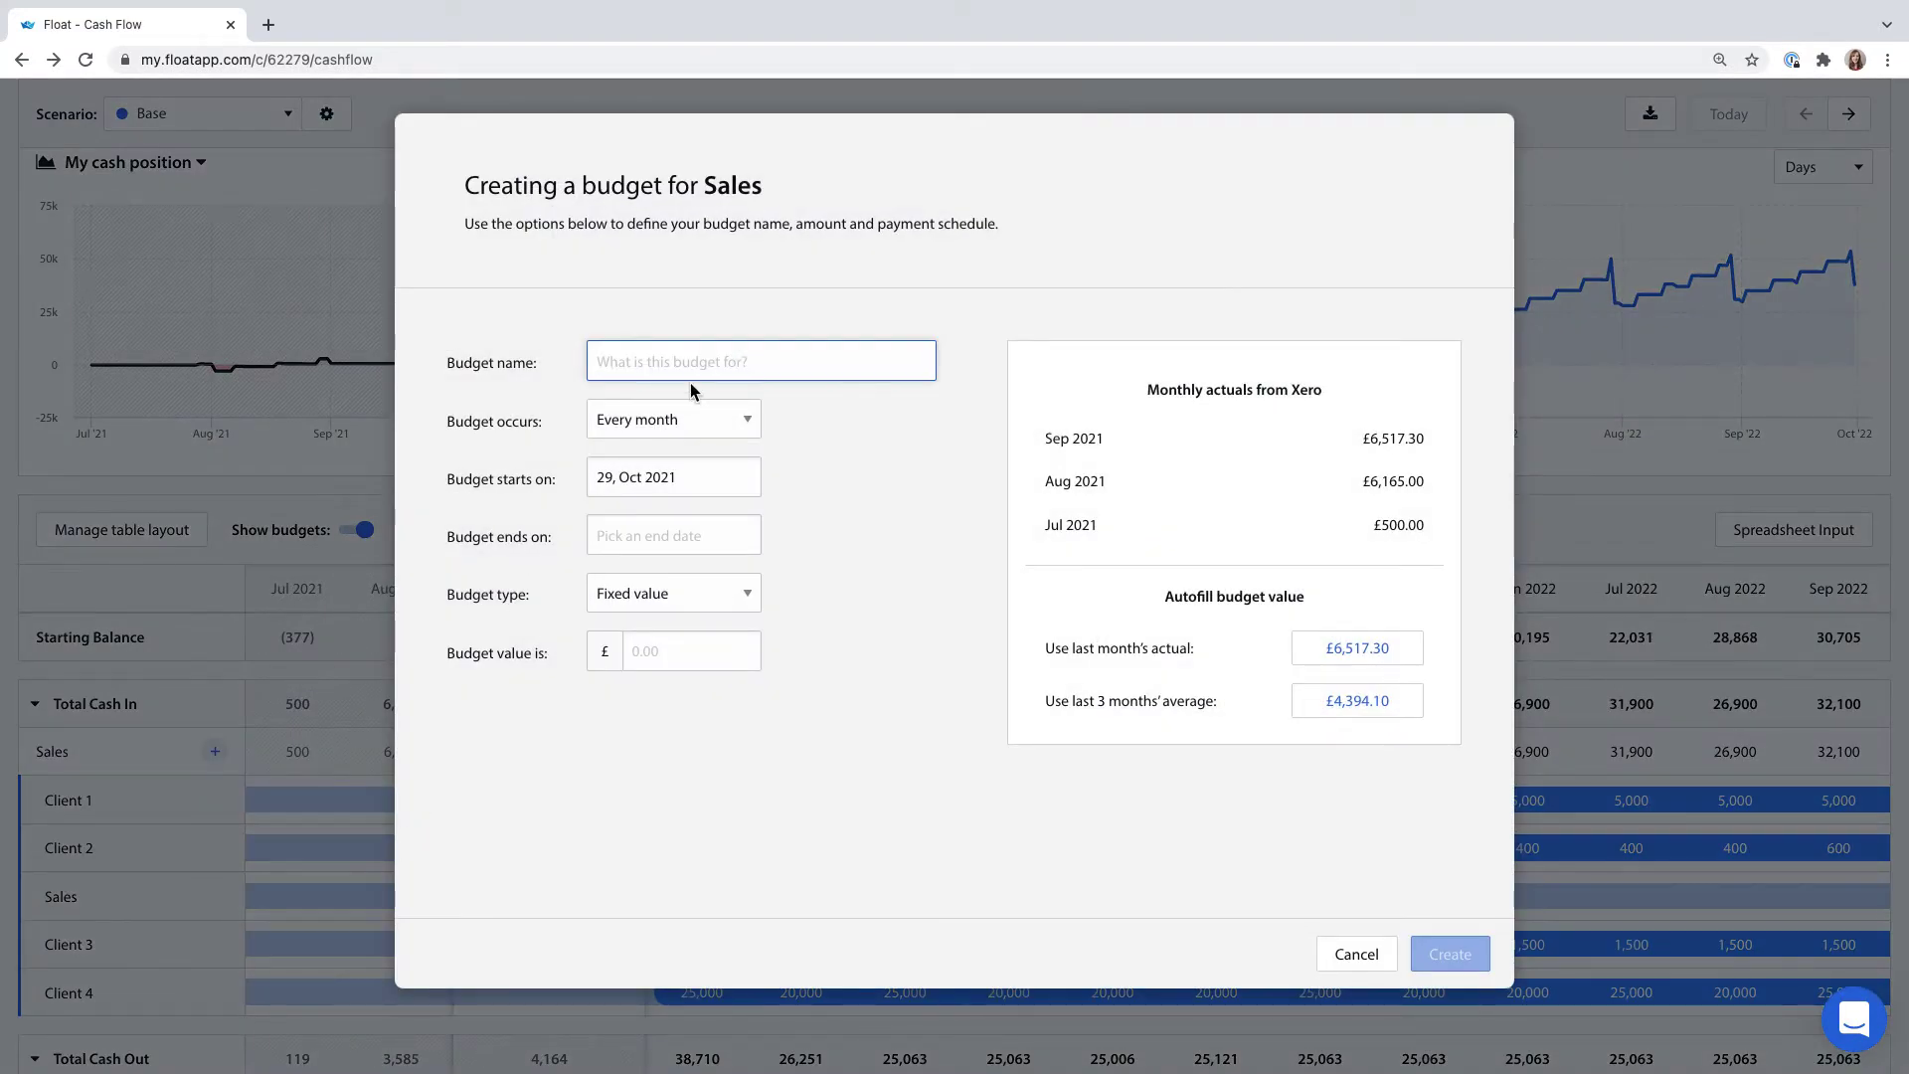
click(667, 535)
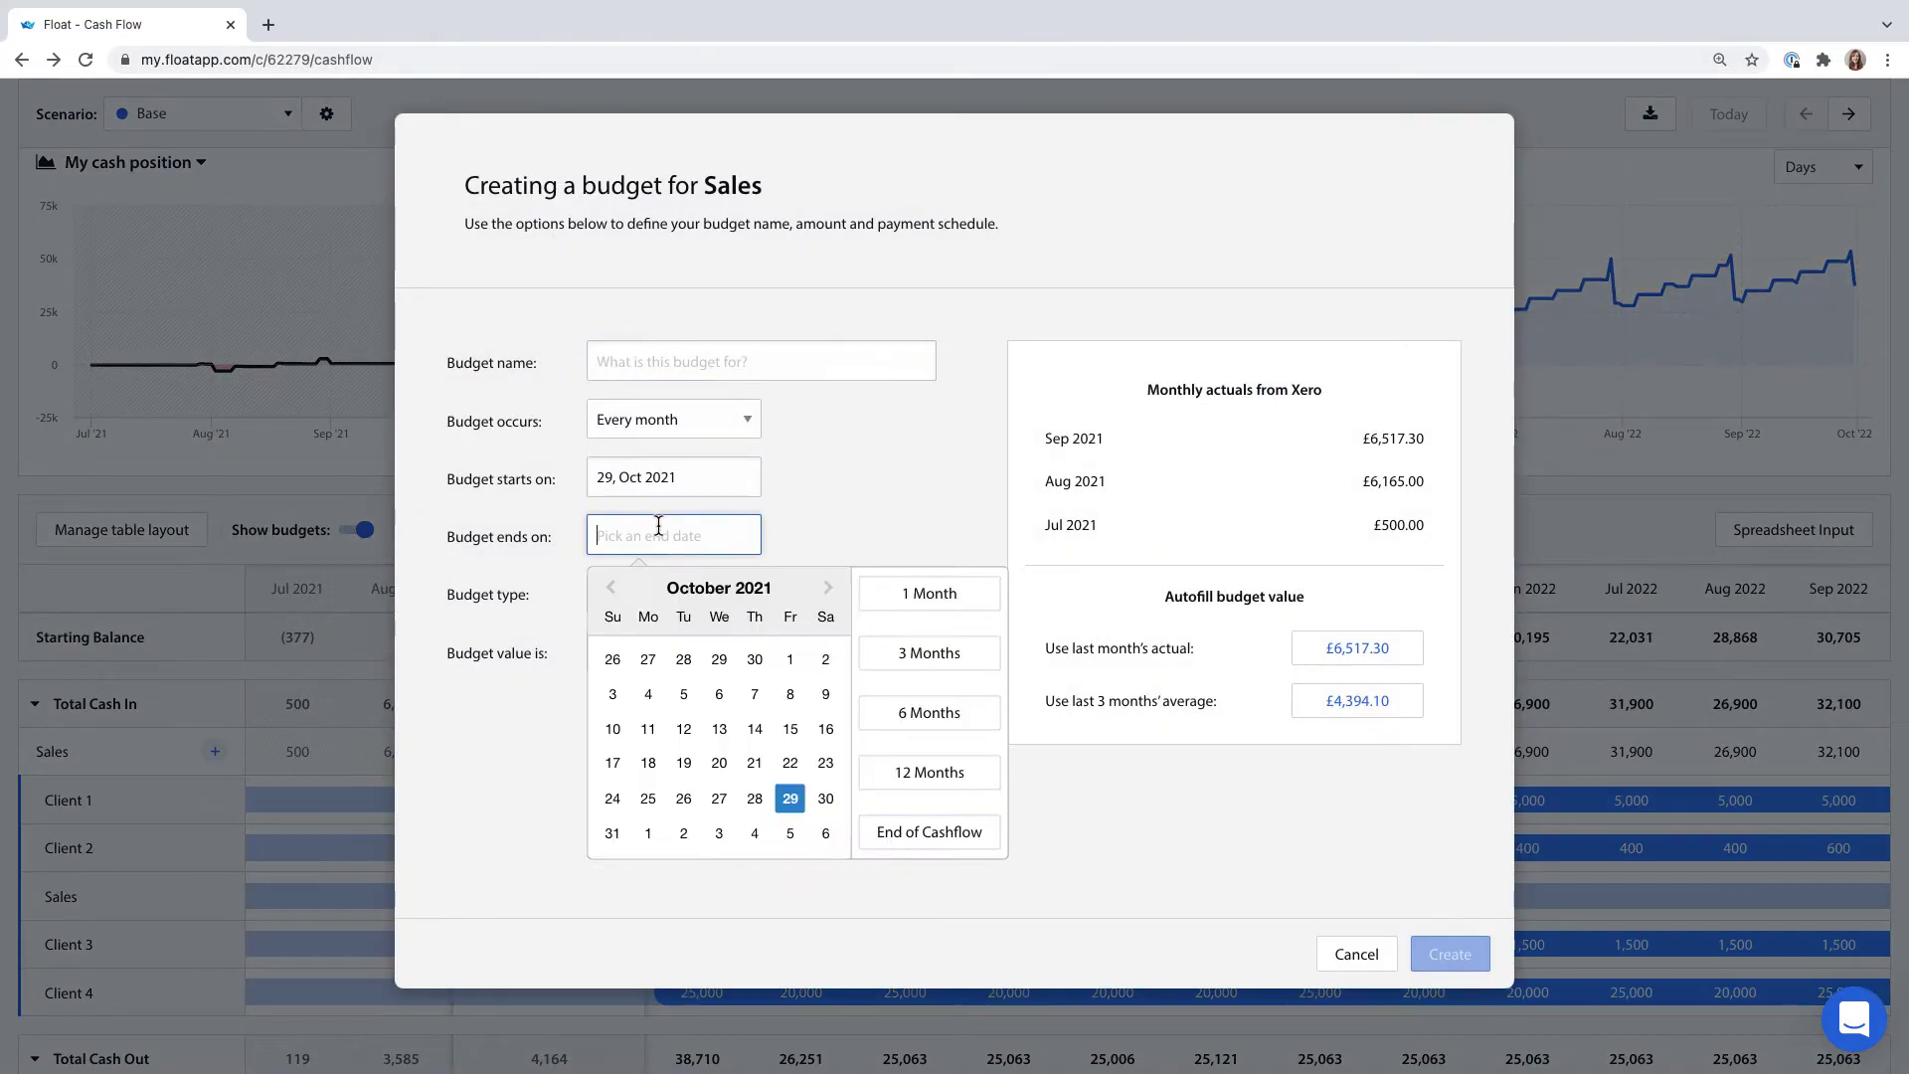
click(917, 830)
click(696, 476)
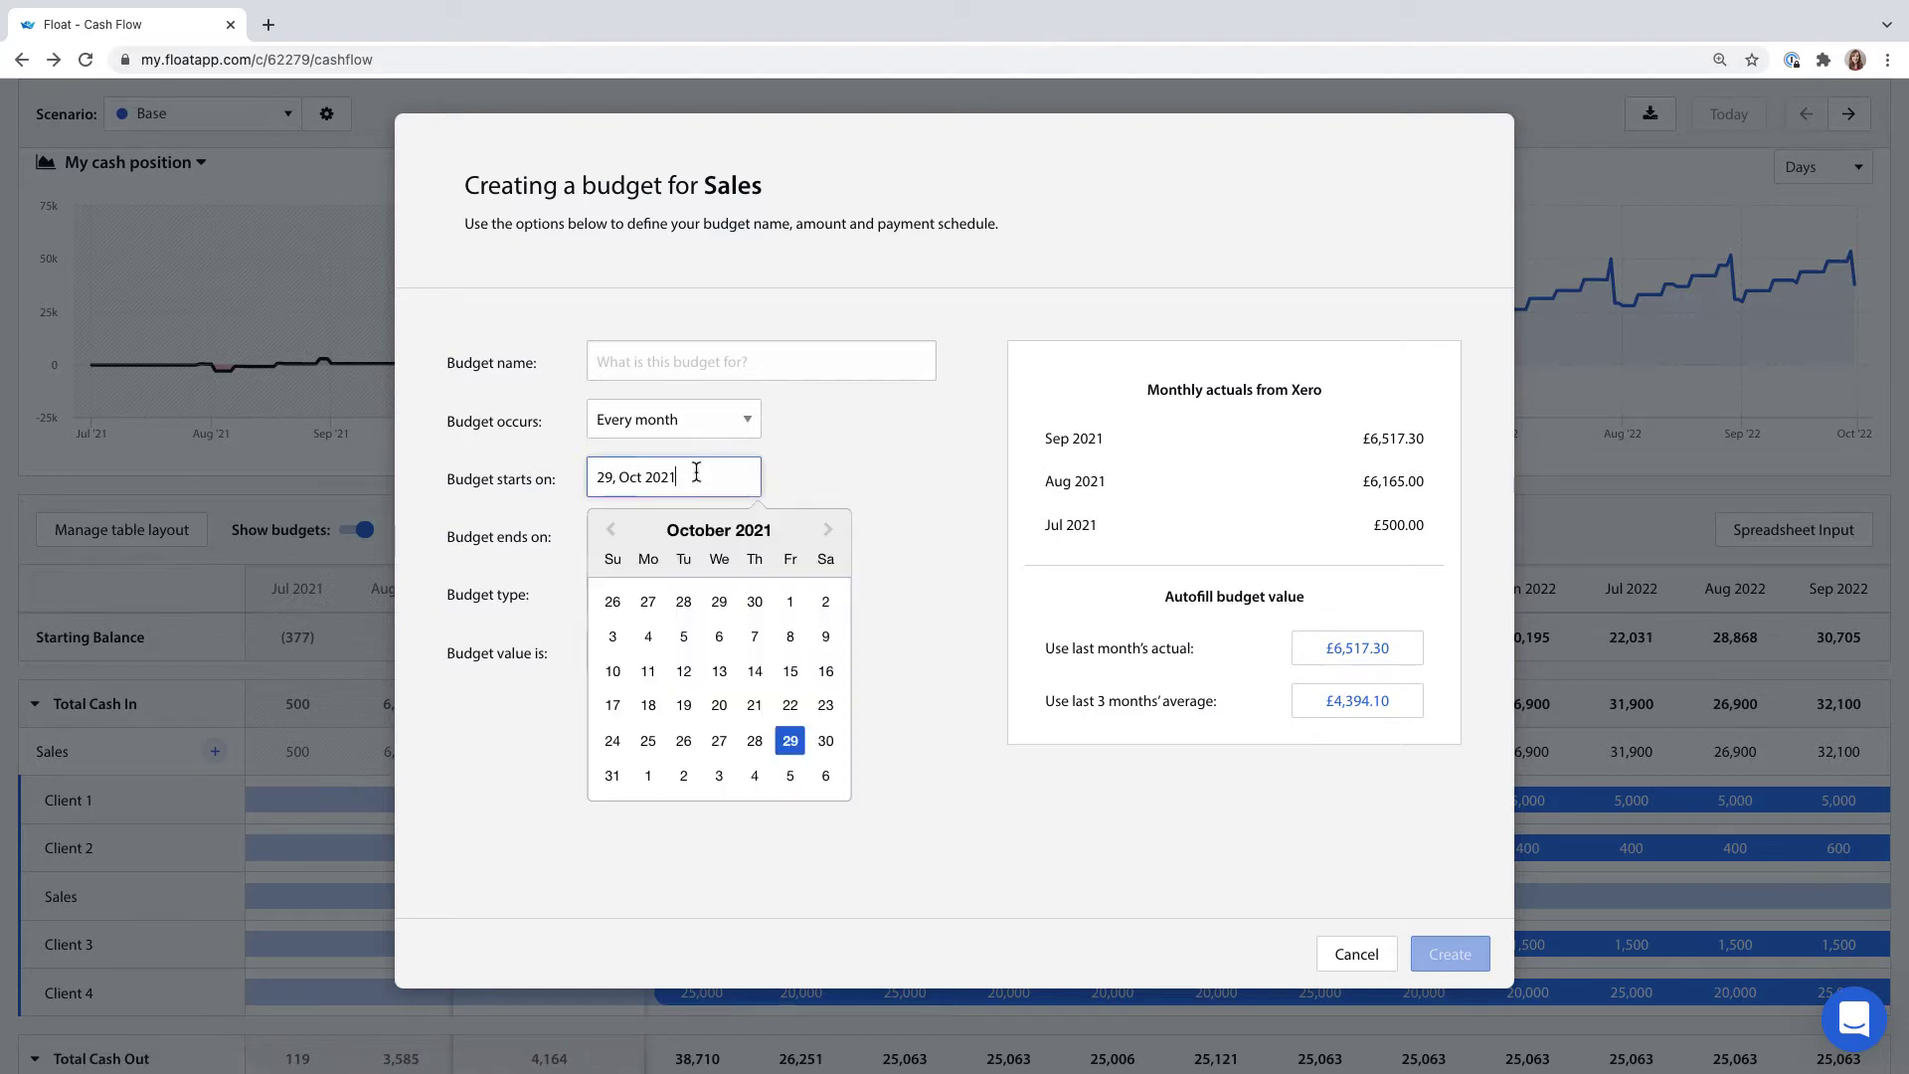
click(827, 528)
click(720, 637)
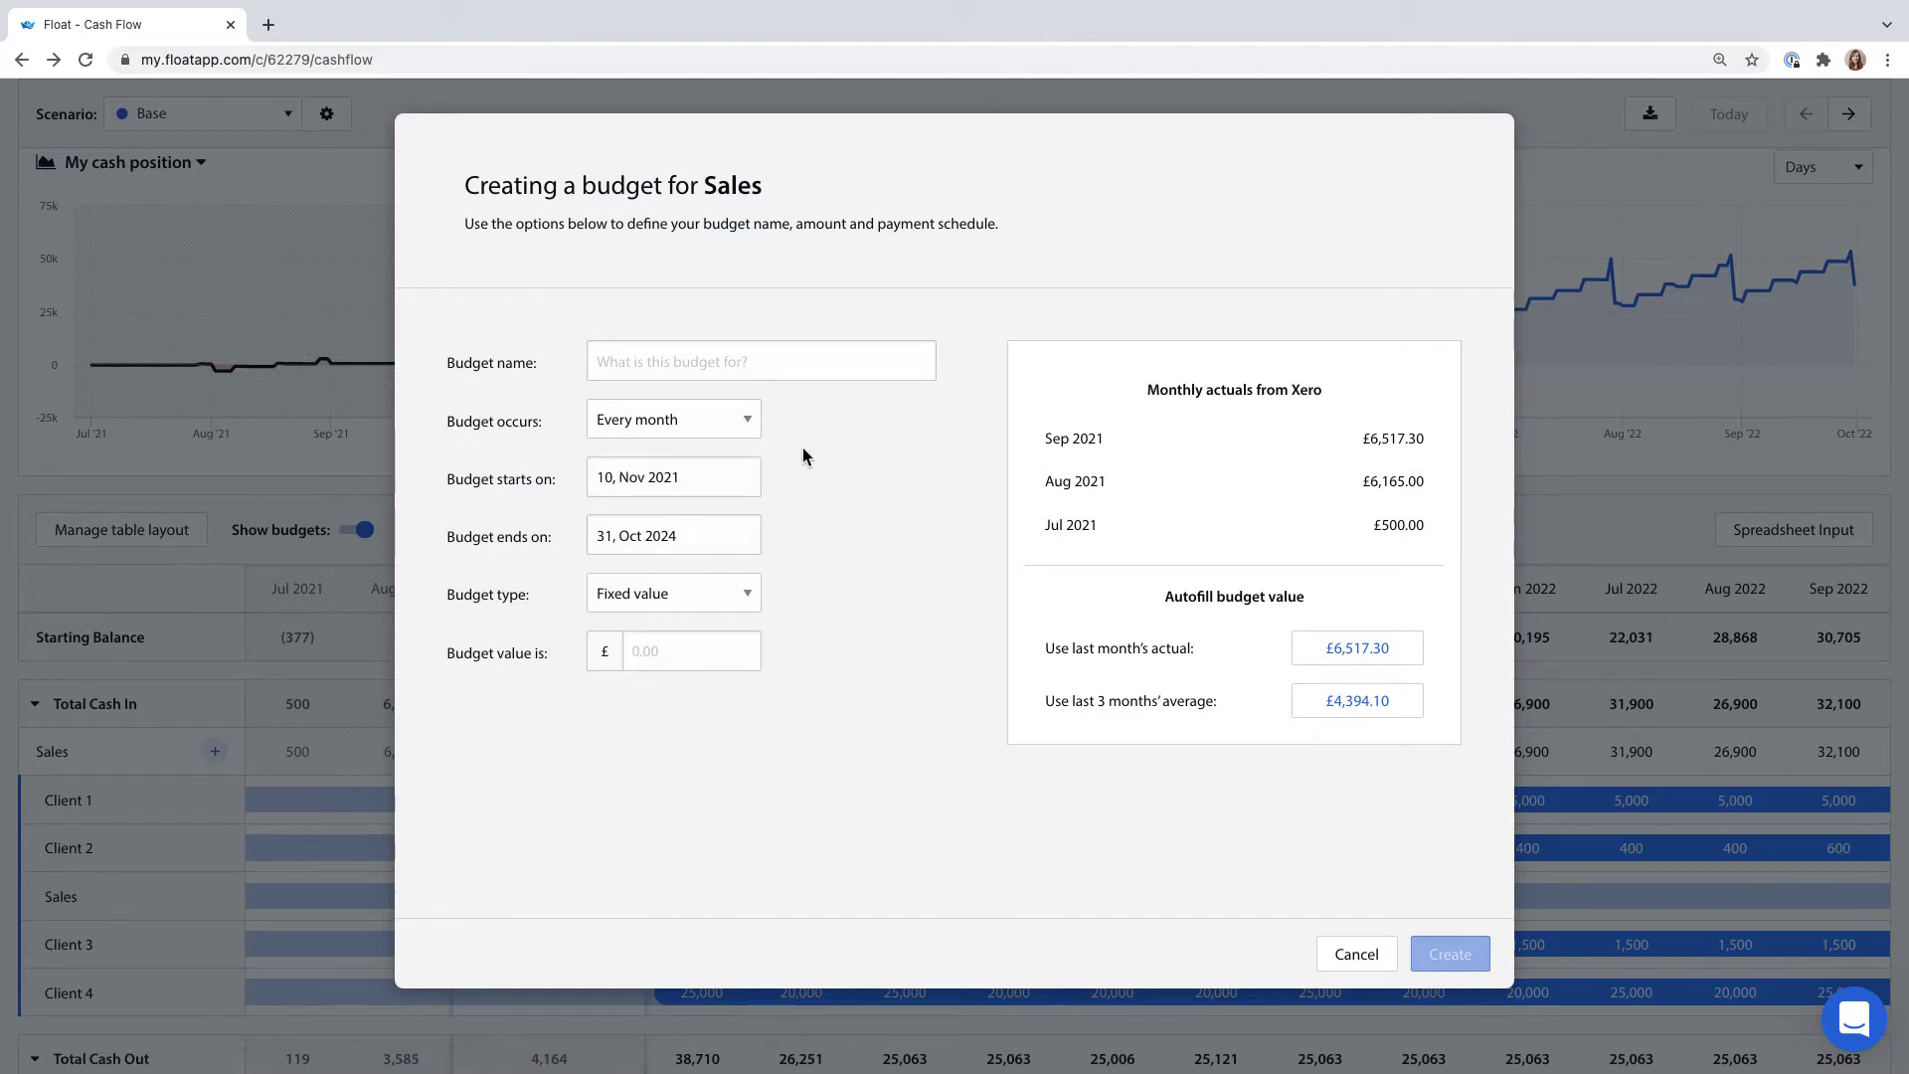
click(1377, 701)
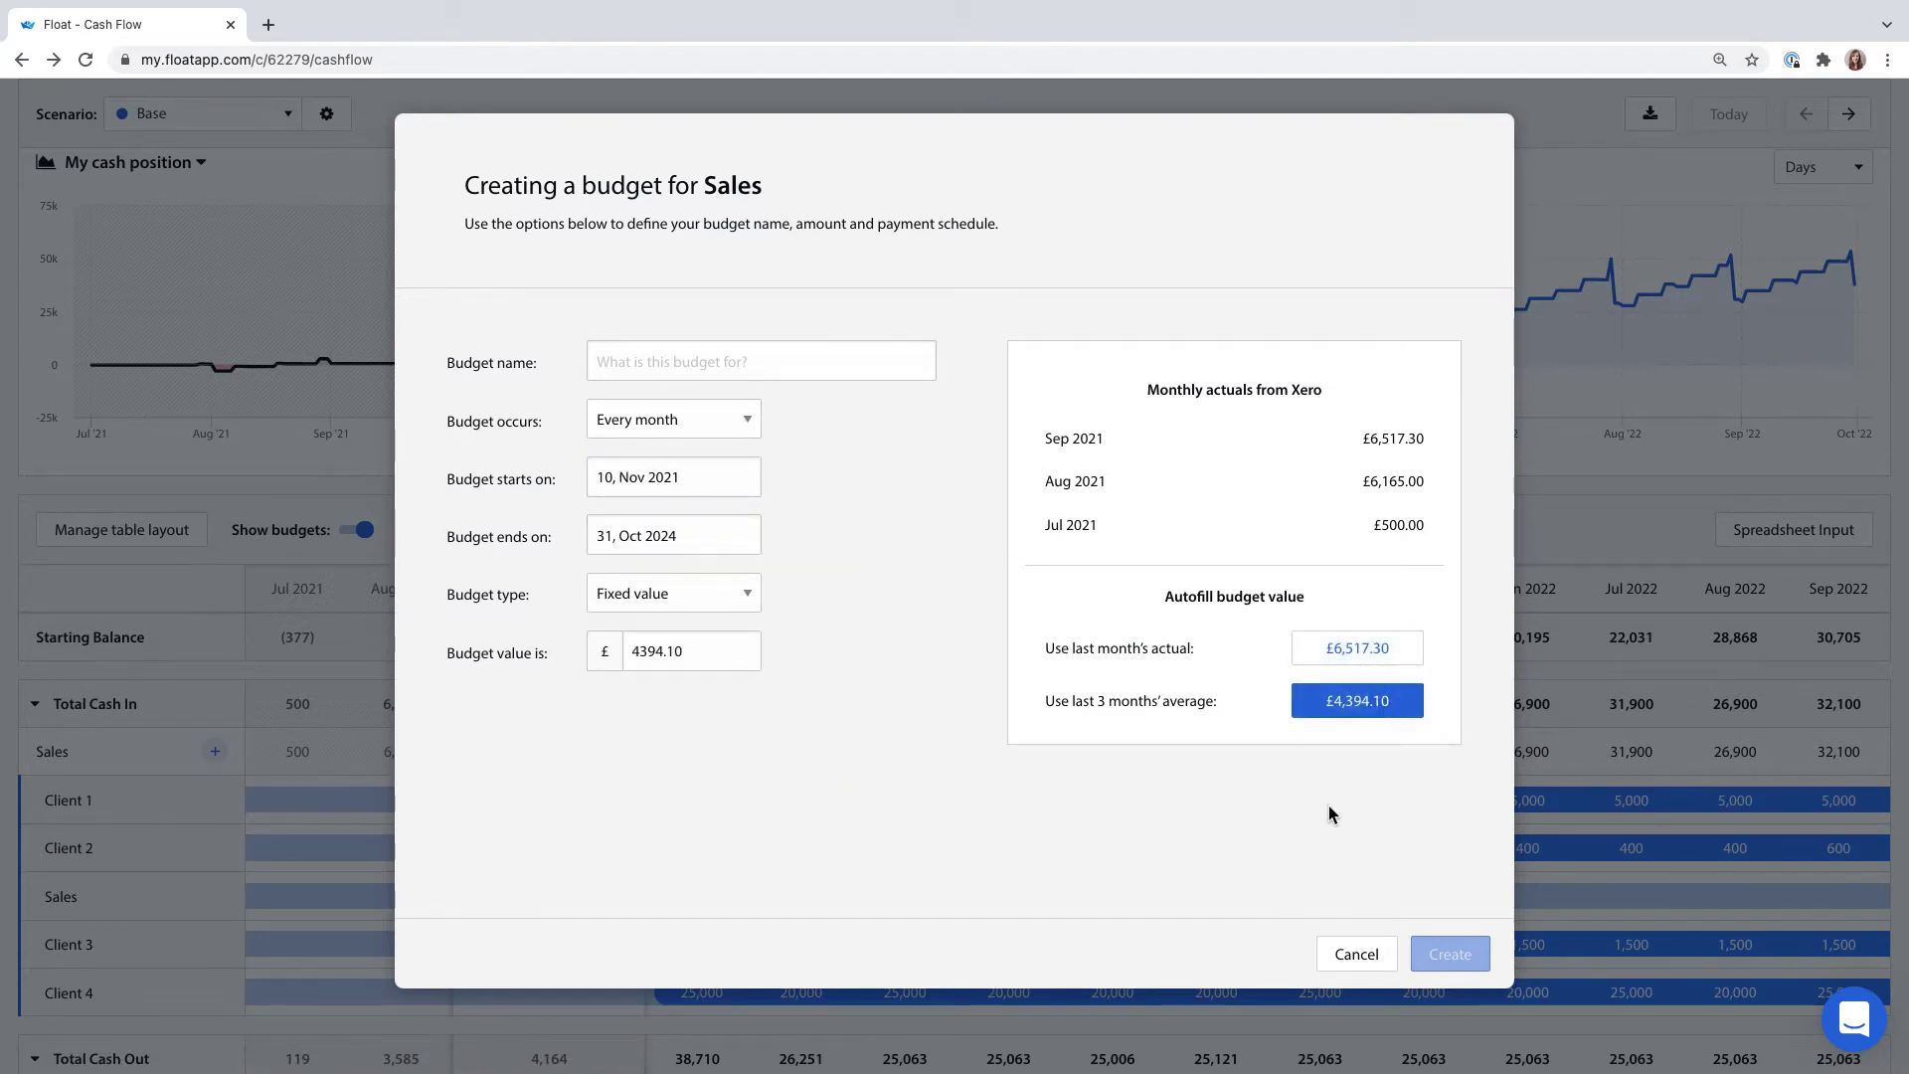
Step: Name the budget 'Test budget', keep it repeating every month, and create it
click(662, 358)
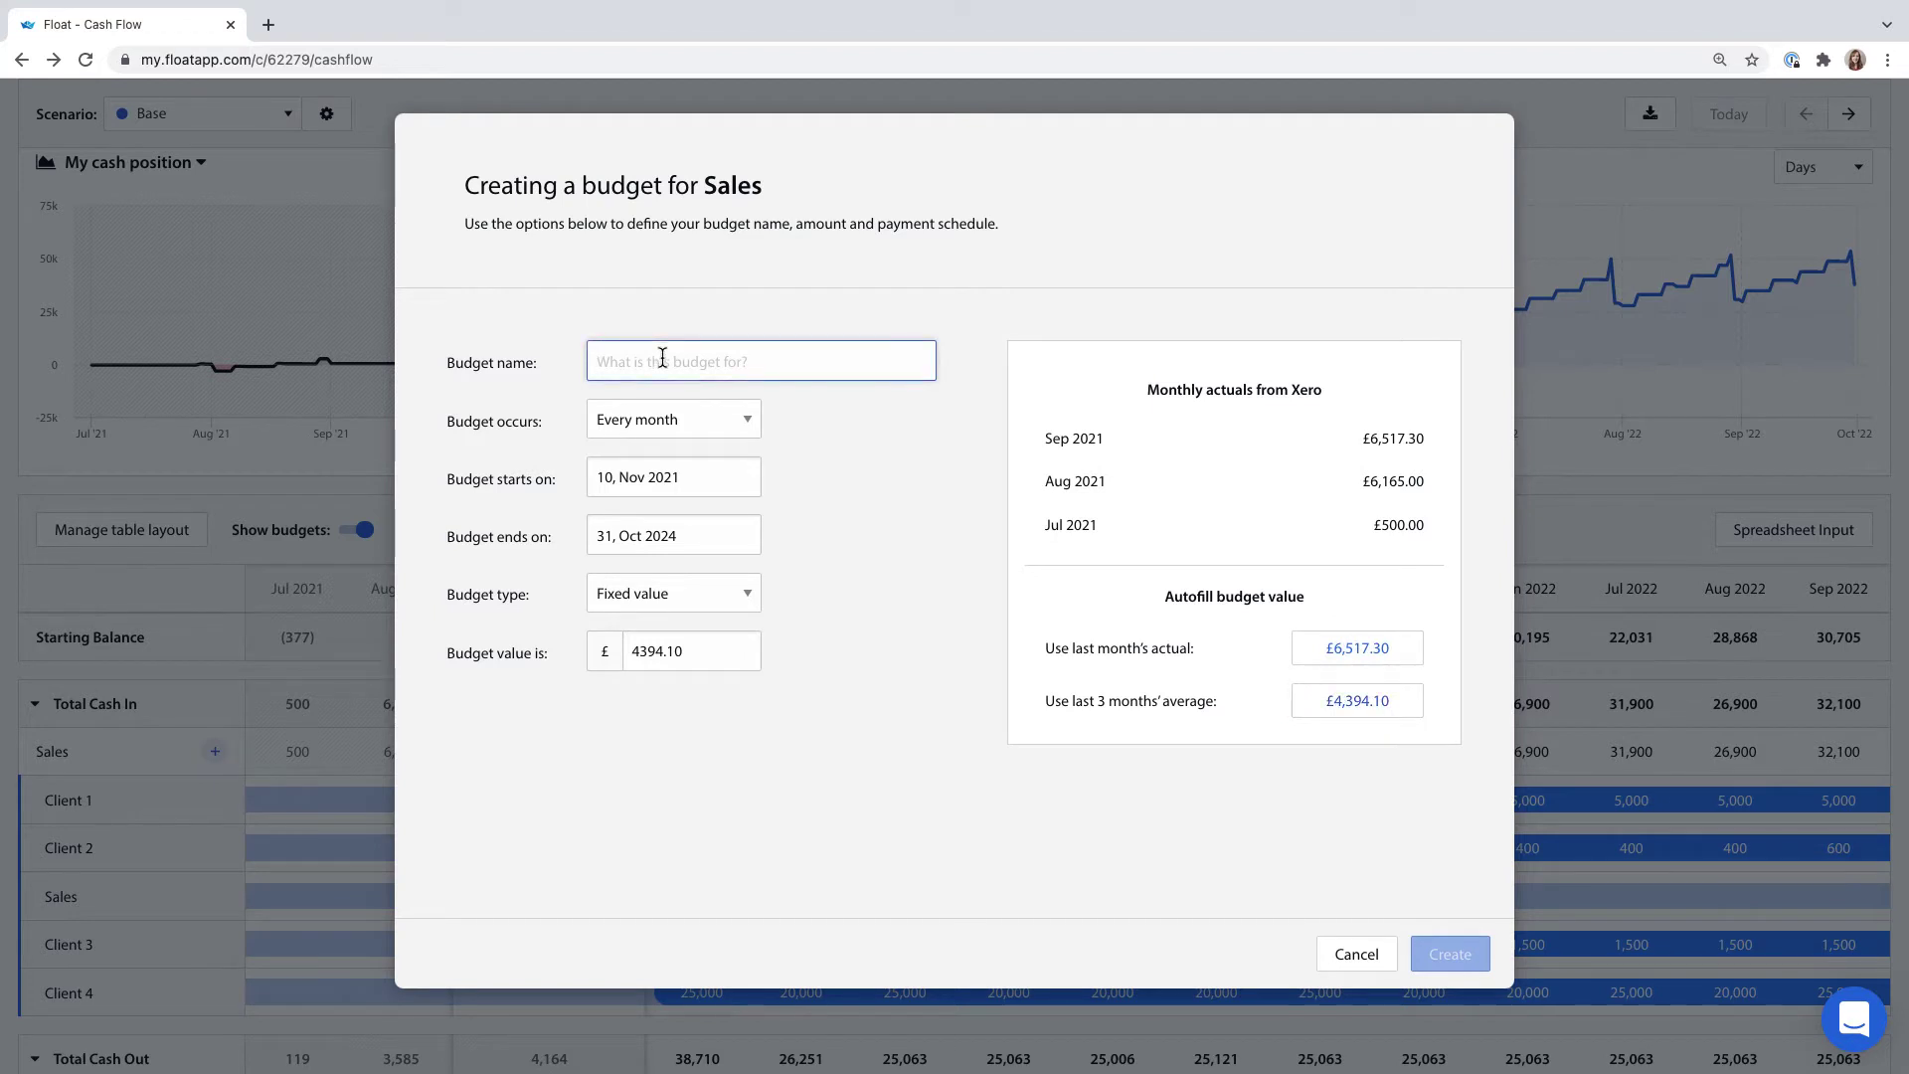
text(Test budget)
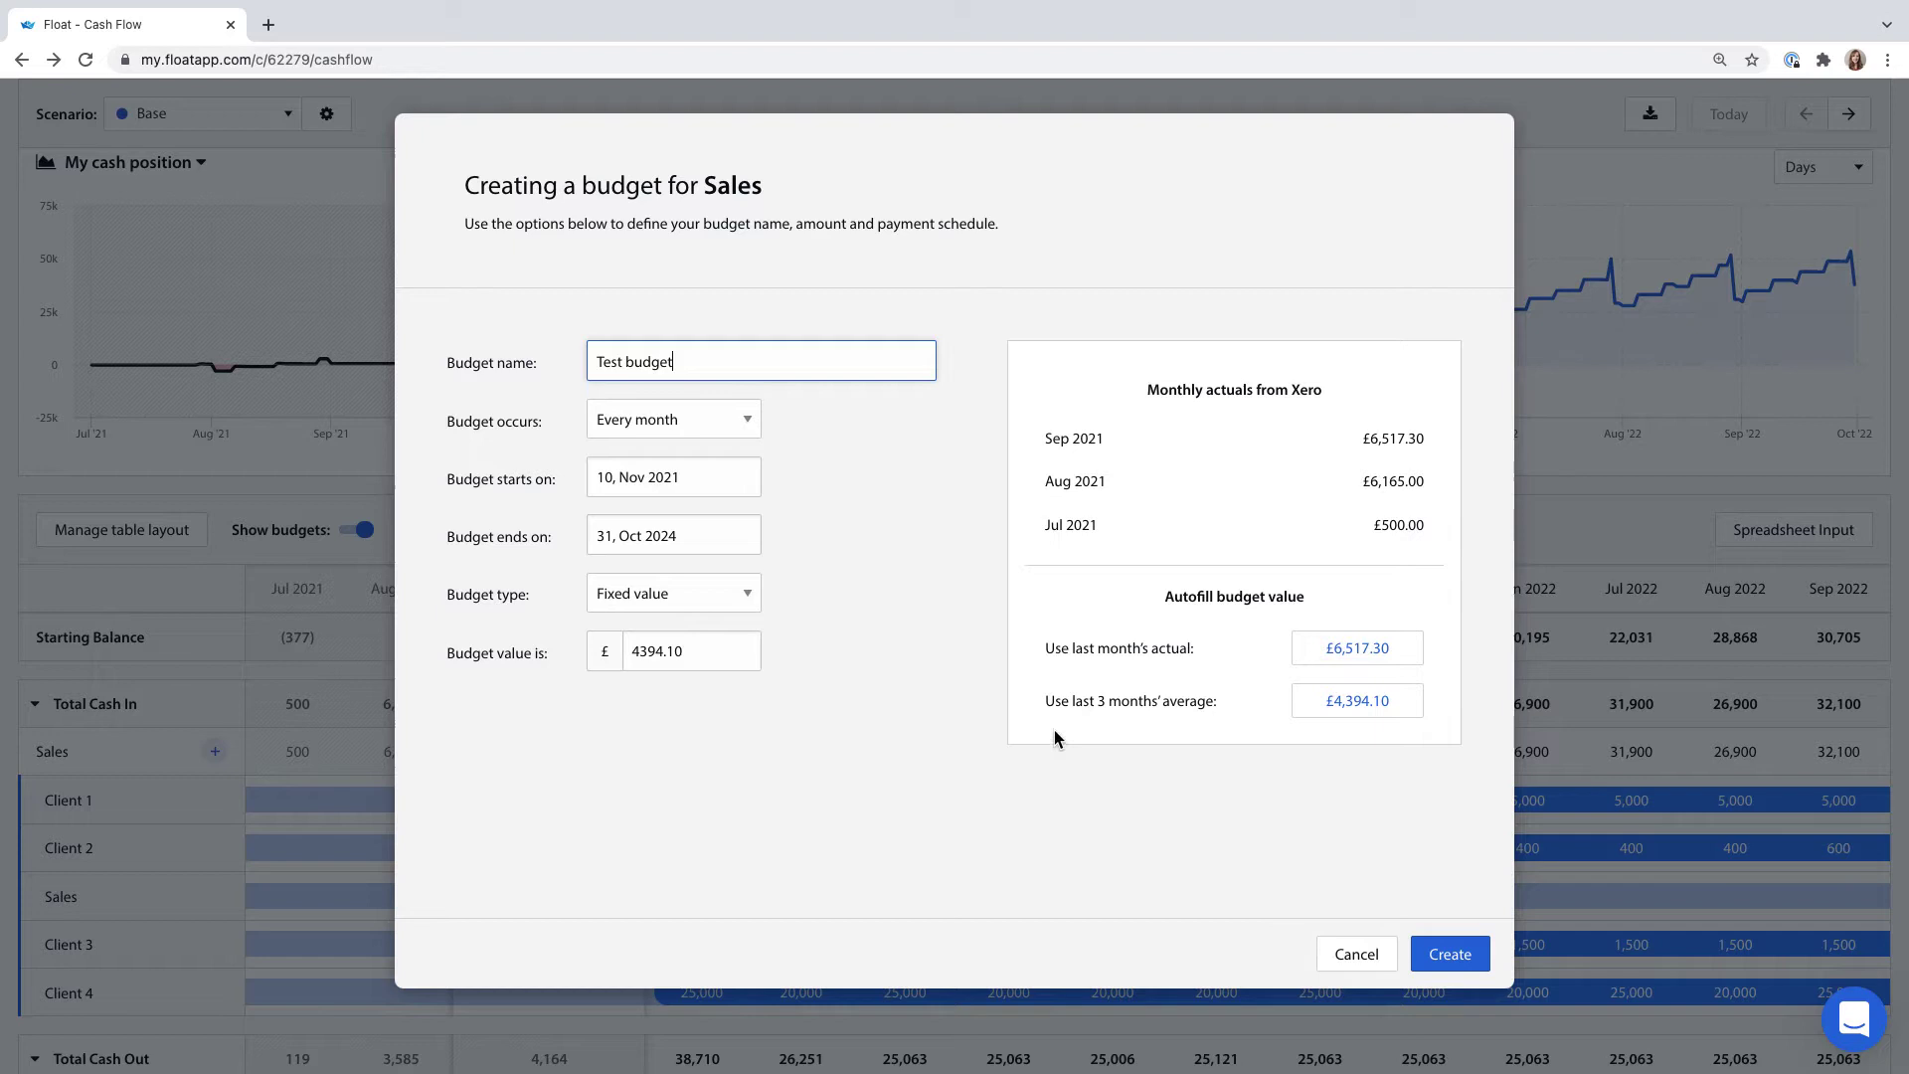
click(748, 423)
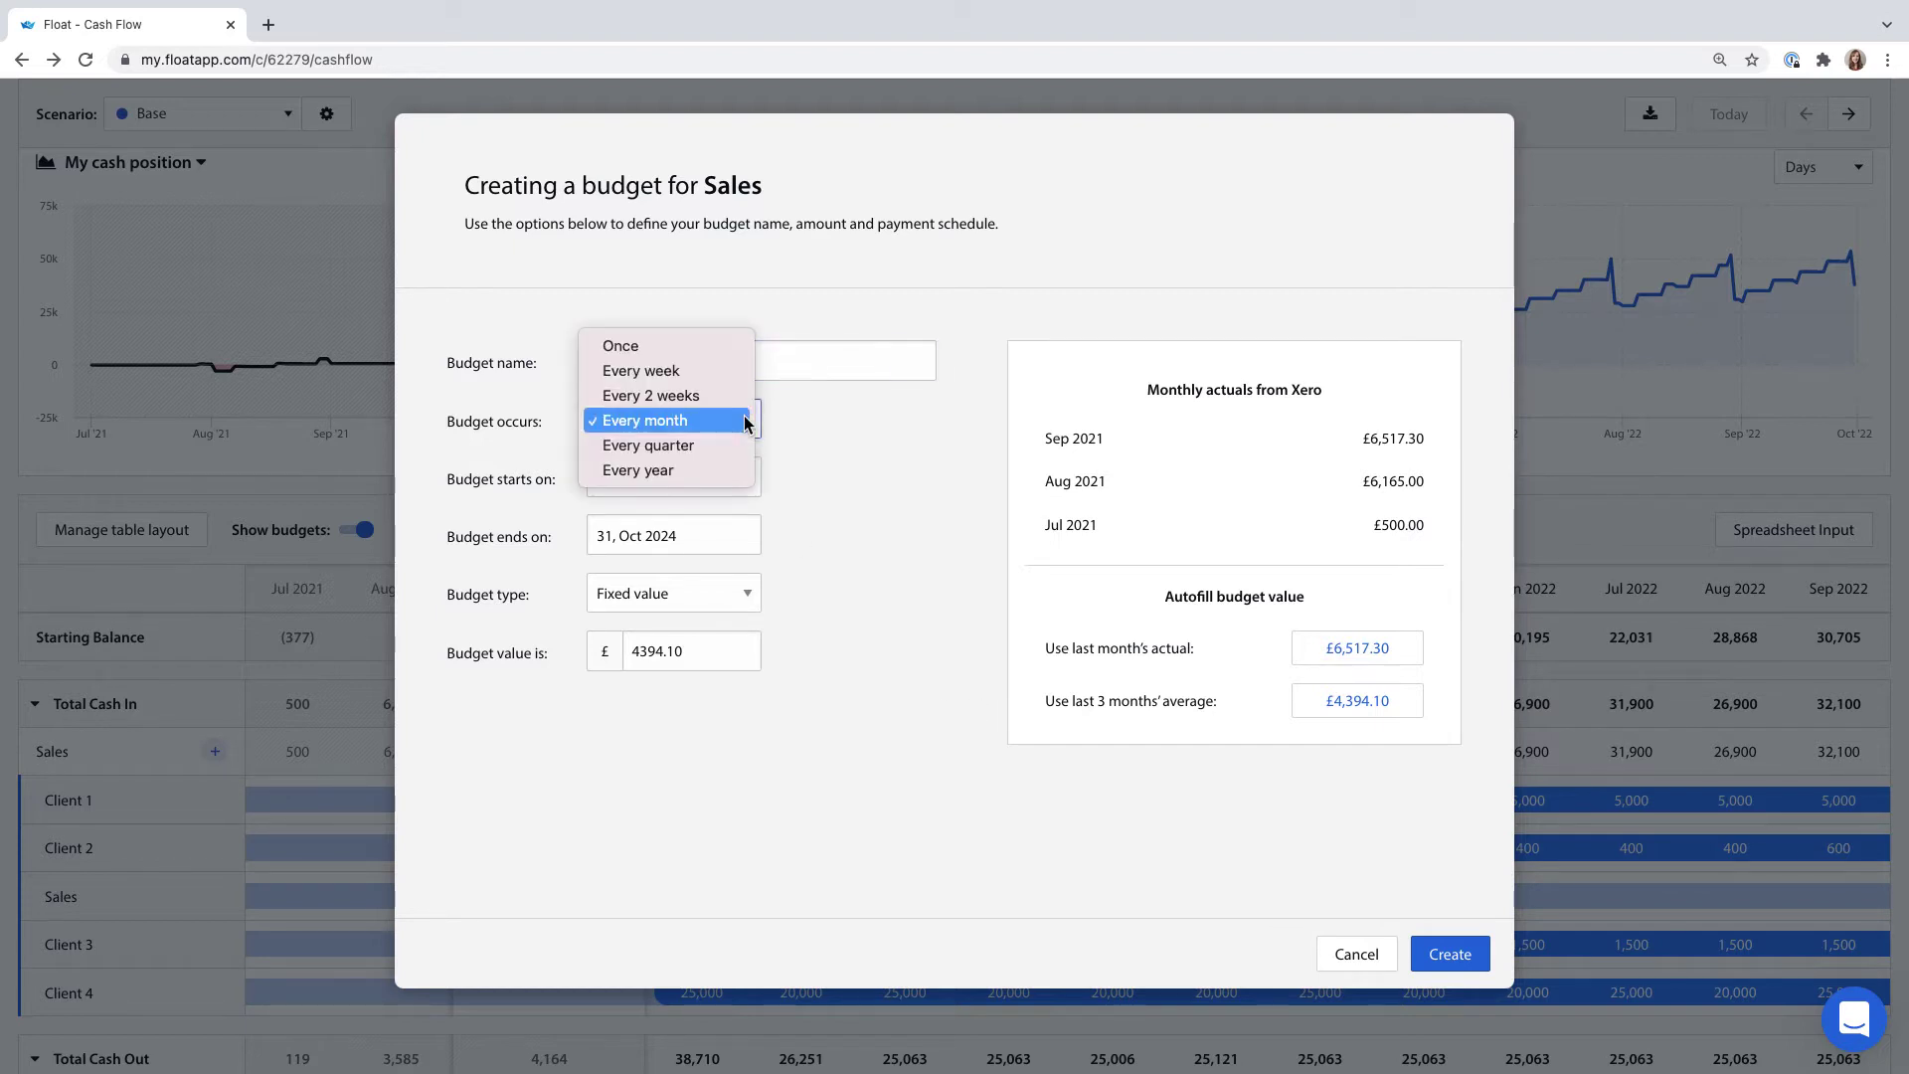
click(748, 423)
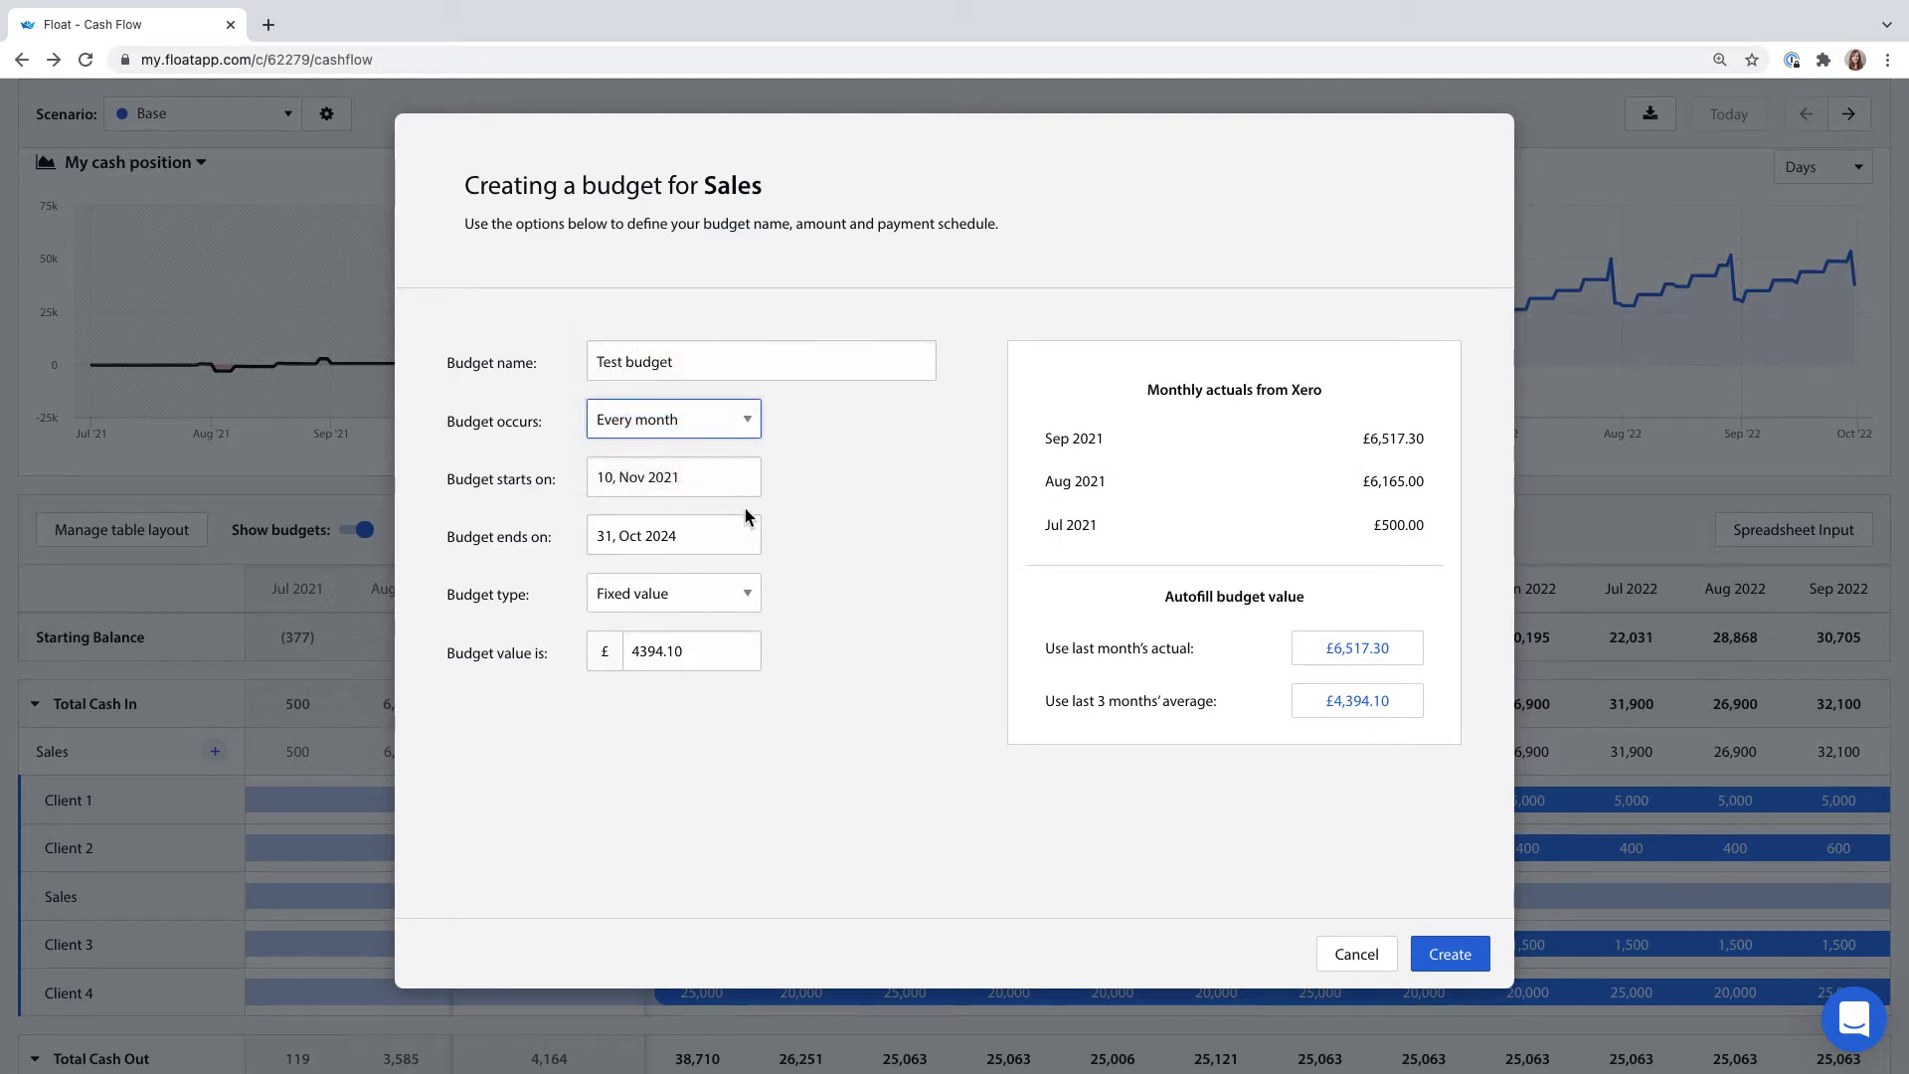
click(1474, 961)
Step: Fill in a New client Sales budget of 500 repeating every 2 weeks until 31 Oct 2024
scroll(1322, 905, down, 2)
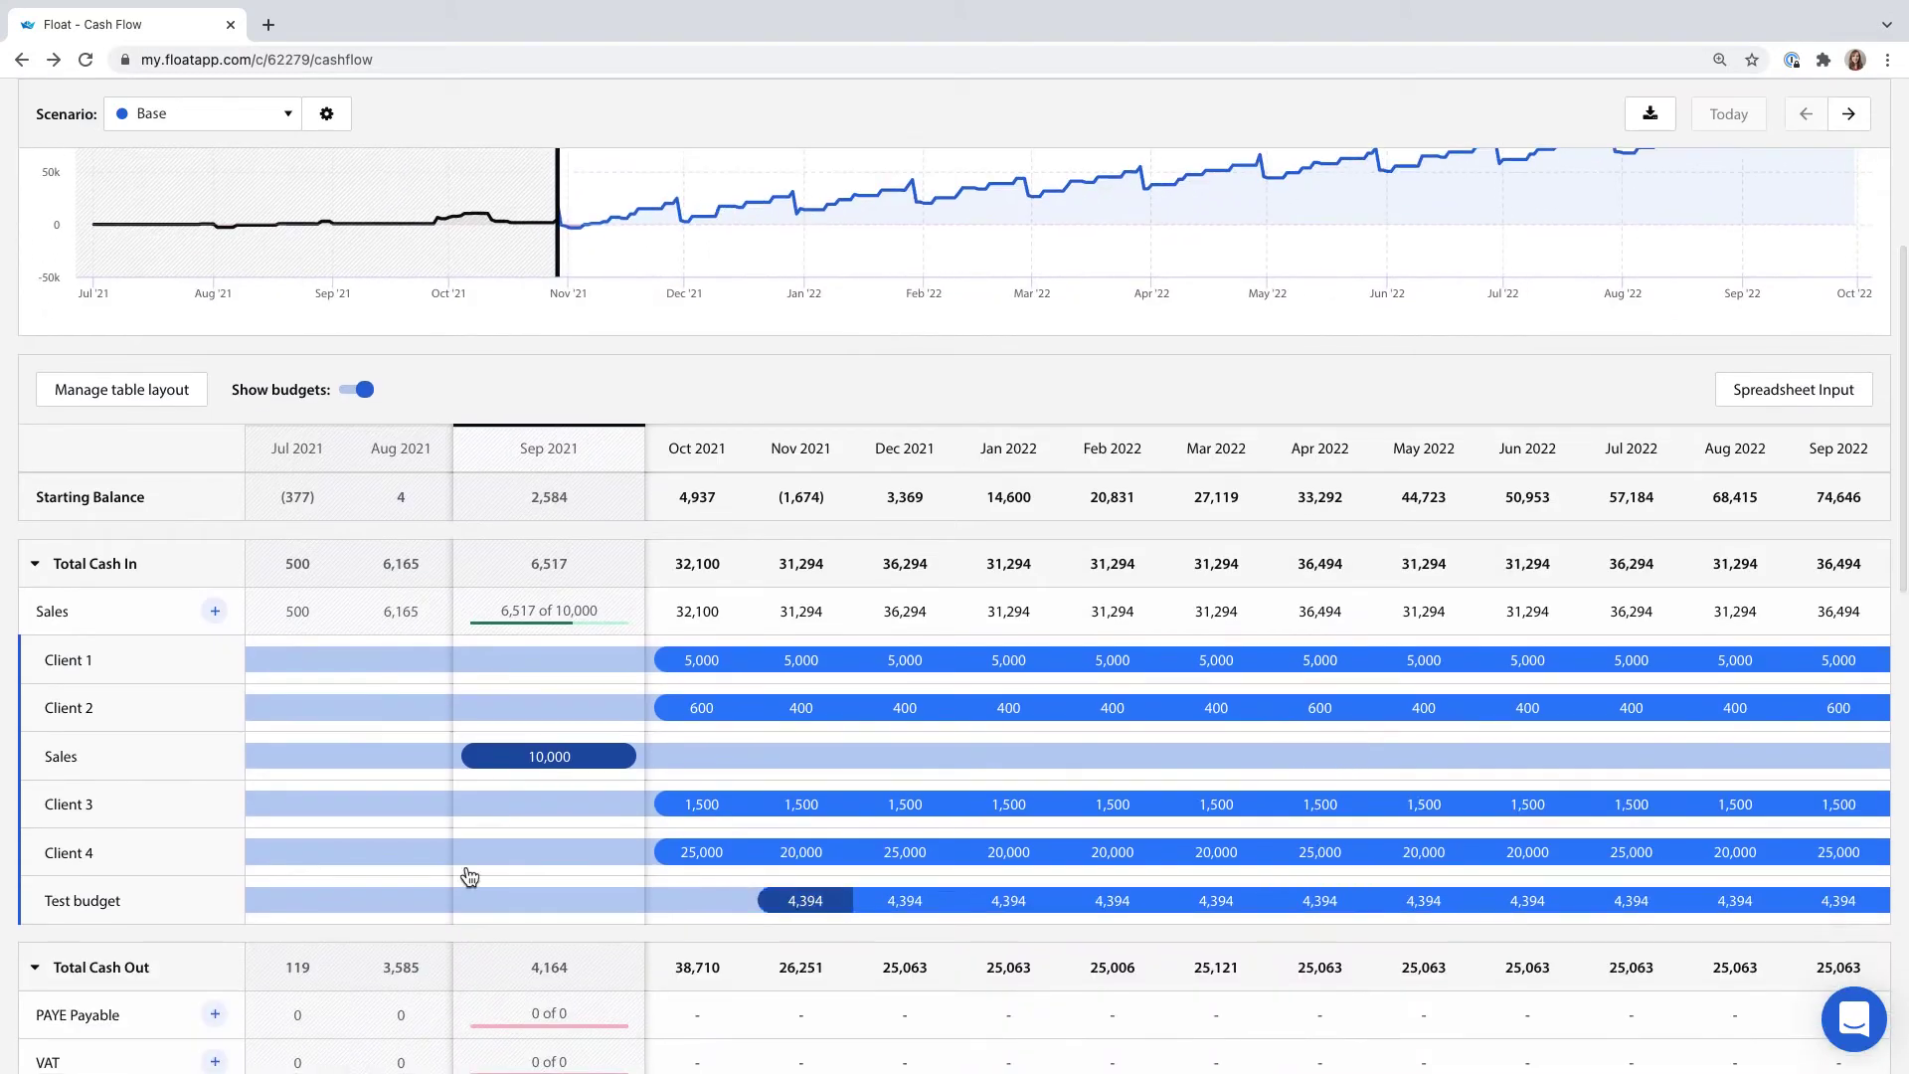
click(213, 611)
text(New client)
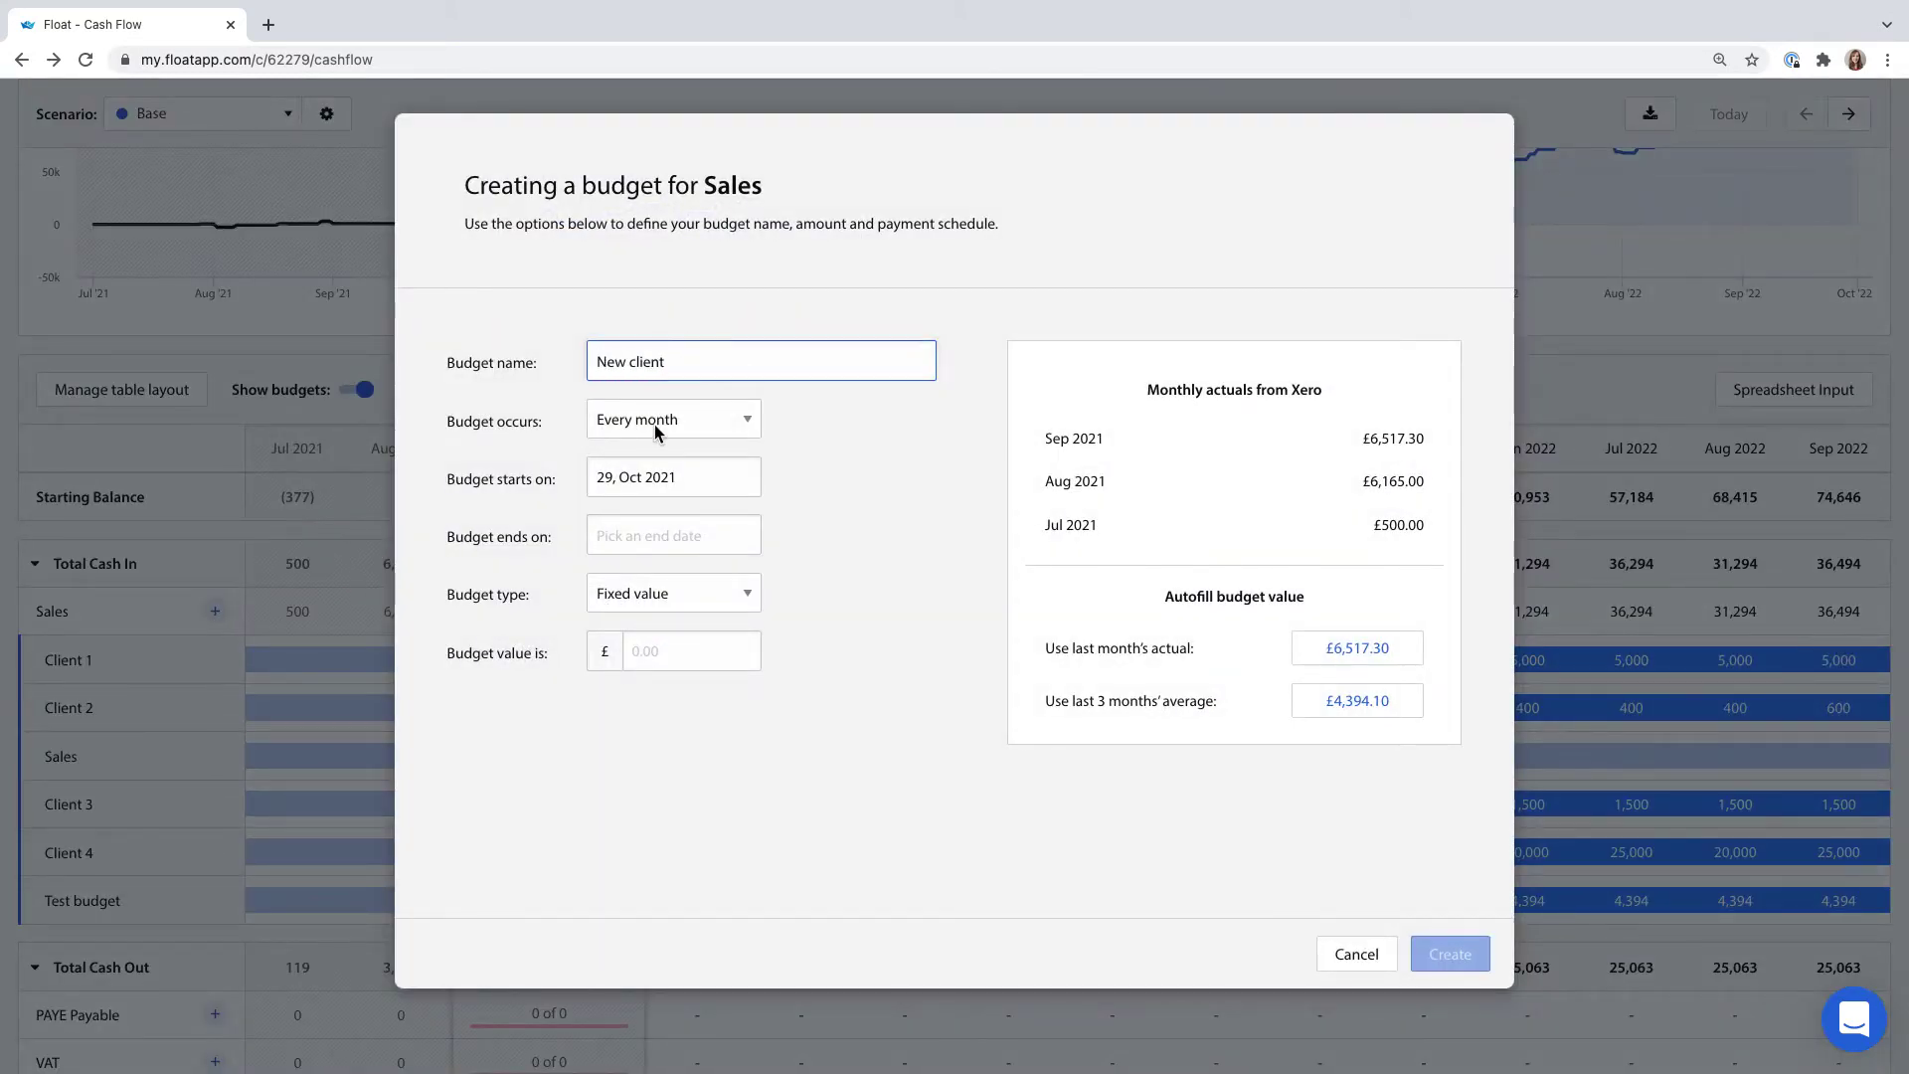
click(705, 419)
click(686, 396)
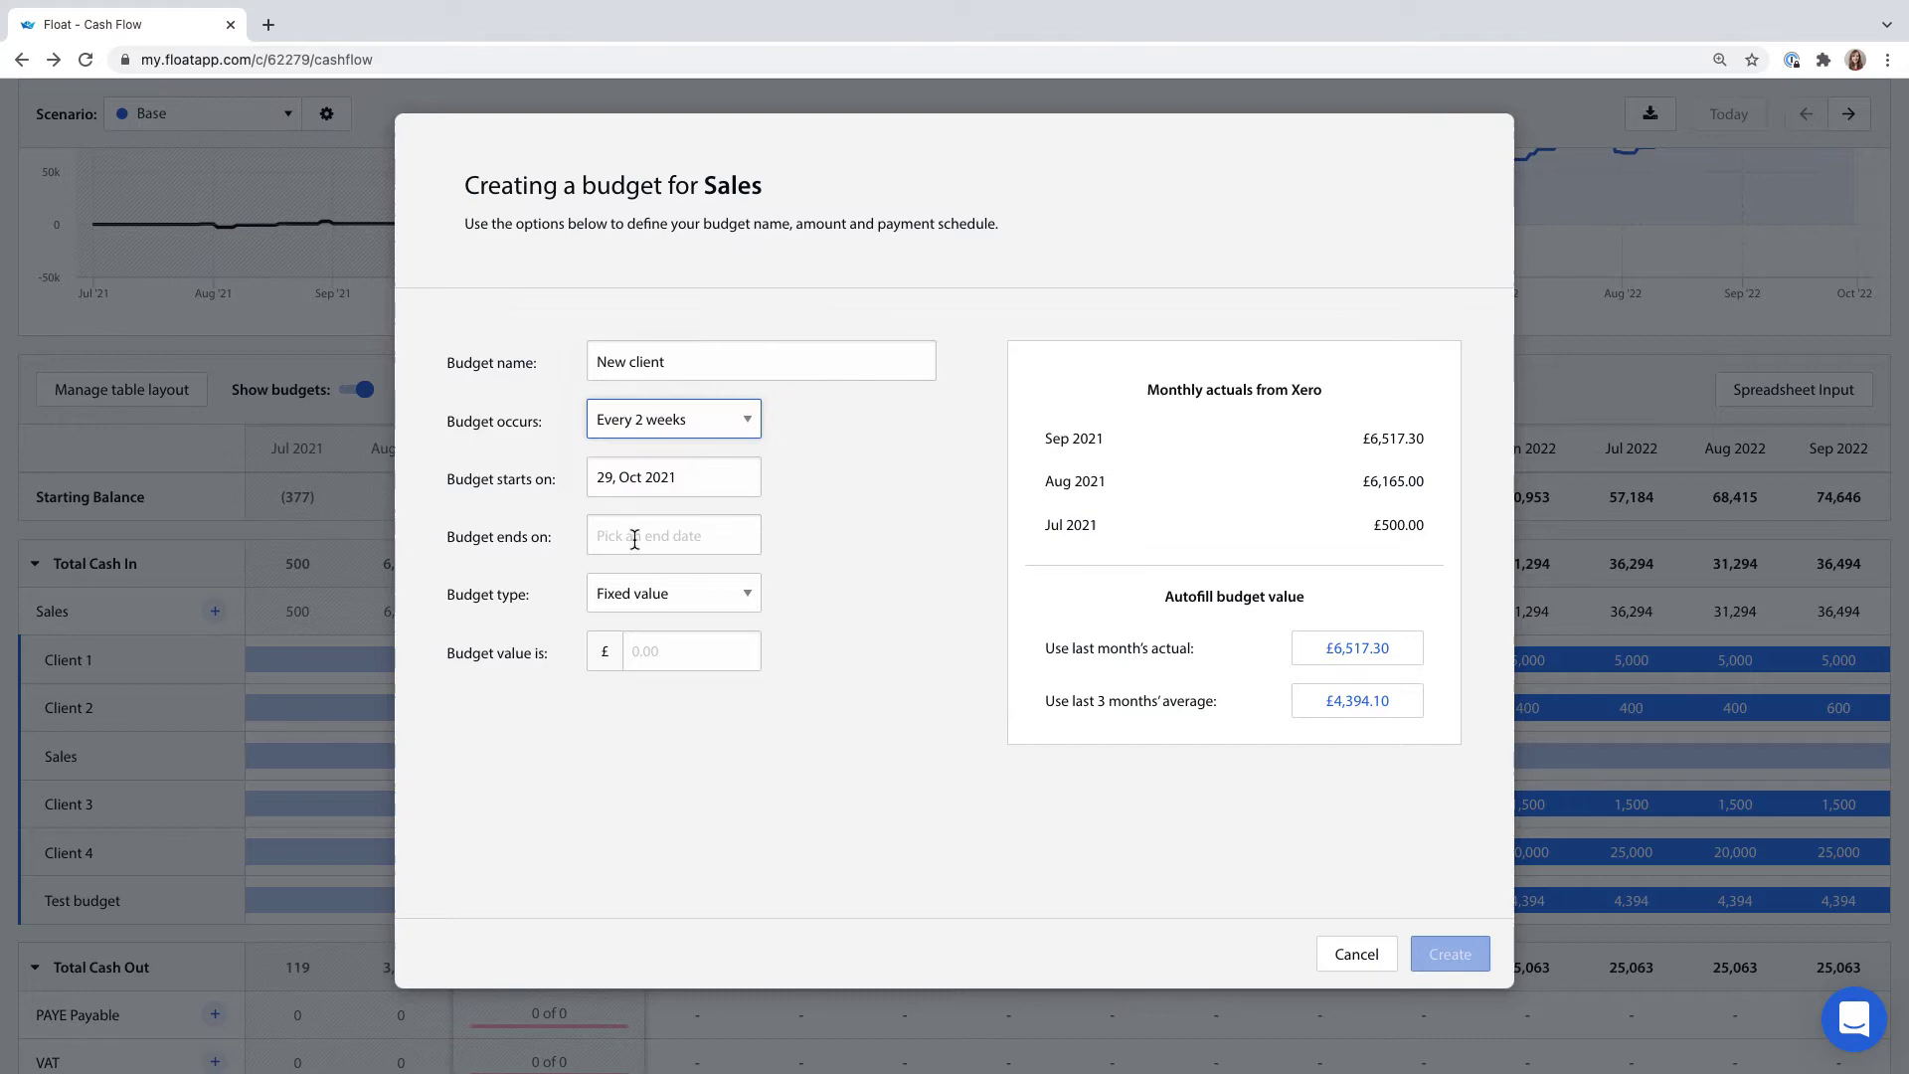
click(637, 535)
click(949, 831)
click(715, 648)
text(500)
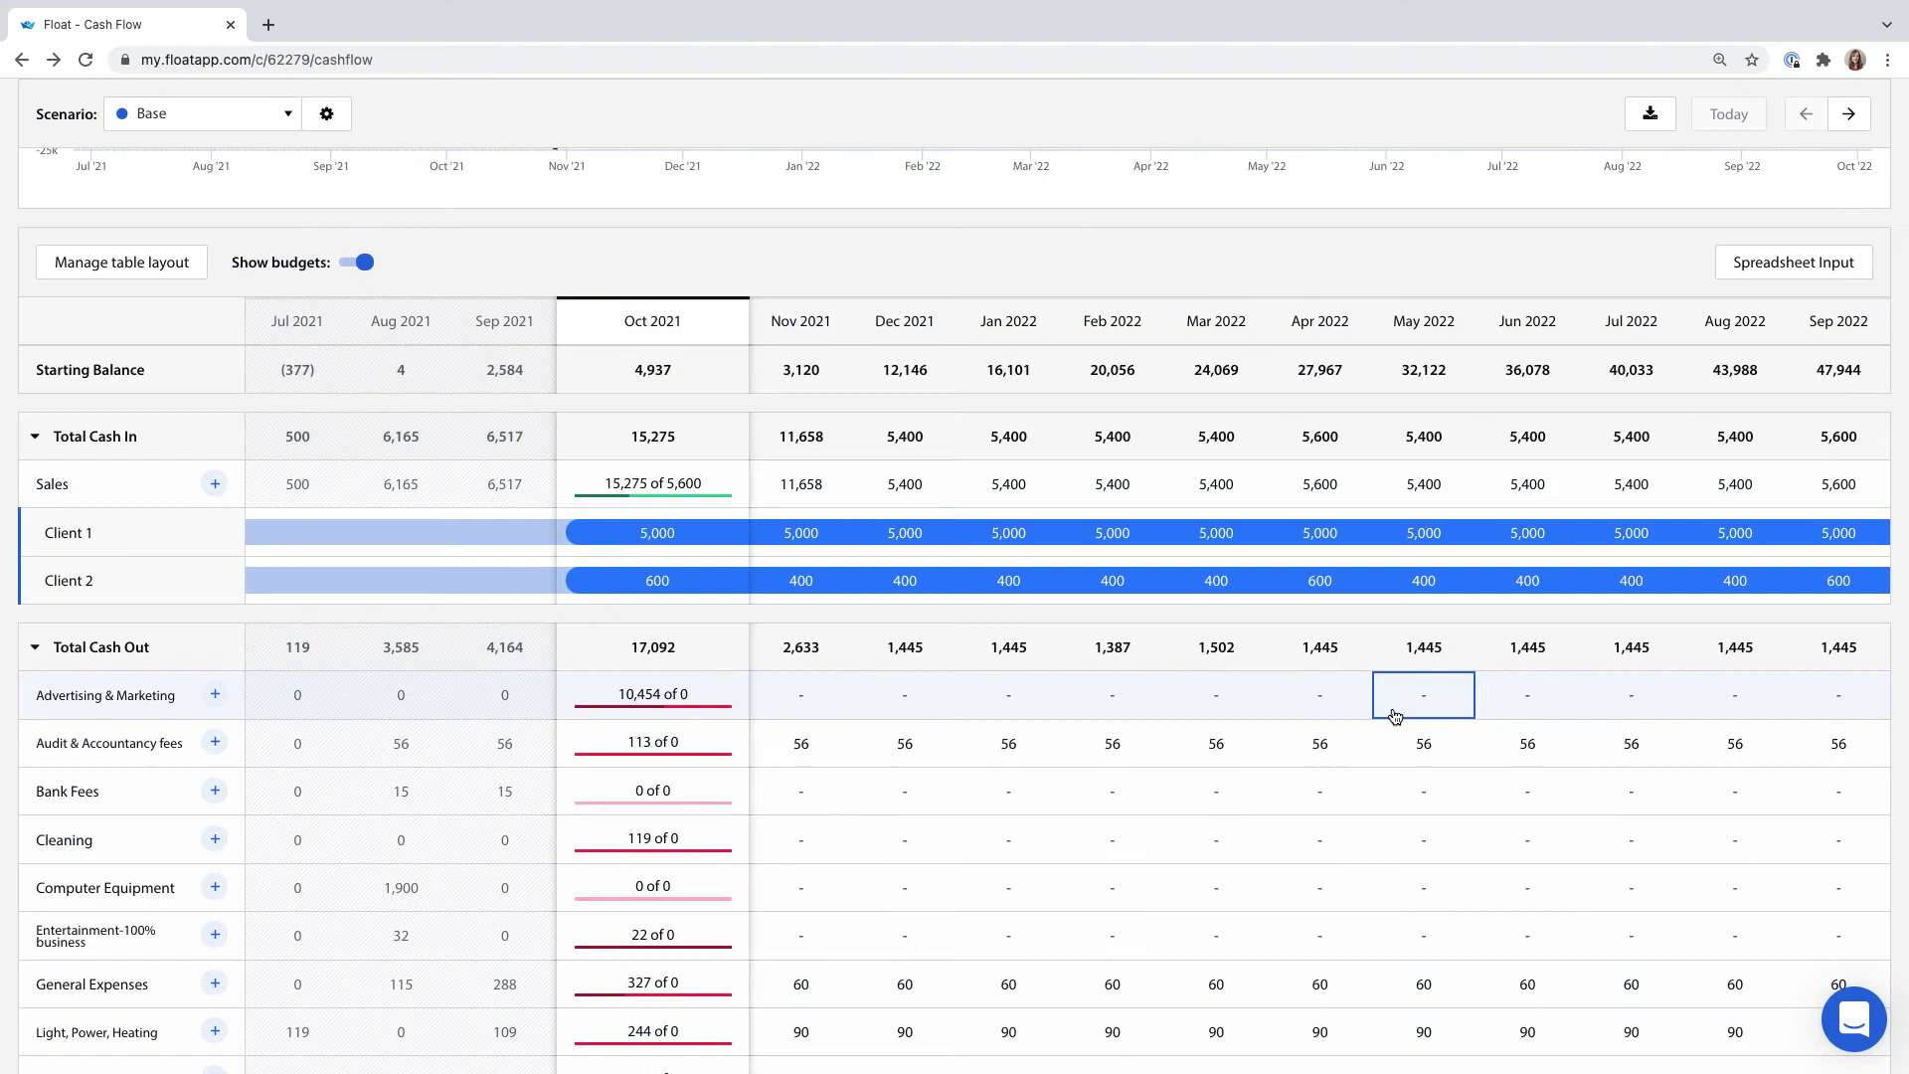
Step: Trial edits to Client 1's payments (29 Nov, 29 Dec, January to 26 Jan), then discard them
click(716, 537)
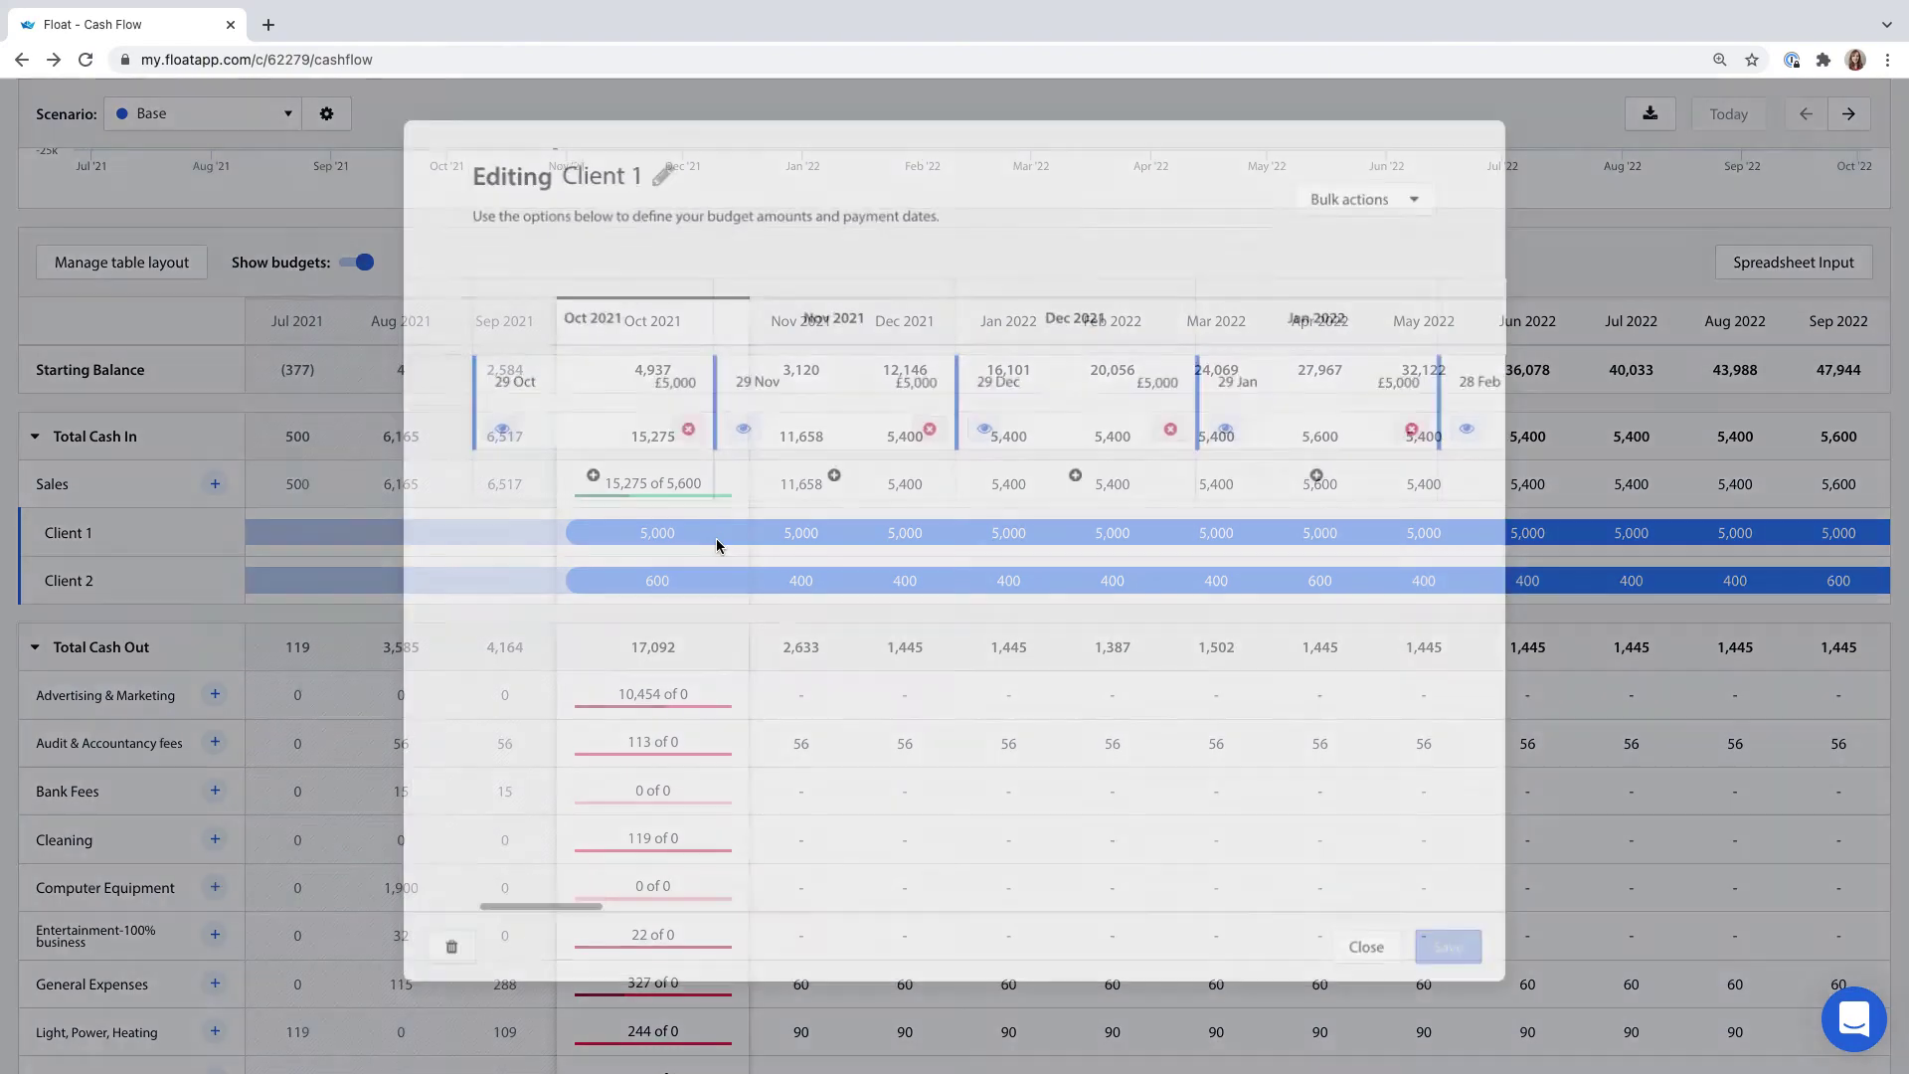
click(739, 426)
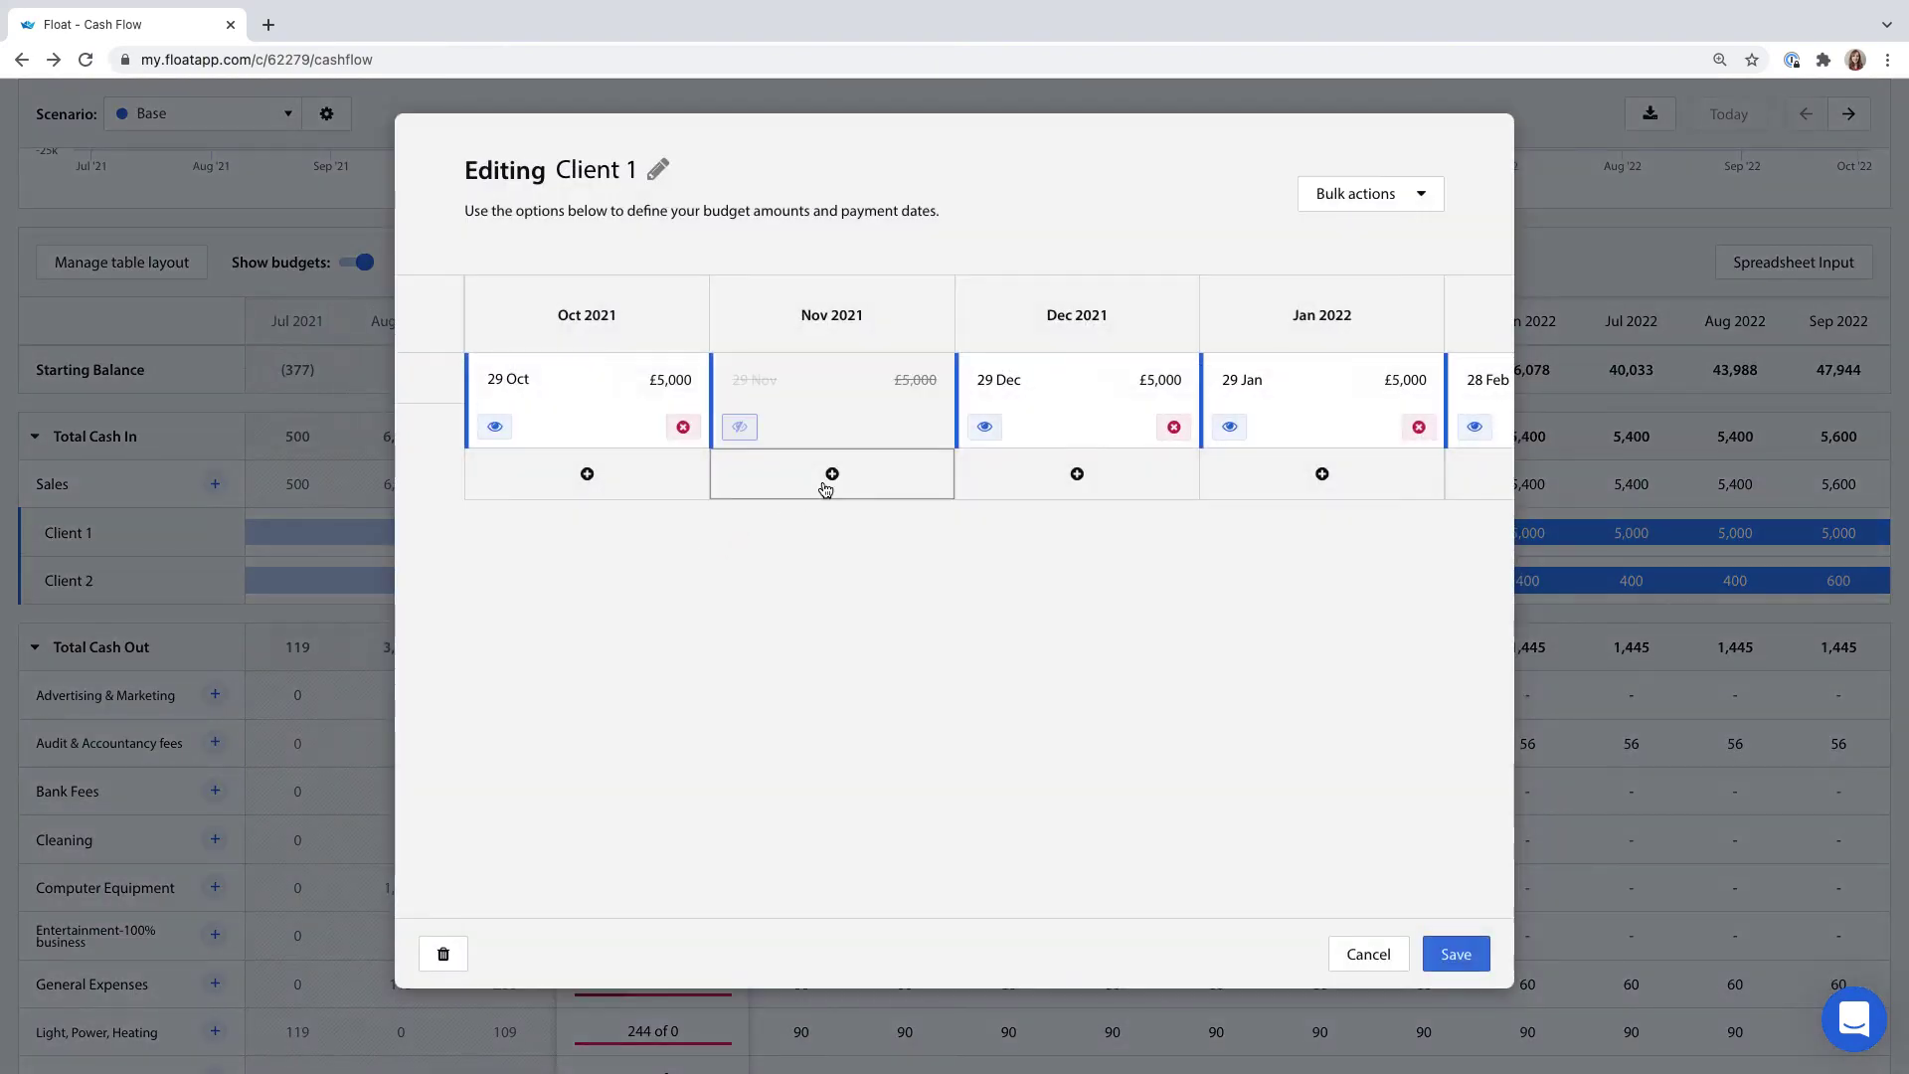
click(739, 426)
click(1174, 426)
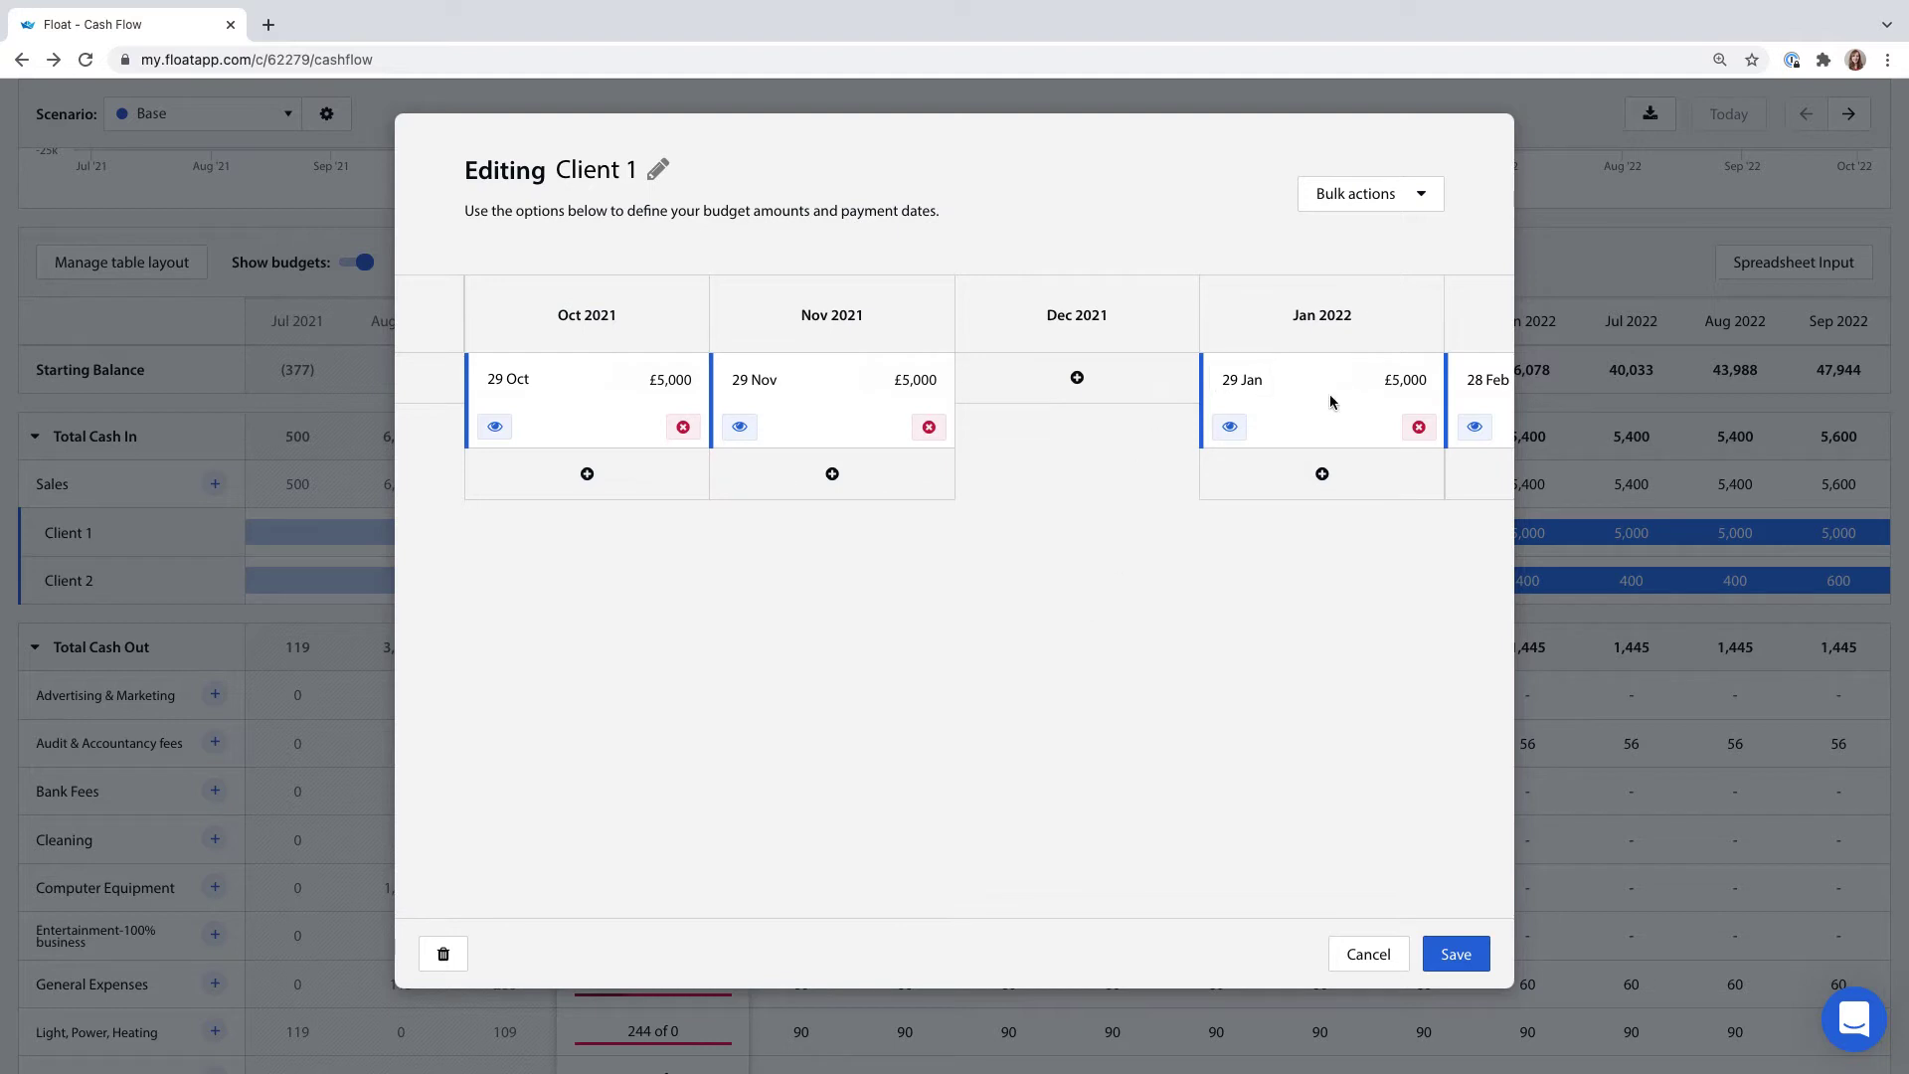
click(1293, 376)
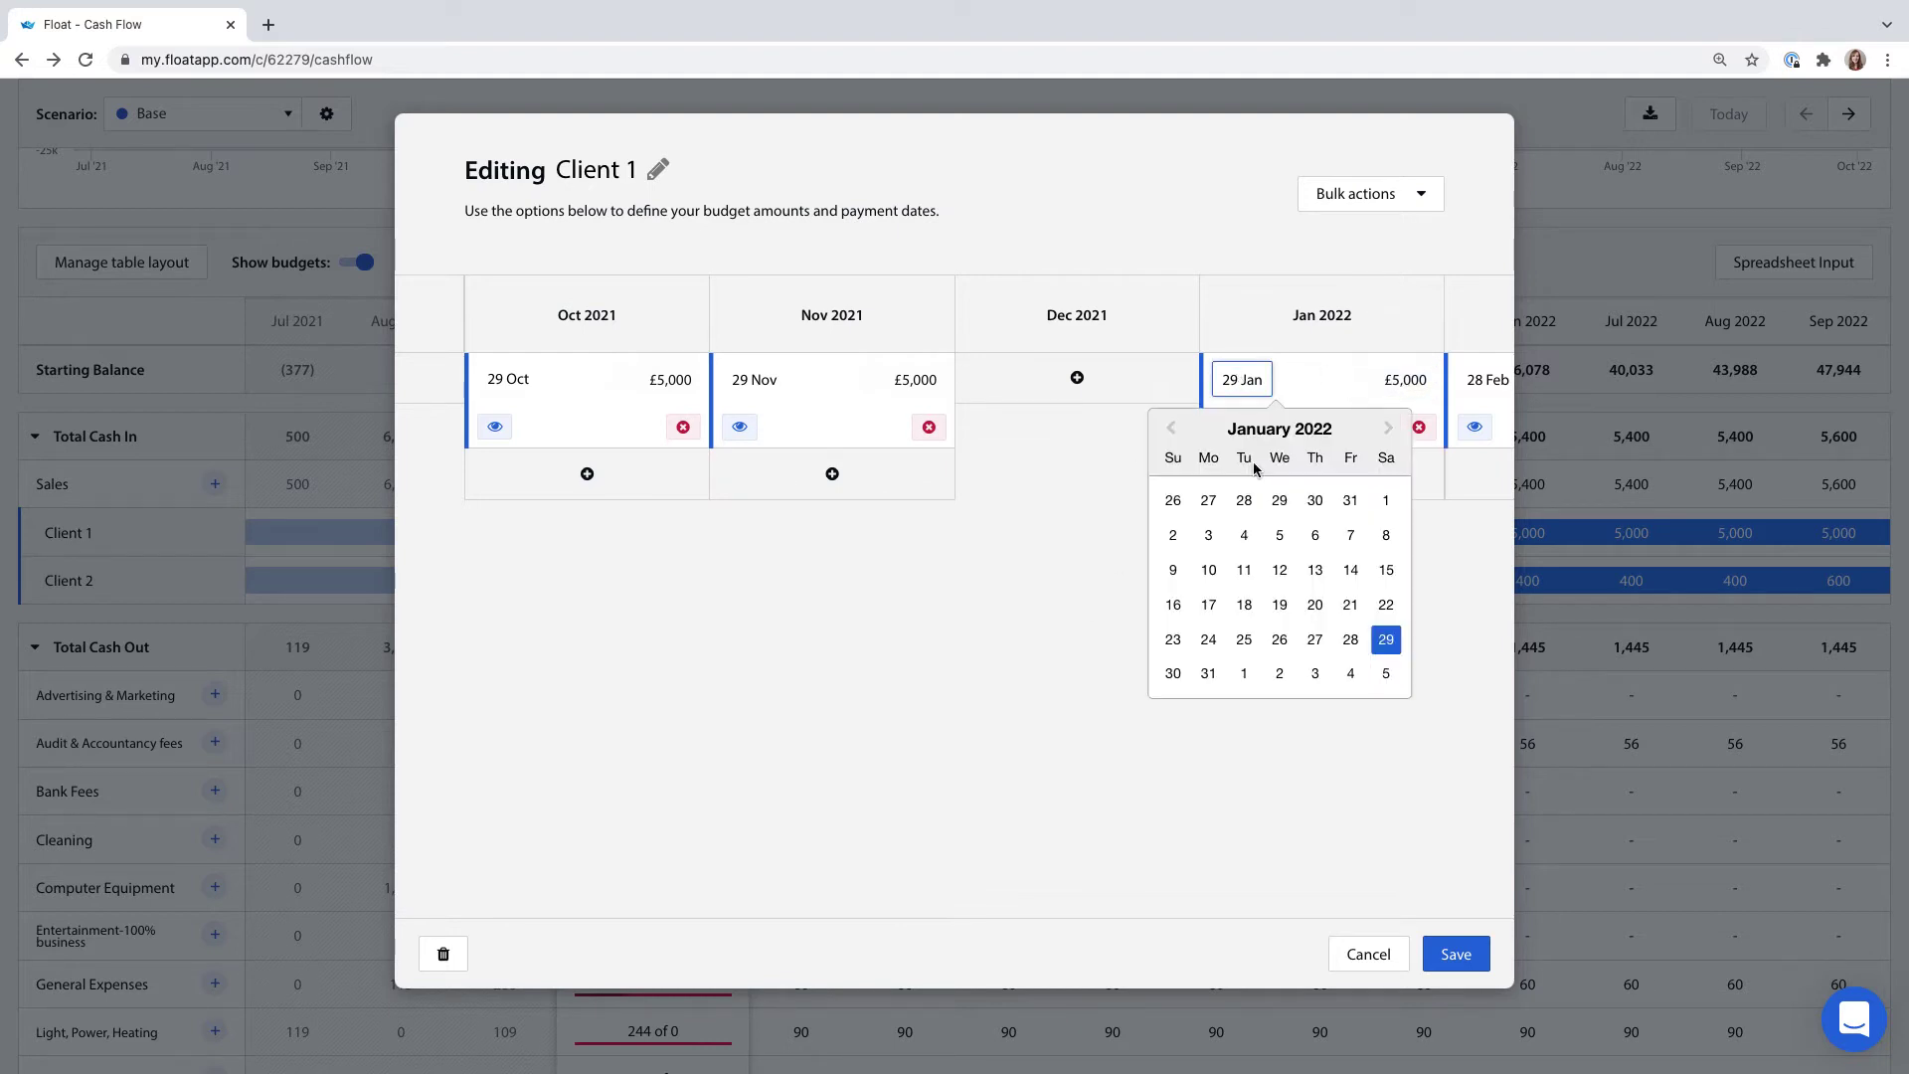
click(1281, 644)
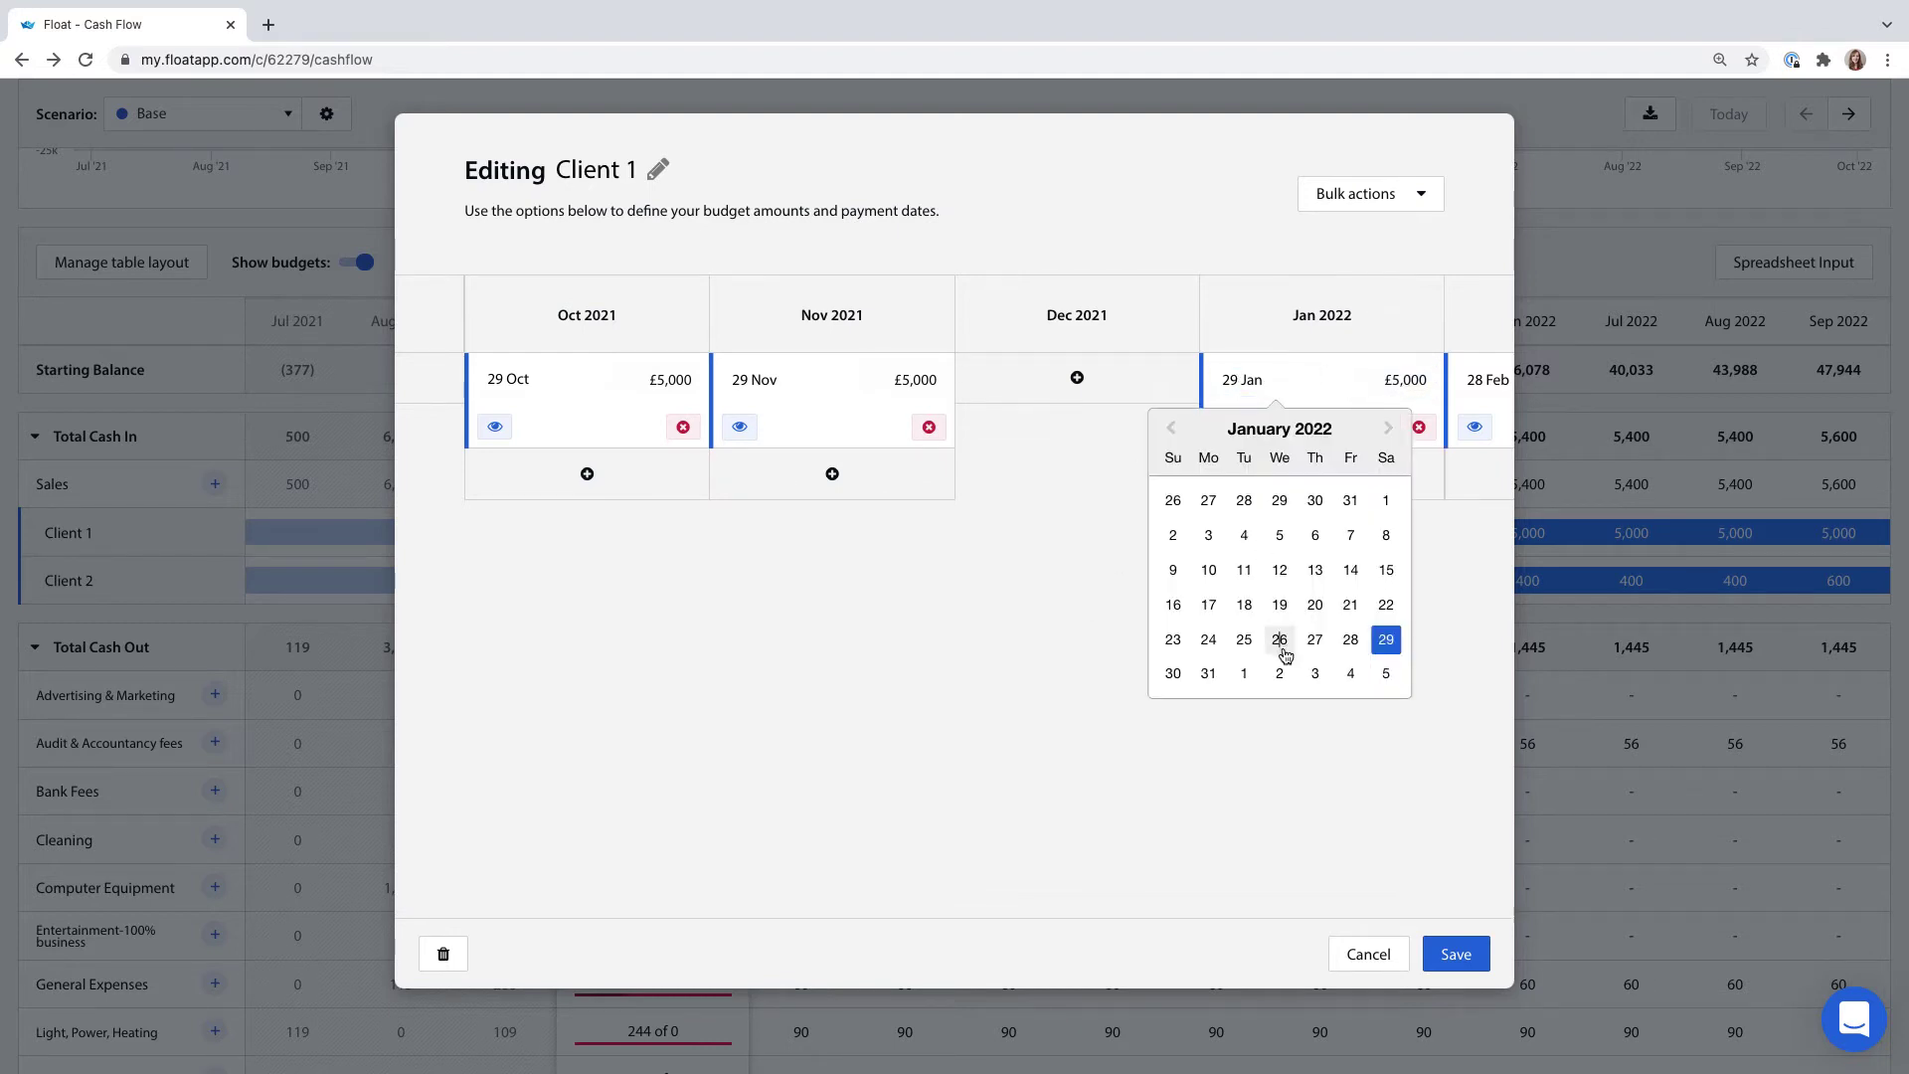
click(1339, 958)
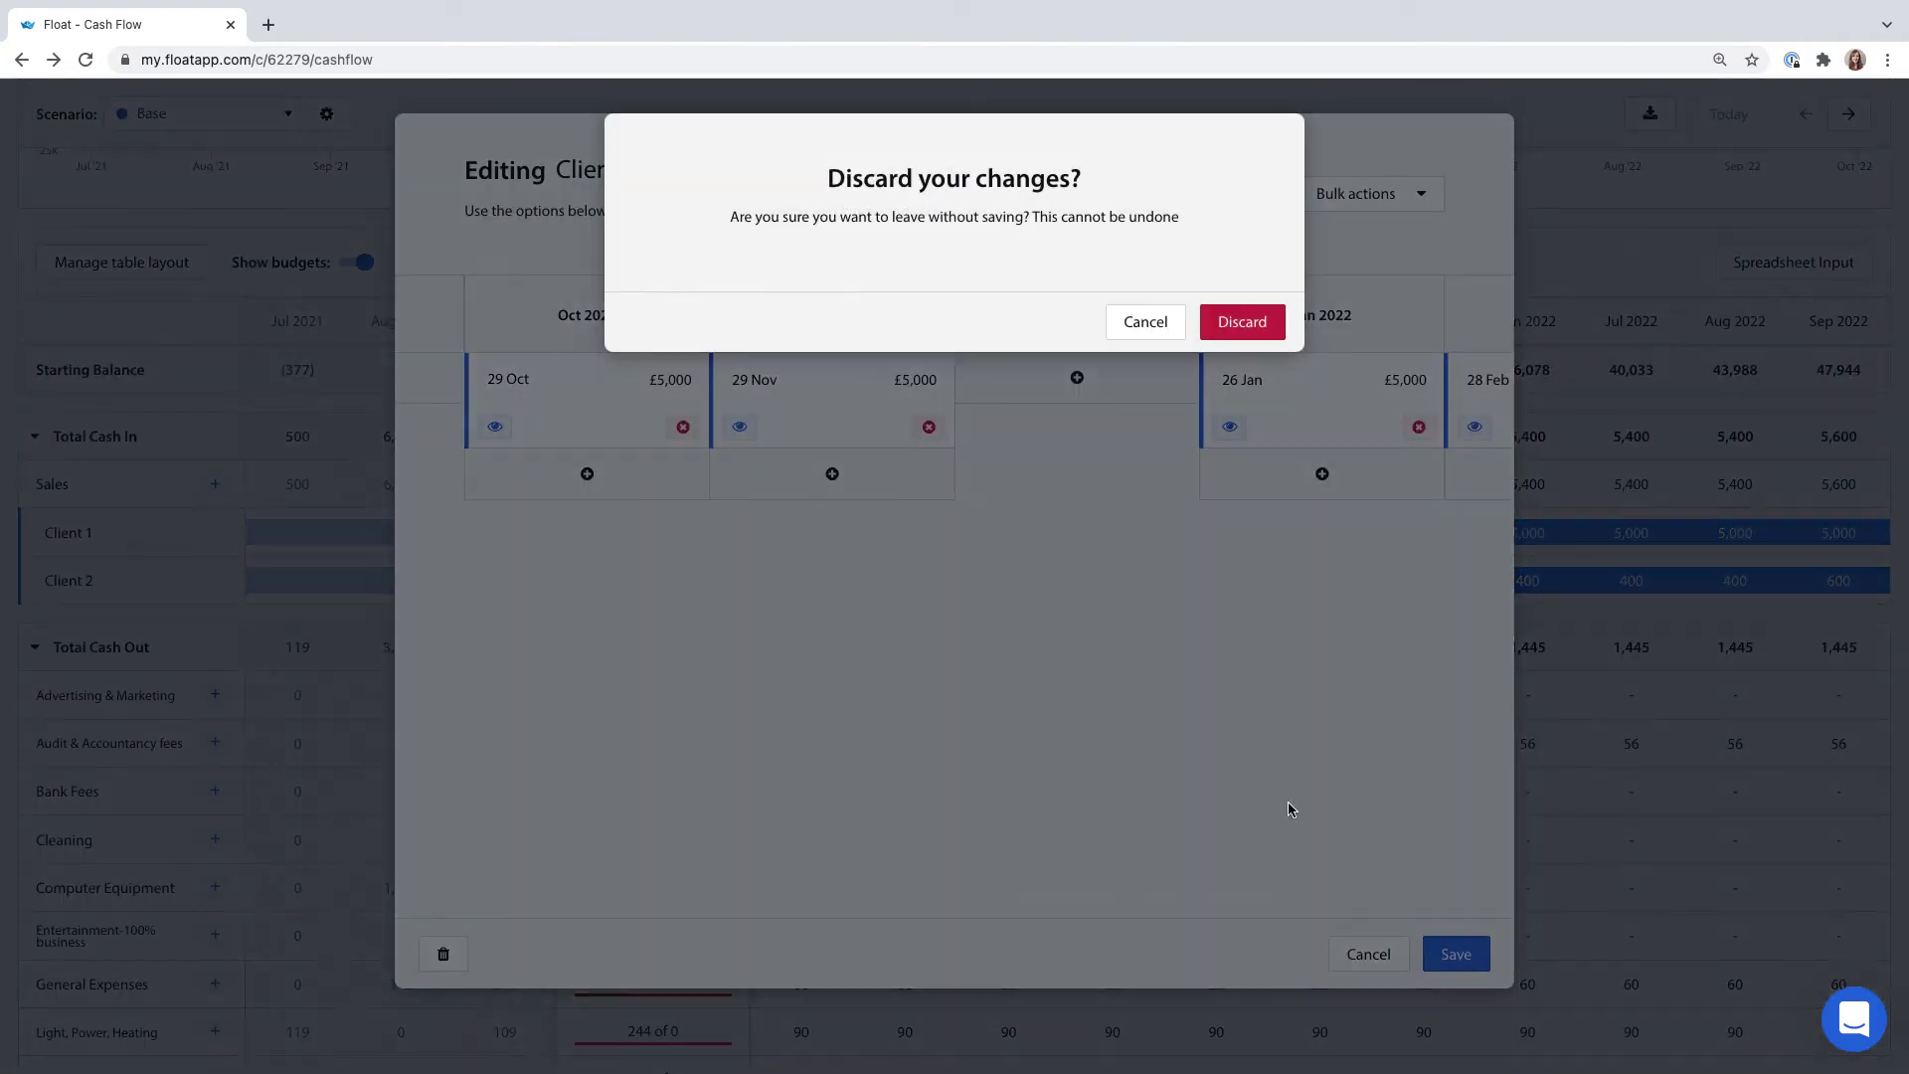
click(1241, 334)
Step: Check October 2021's due and paid Sales invoices, then close the breakdown
click(632, 893)
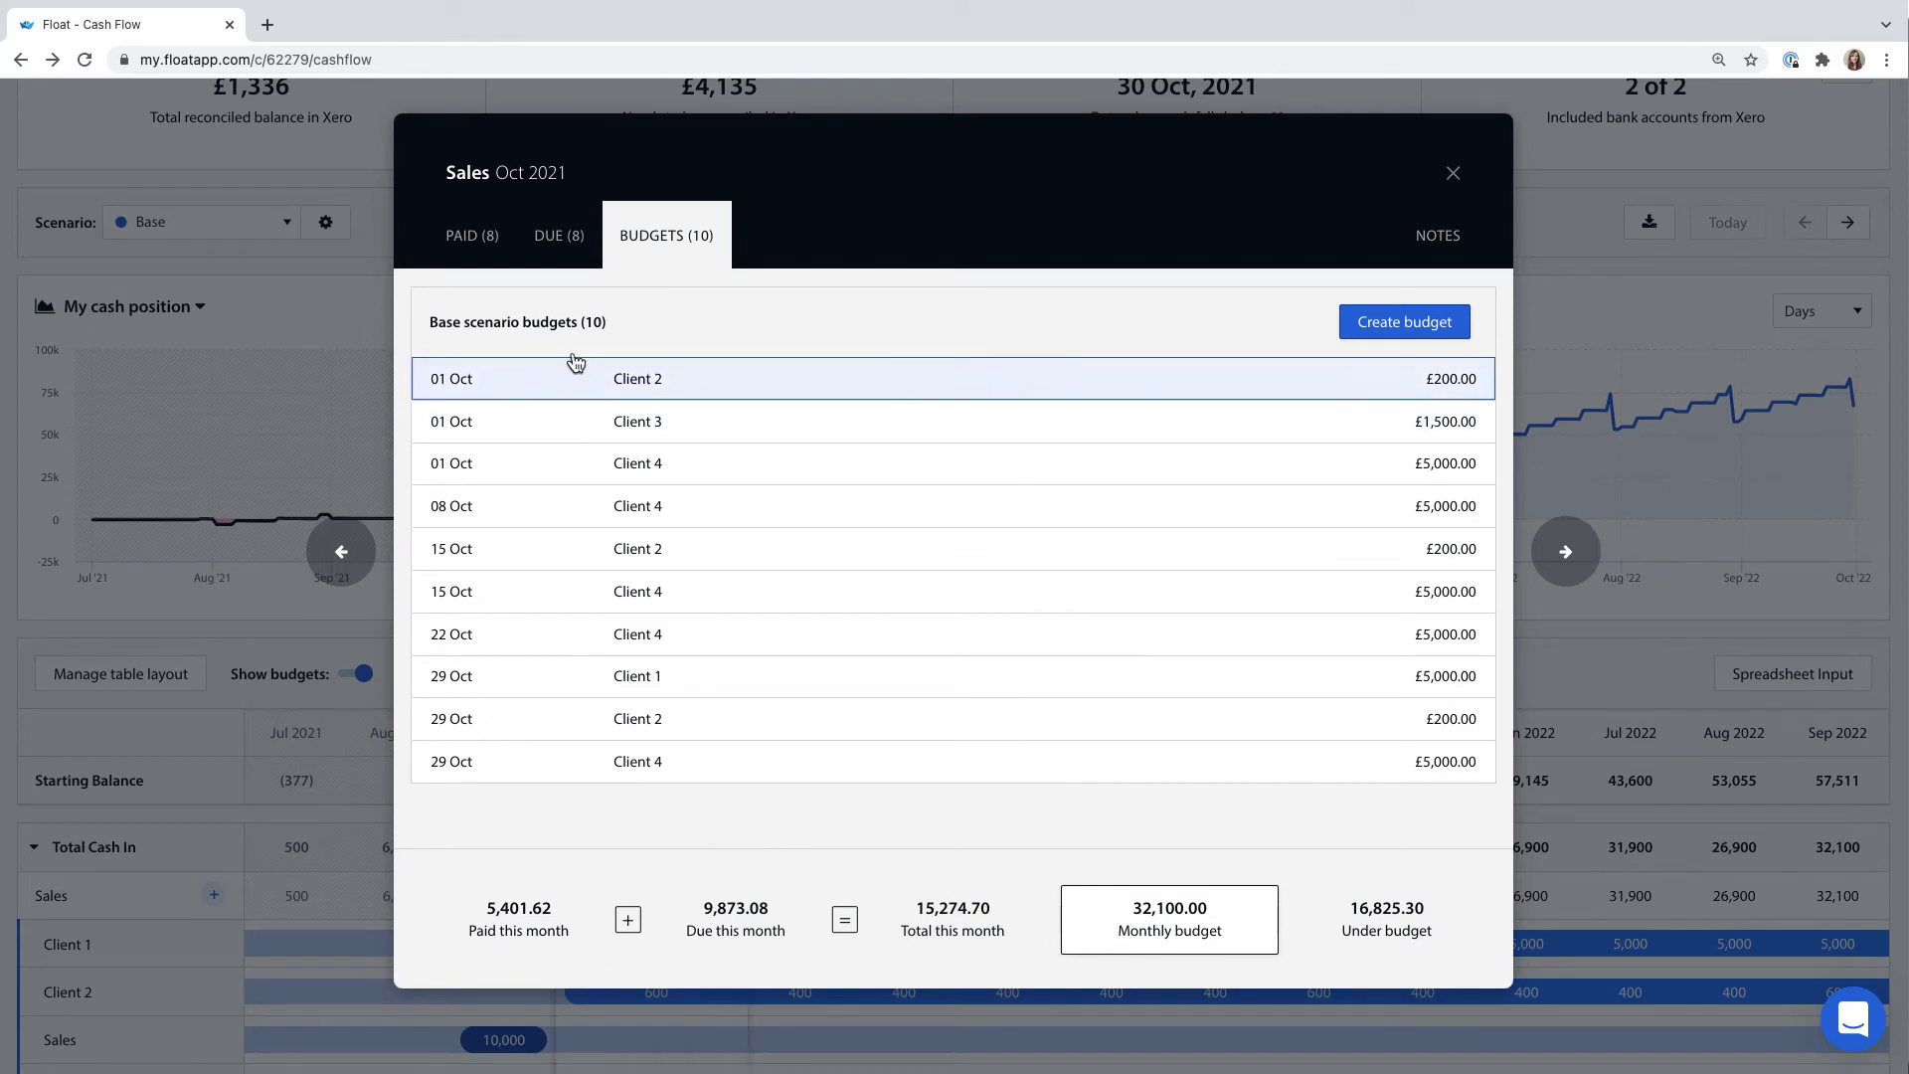
click(562, 236)
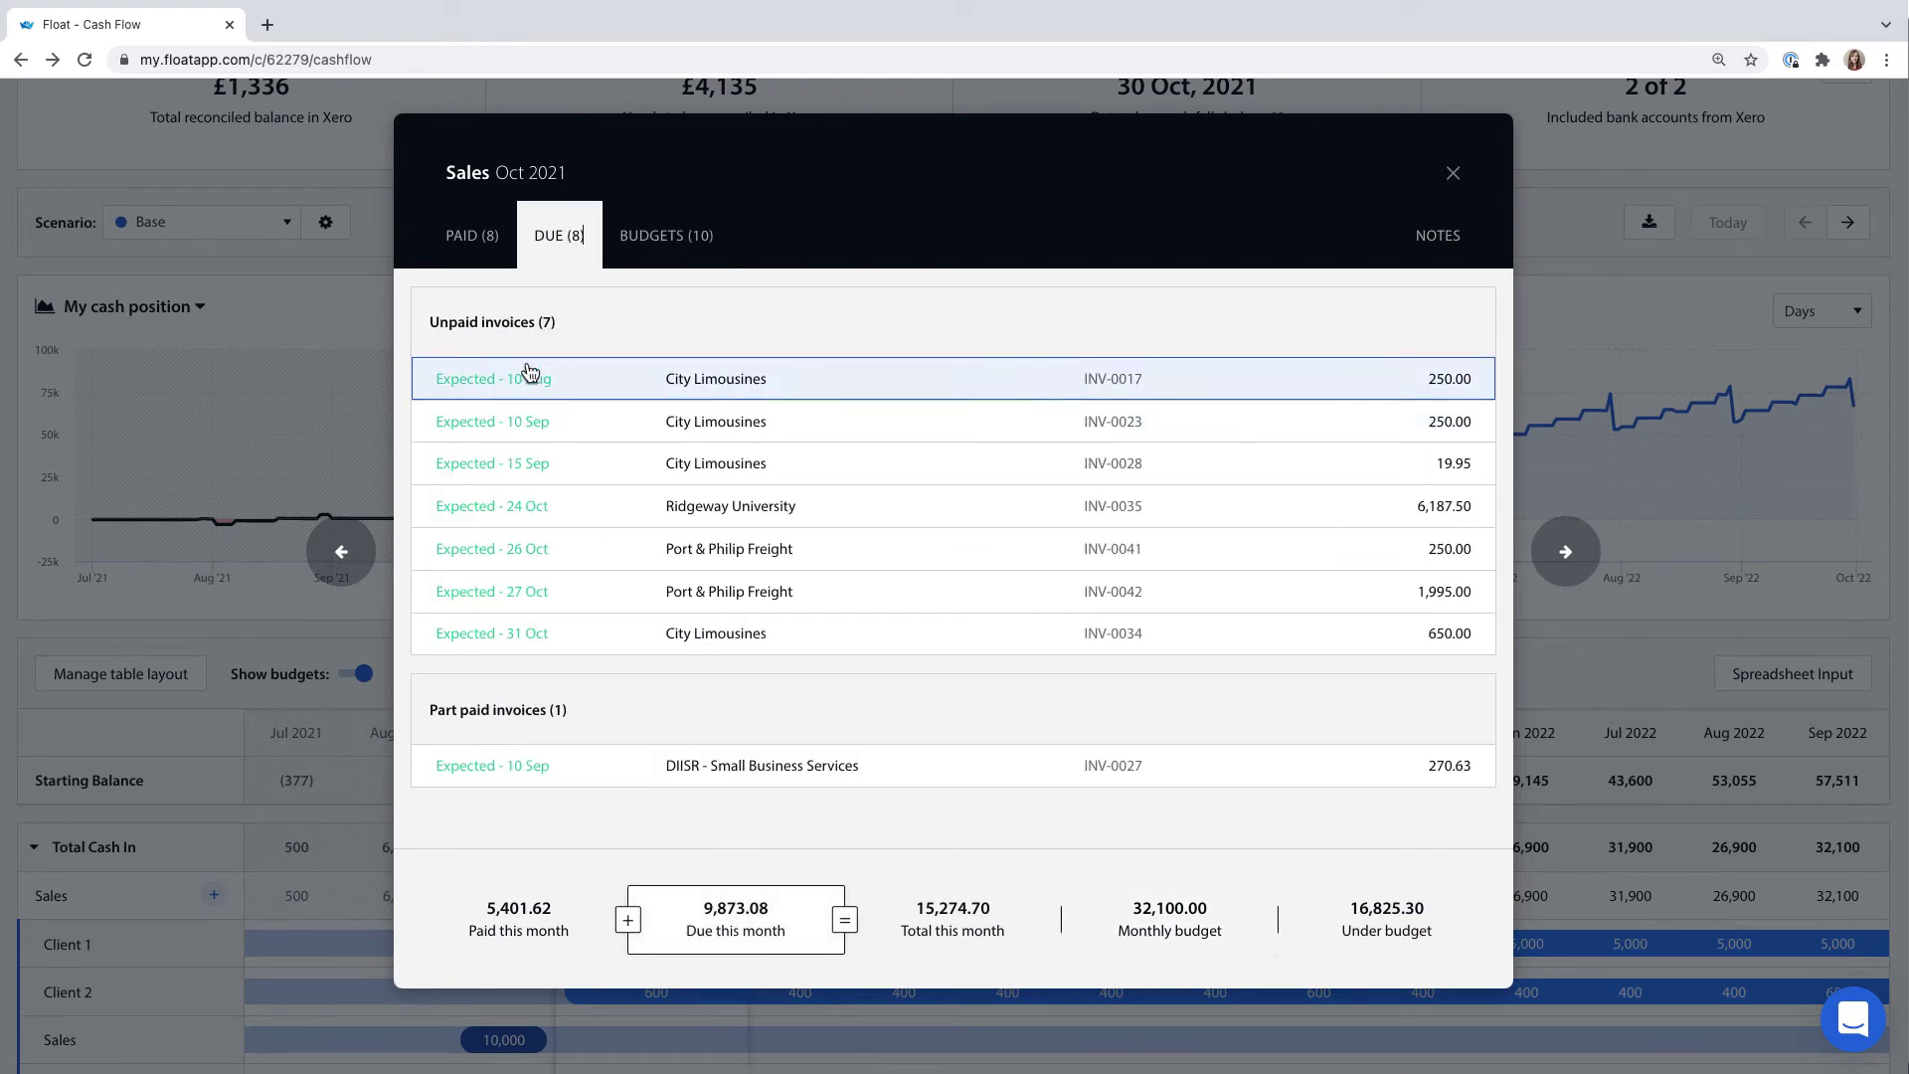
click(475, 249)
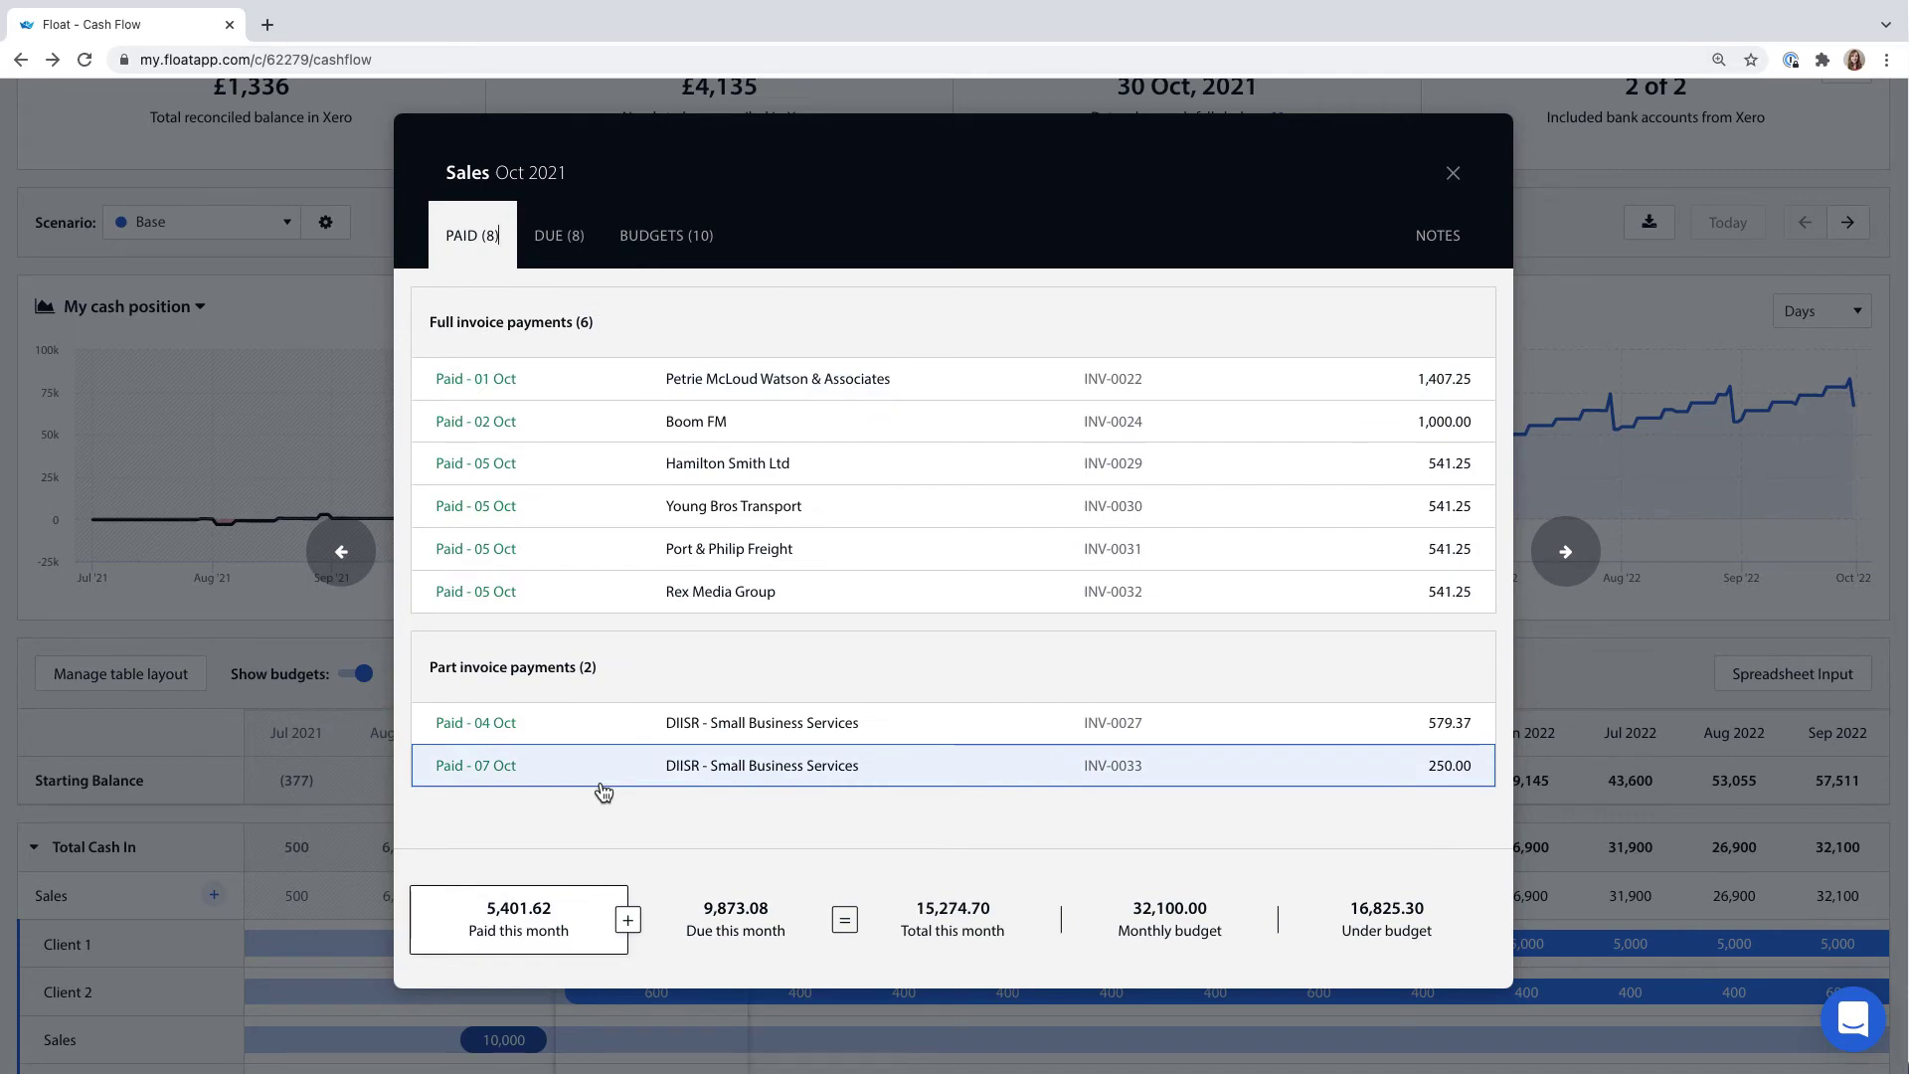
click(1449, 176)
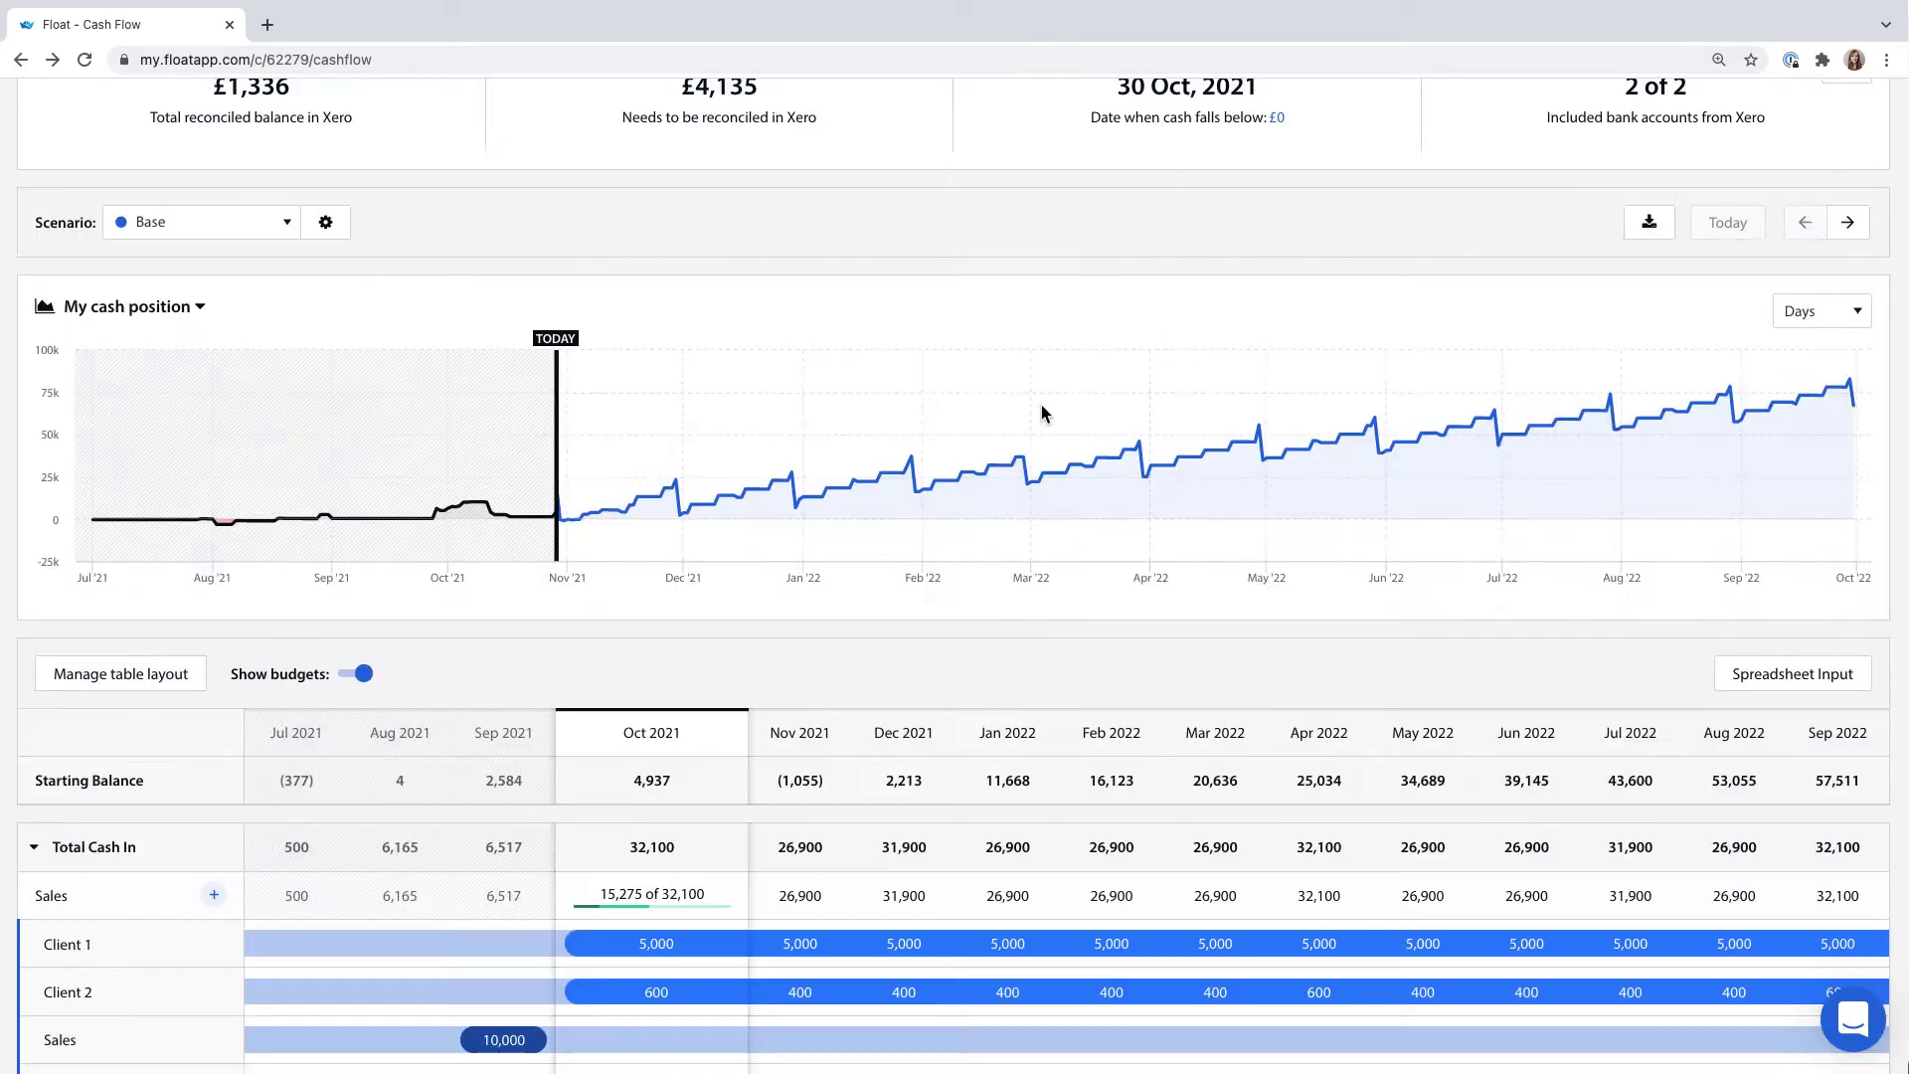
Step: Add a monthly Rent budget of 1,181.25 (3-month average) from 1 Nov 2021 to end of cash flow
scroll(963, 516, down, 8)
scroll(921, 511, down, 5)
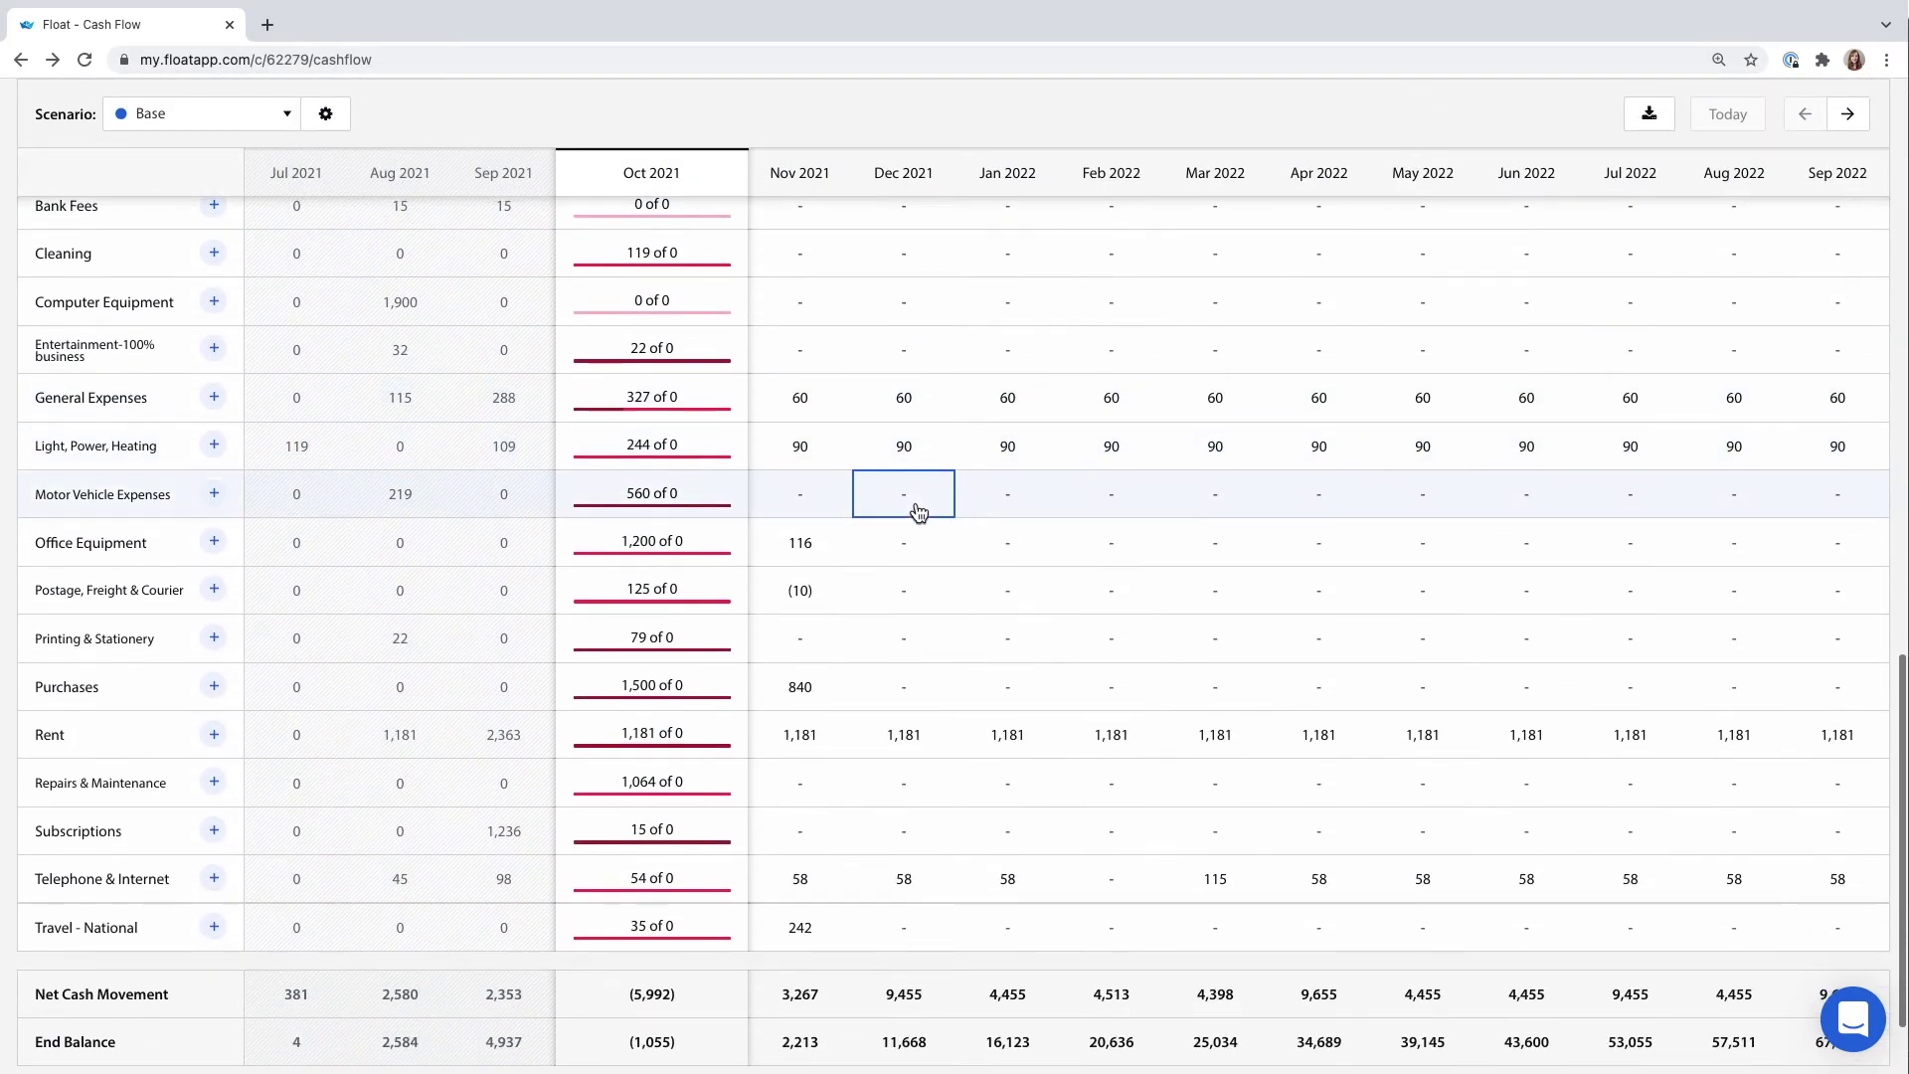
click(679, 733)
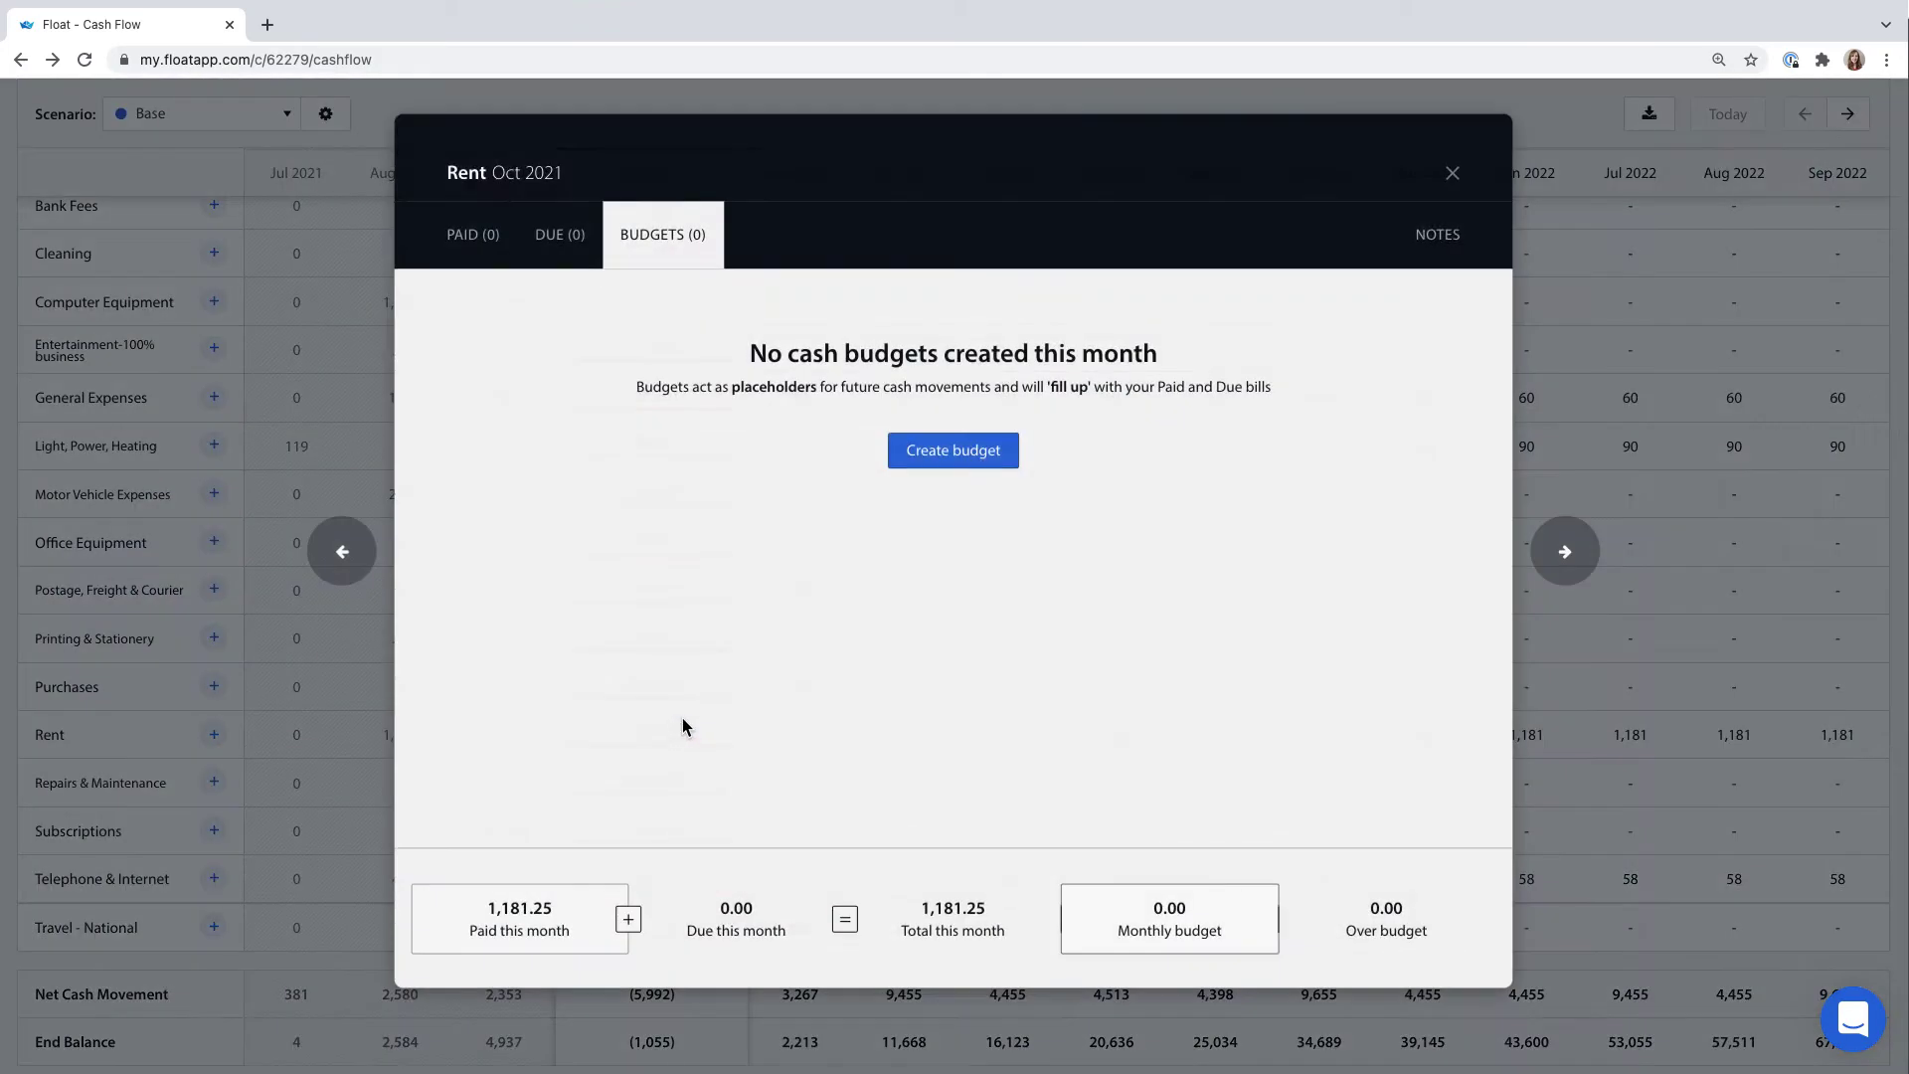
click(945, 445)
click(1358, 700)
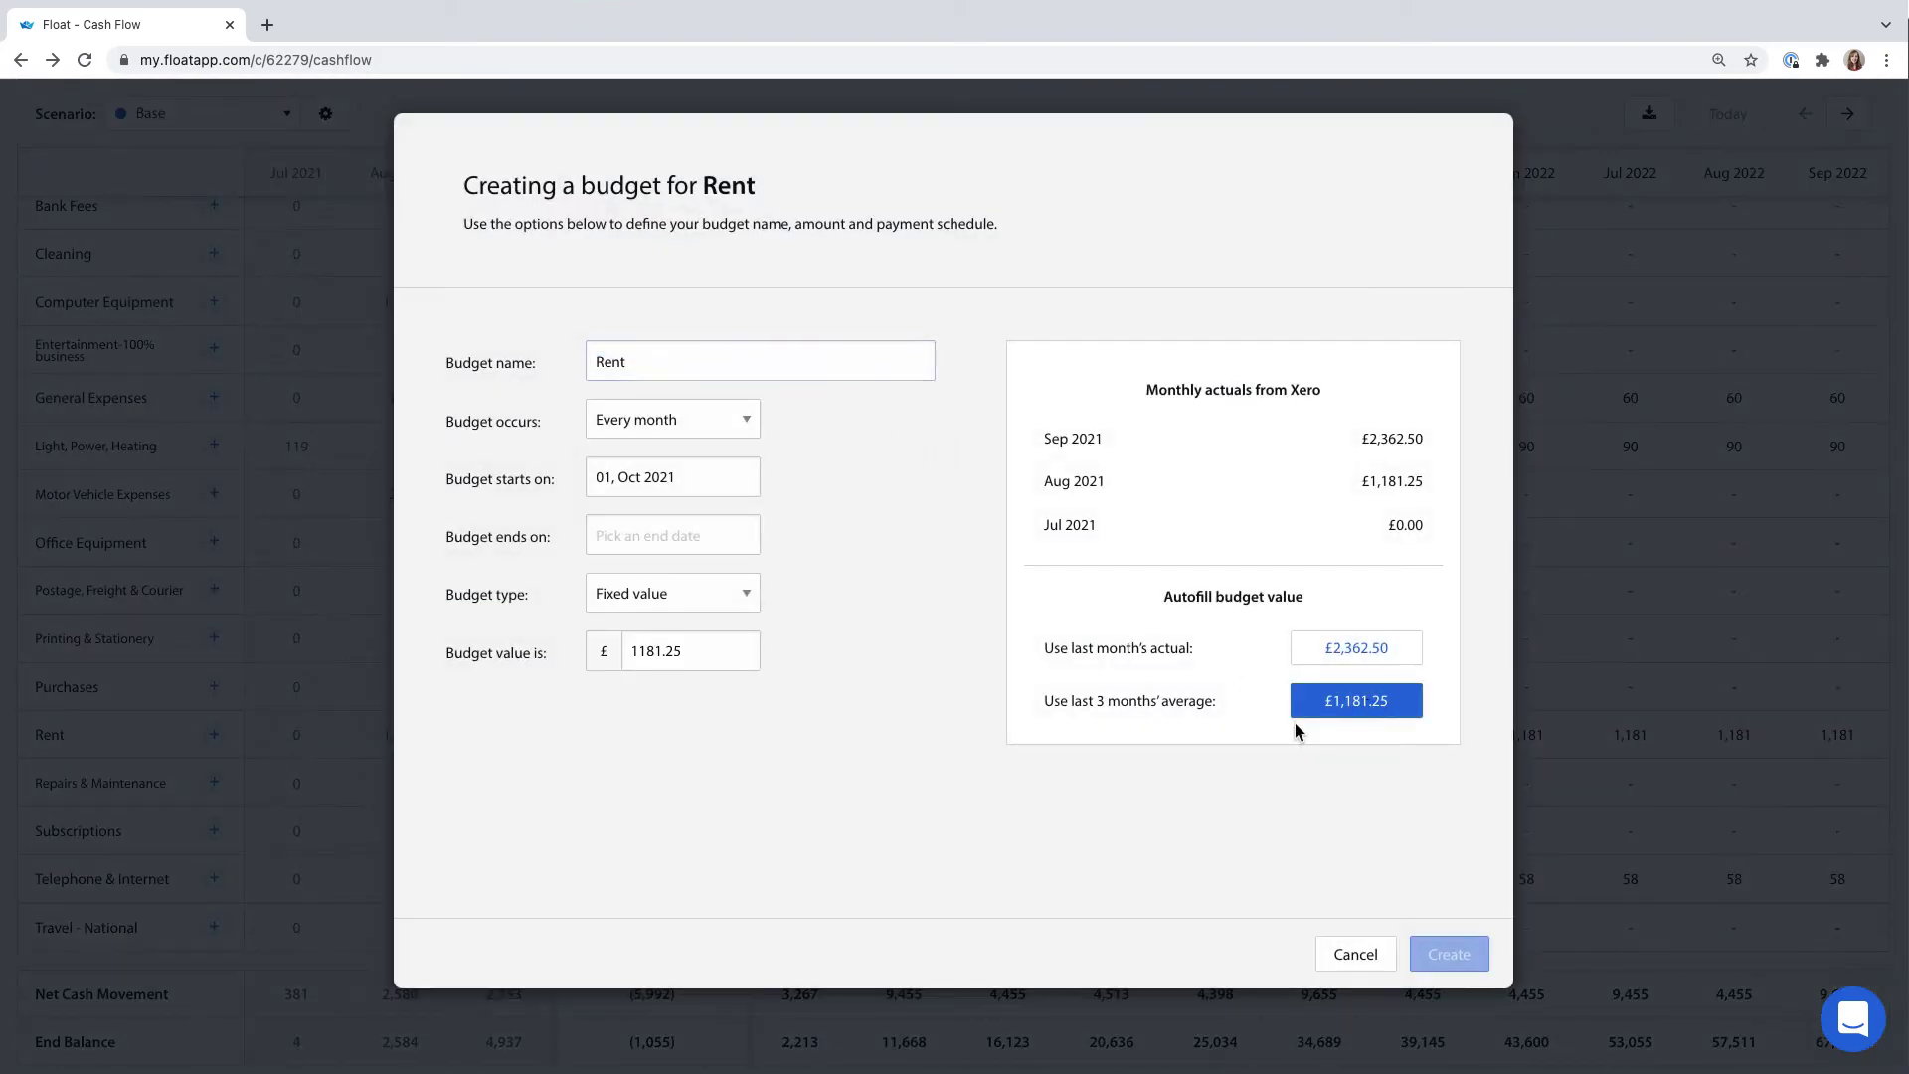
click(642, 485)
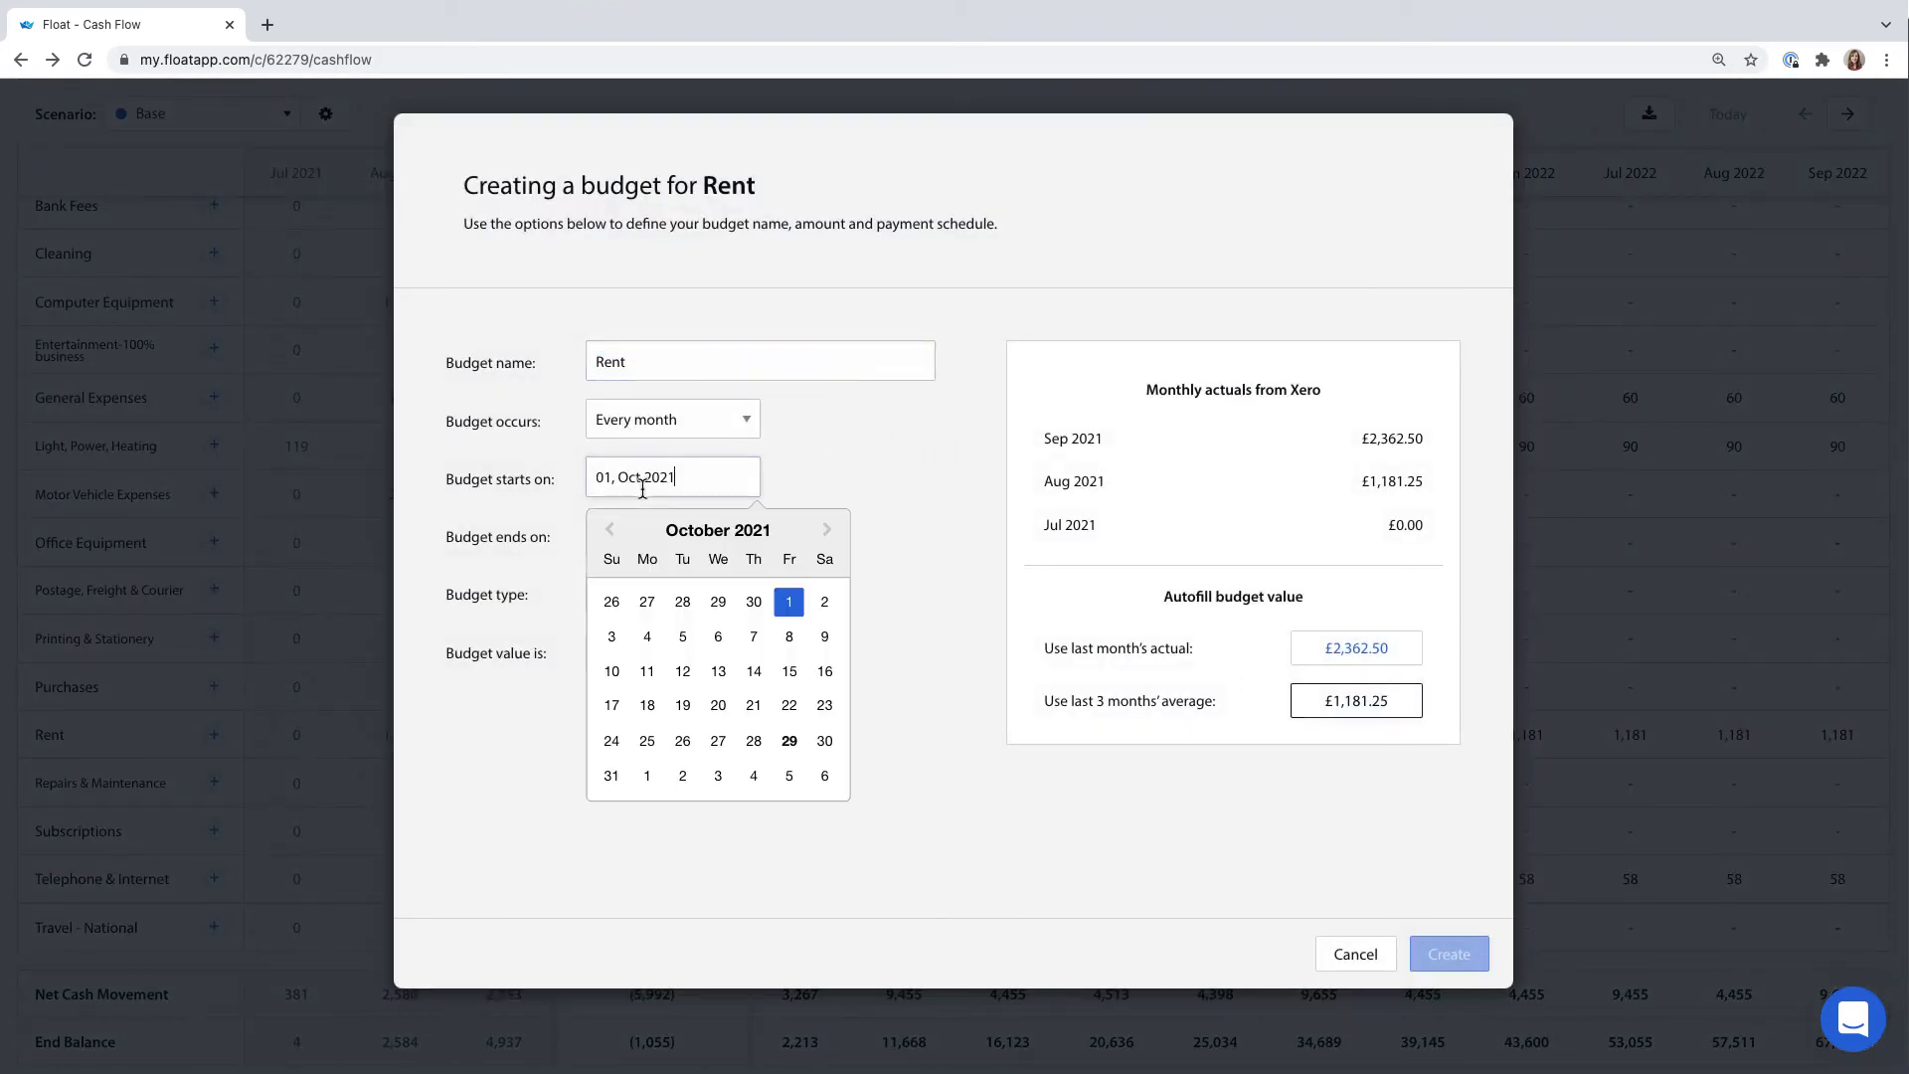
click(828, 530)
click(647, 601)
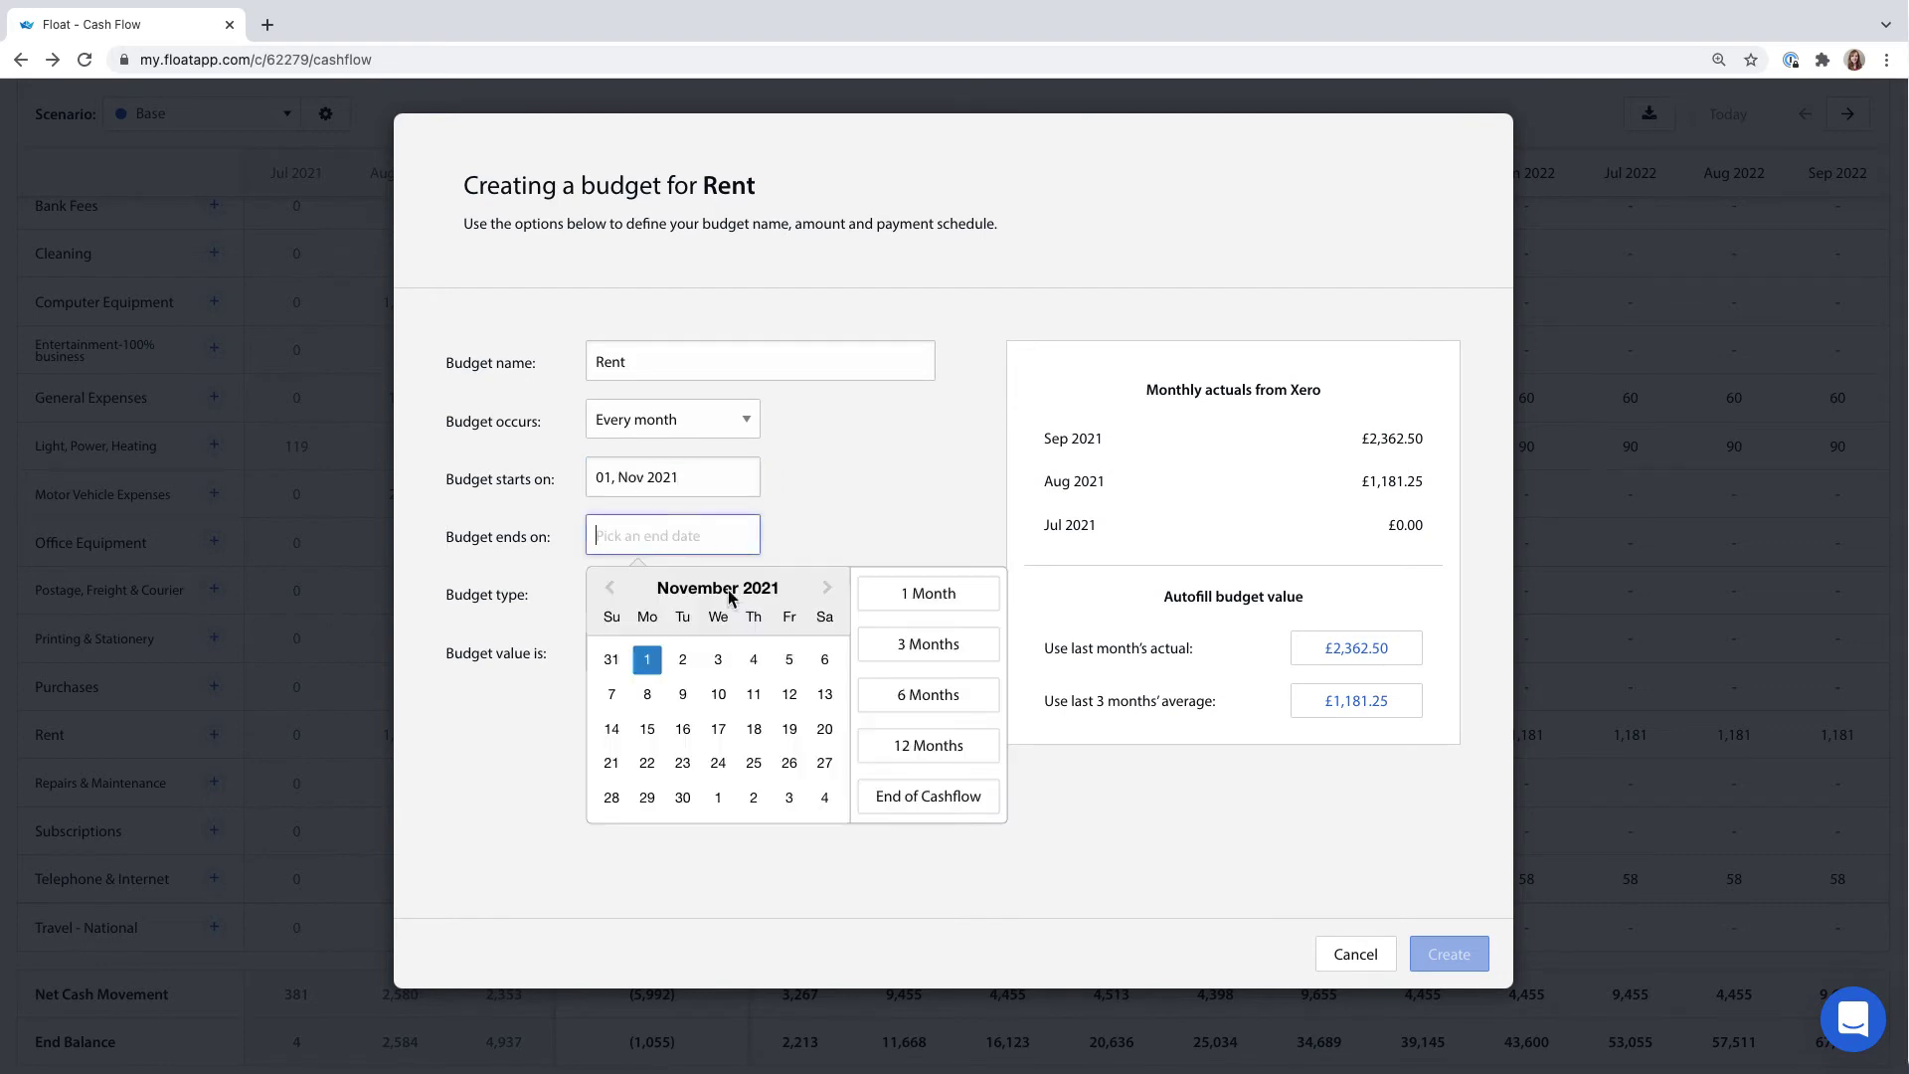
click(928, 796)
click(1455, 954)
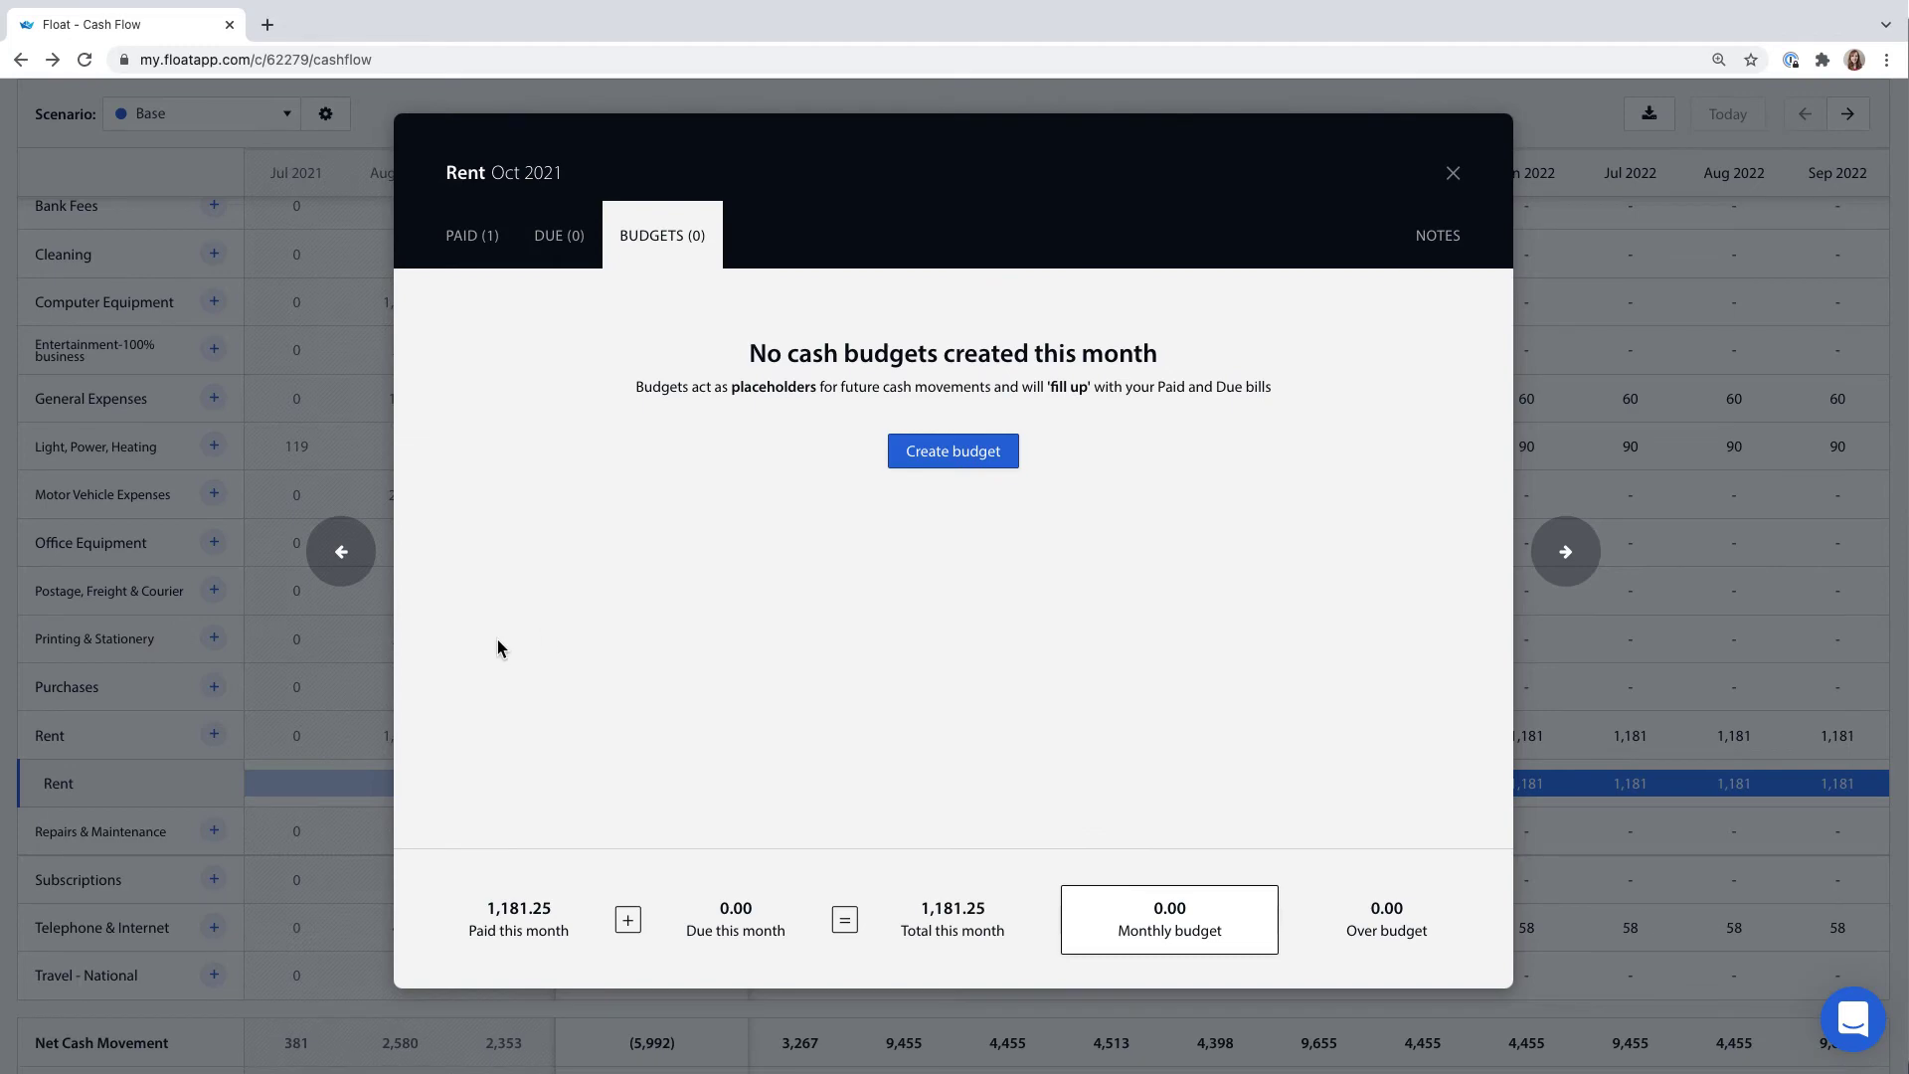
click(183, 737)
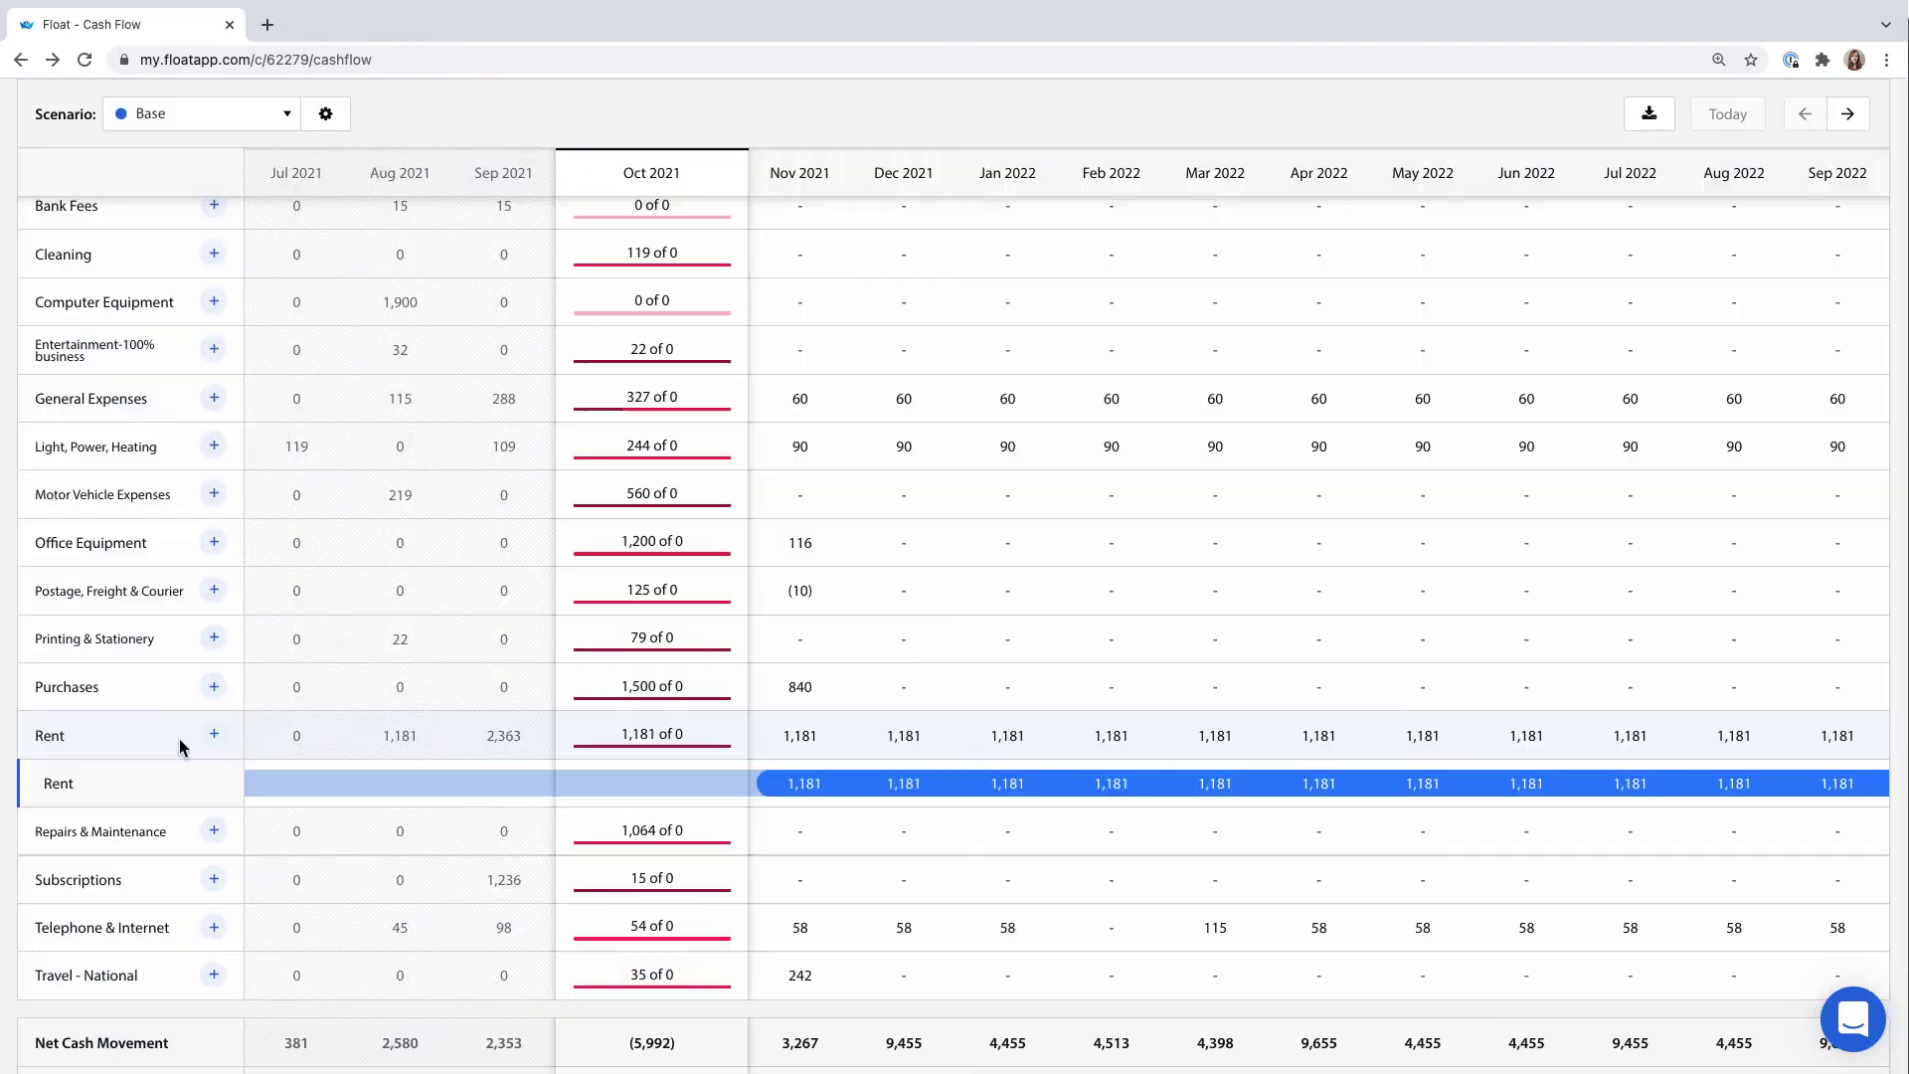
Step: Create a 2,000 monthly Advertising & Marketing budget from 17 Nov 2021 to end of cash flow
scroll(265, 734, up, 4)
scroll(265, 725, up, 2)
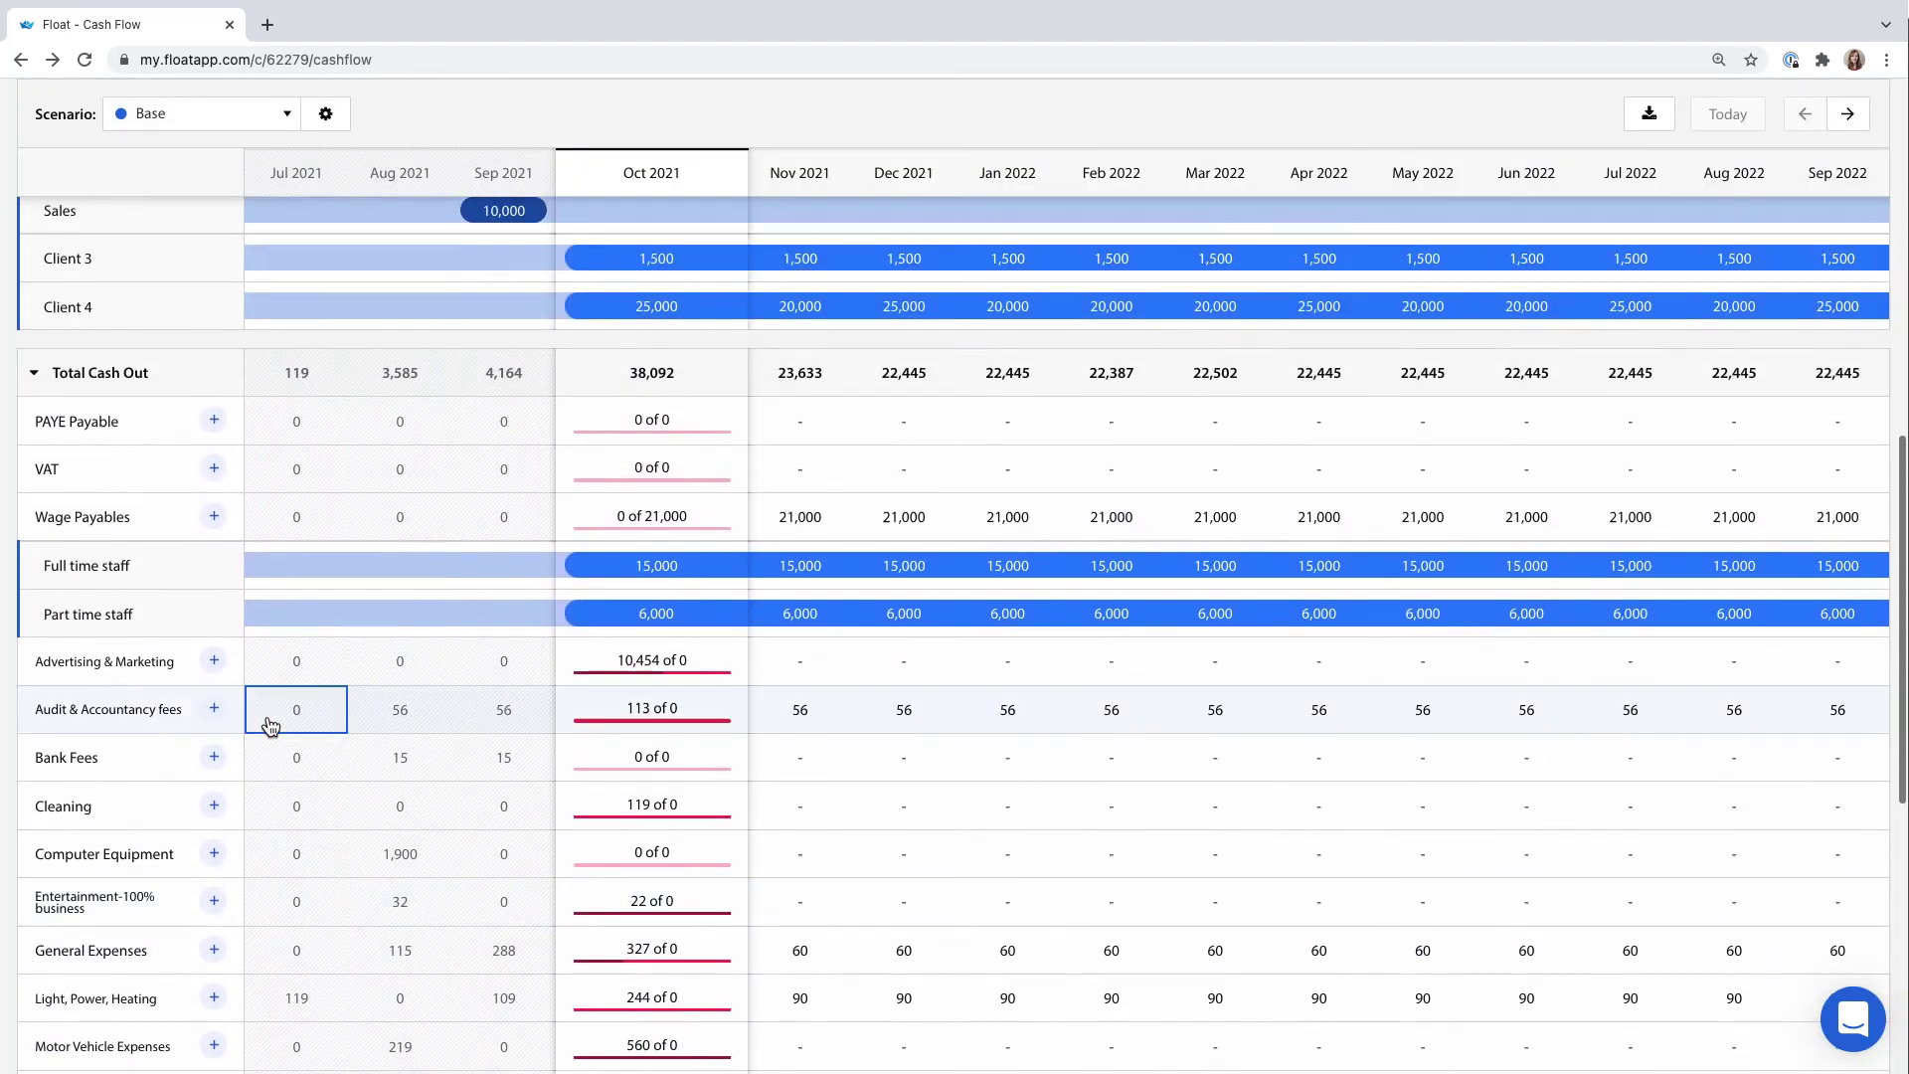
click(708, 676)
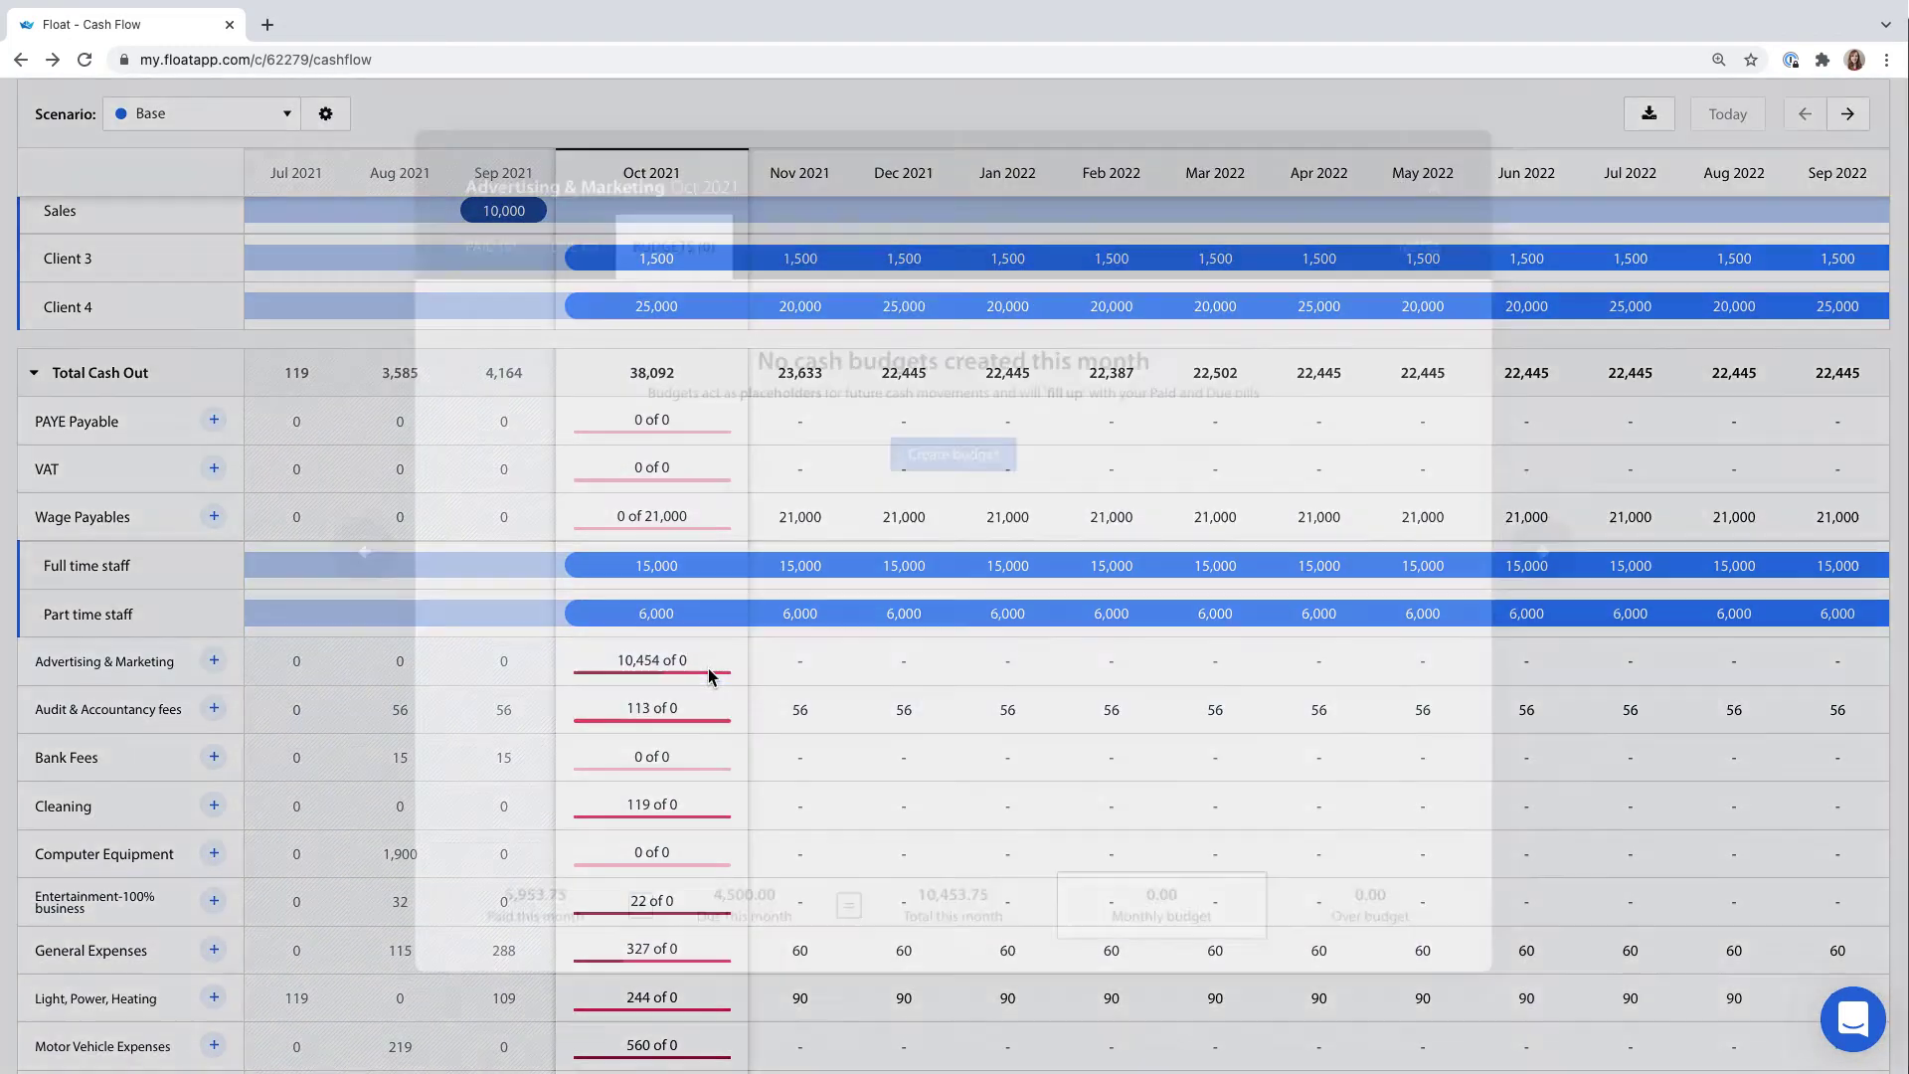
click(980, 451)
click(693, 646)
text(20)
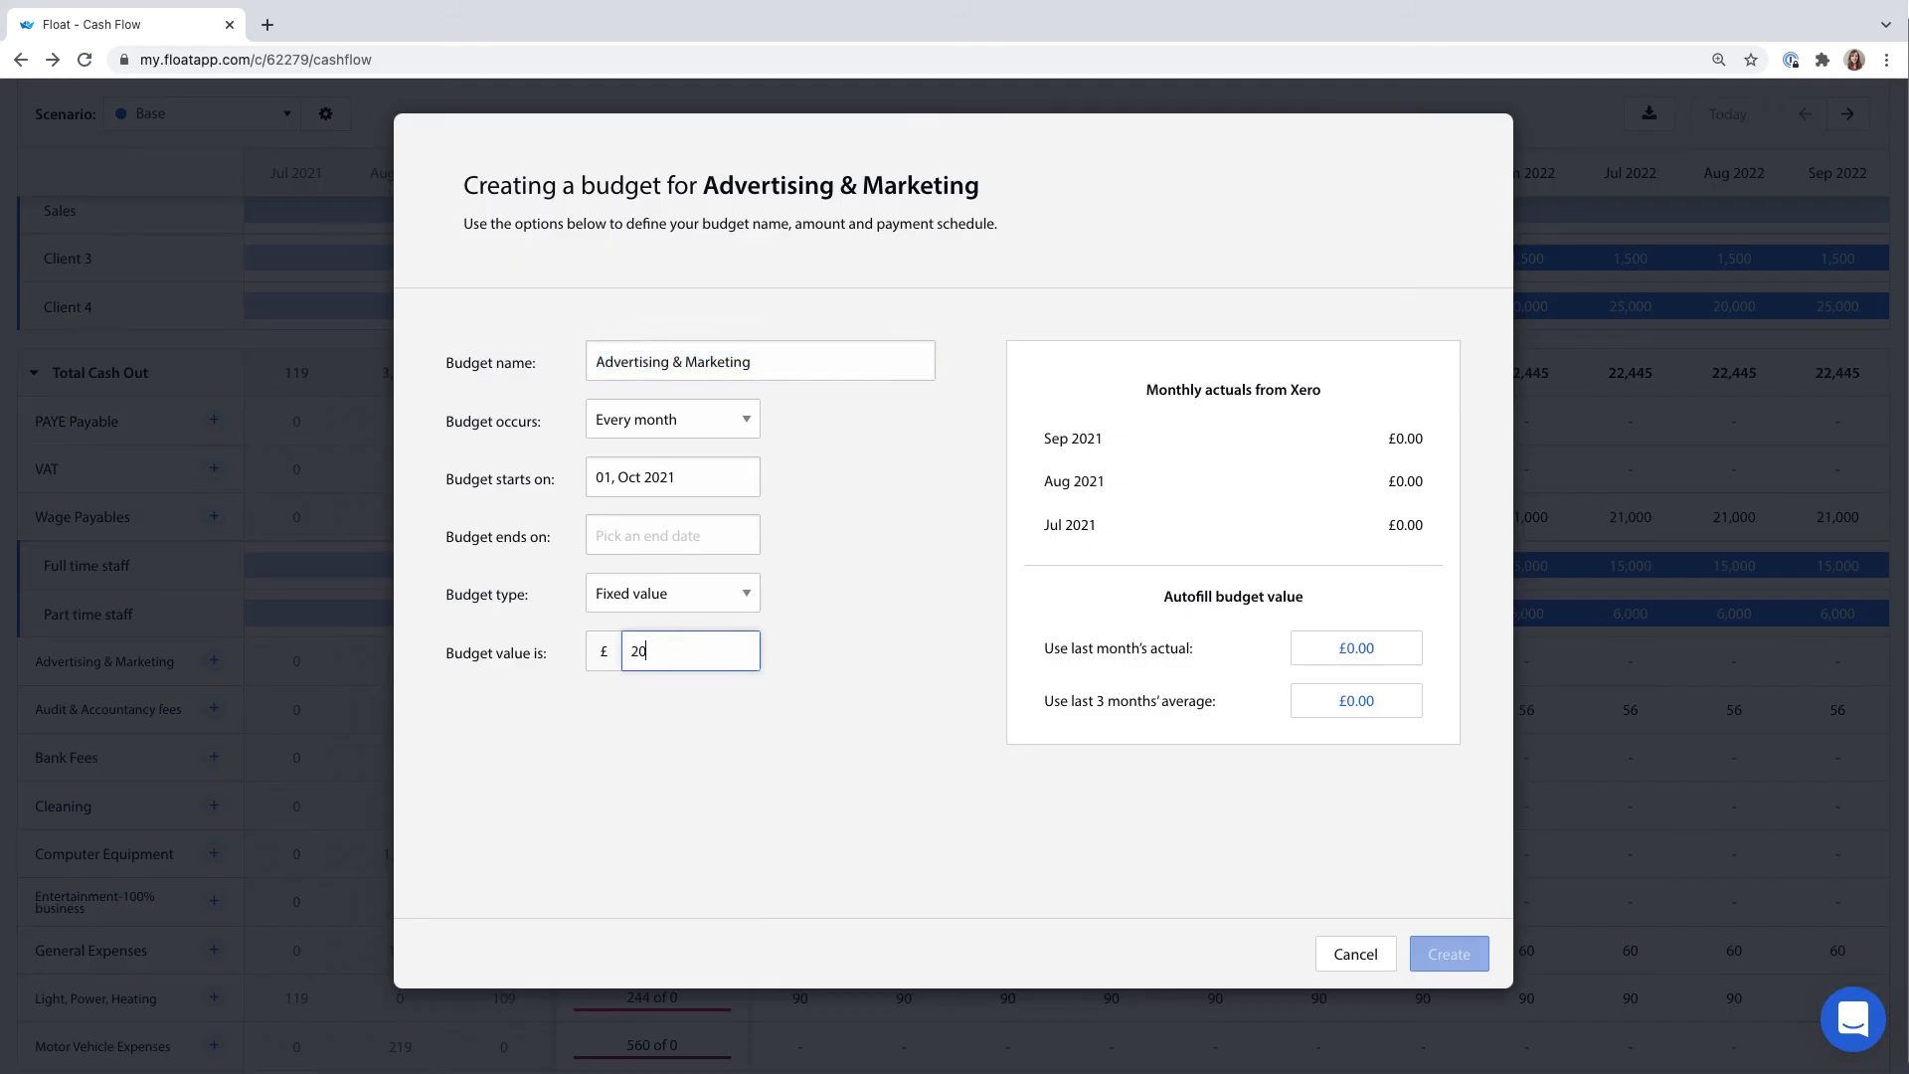
text(00)
click(696, 471)
click(827, 530)
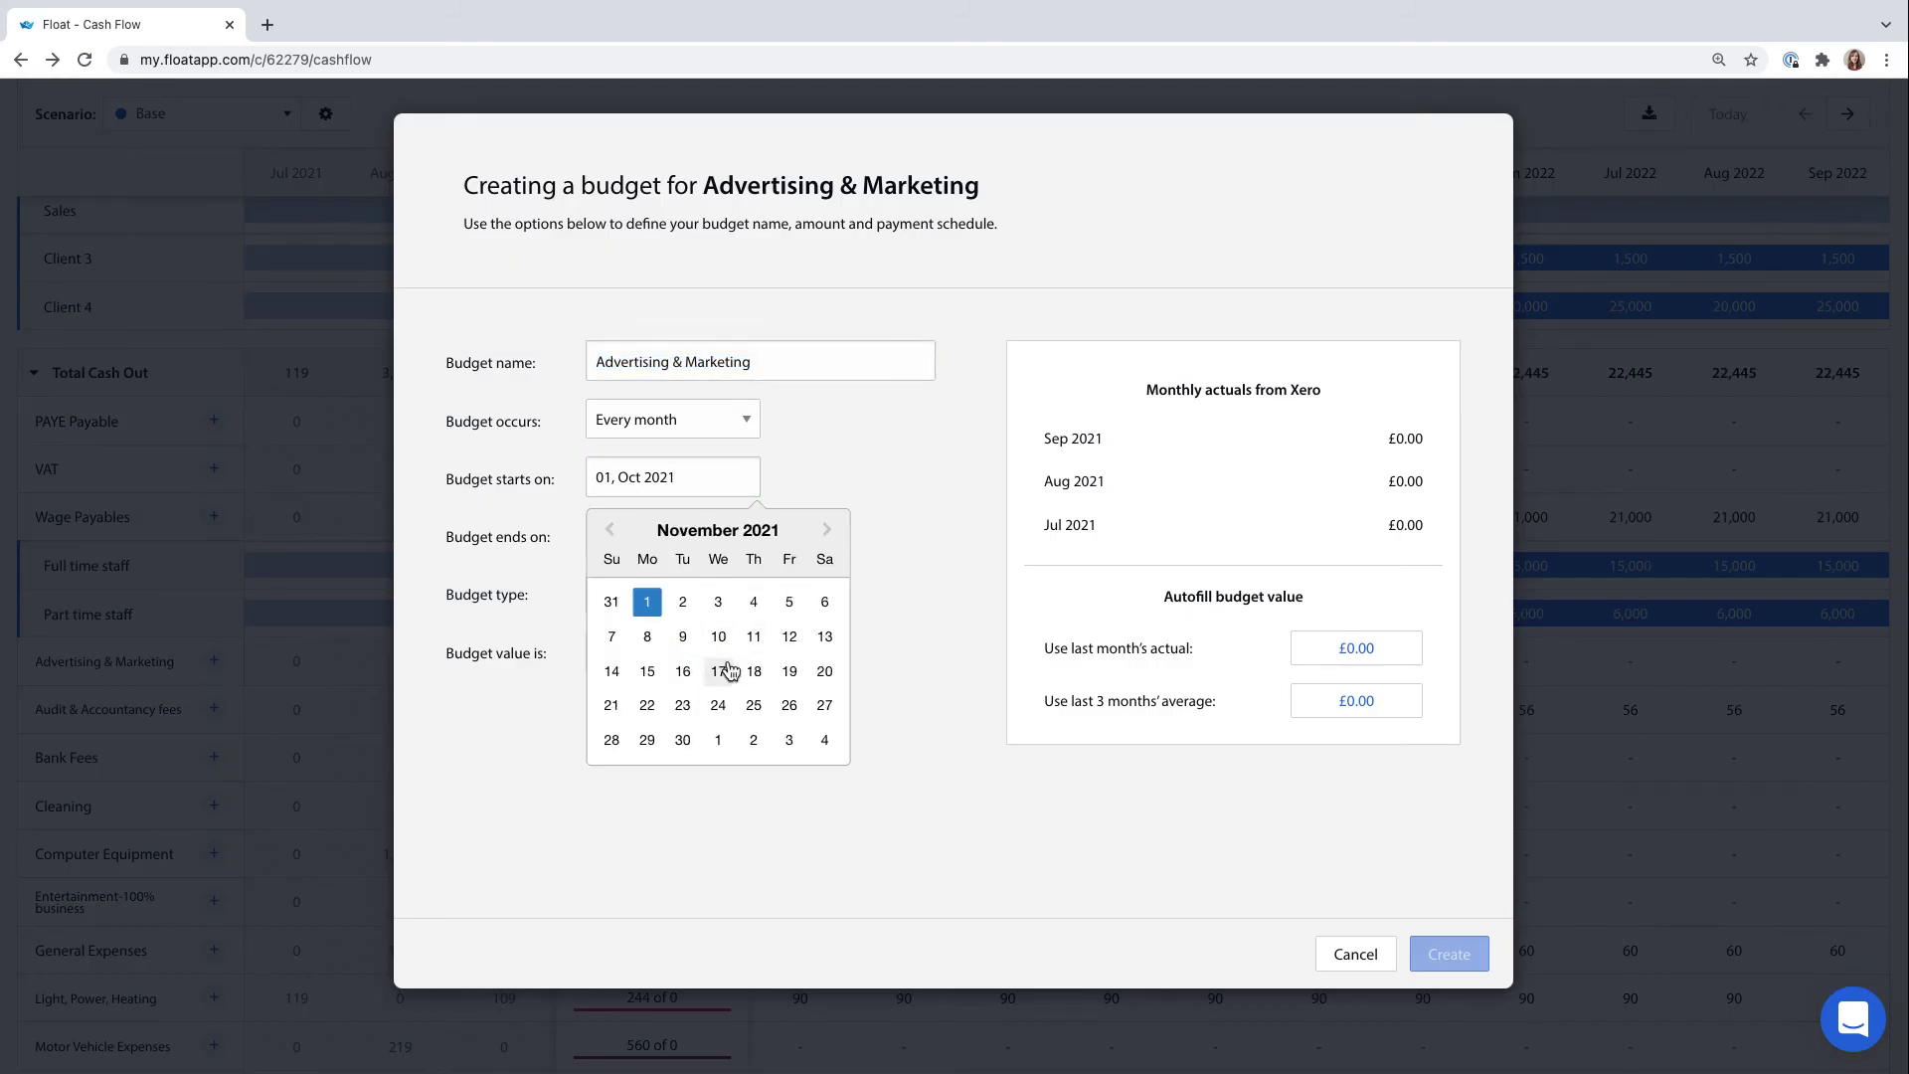
click(728, 669)
click(680, 527)
click(963, 805)
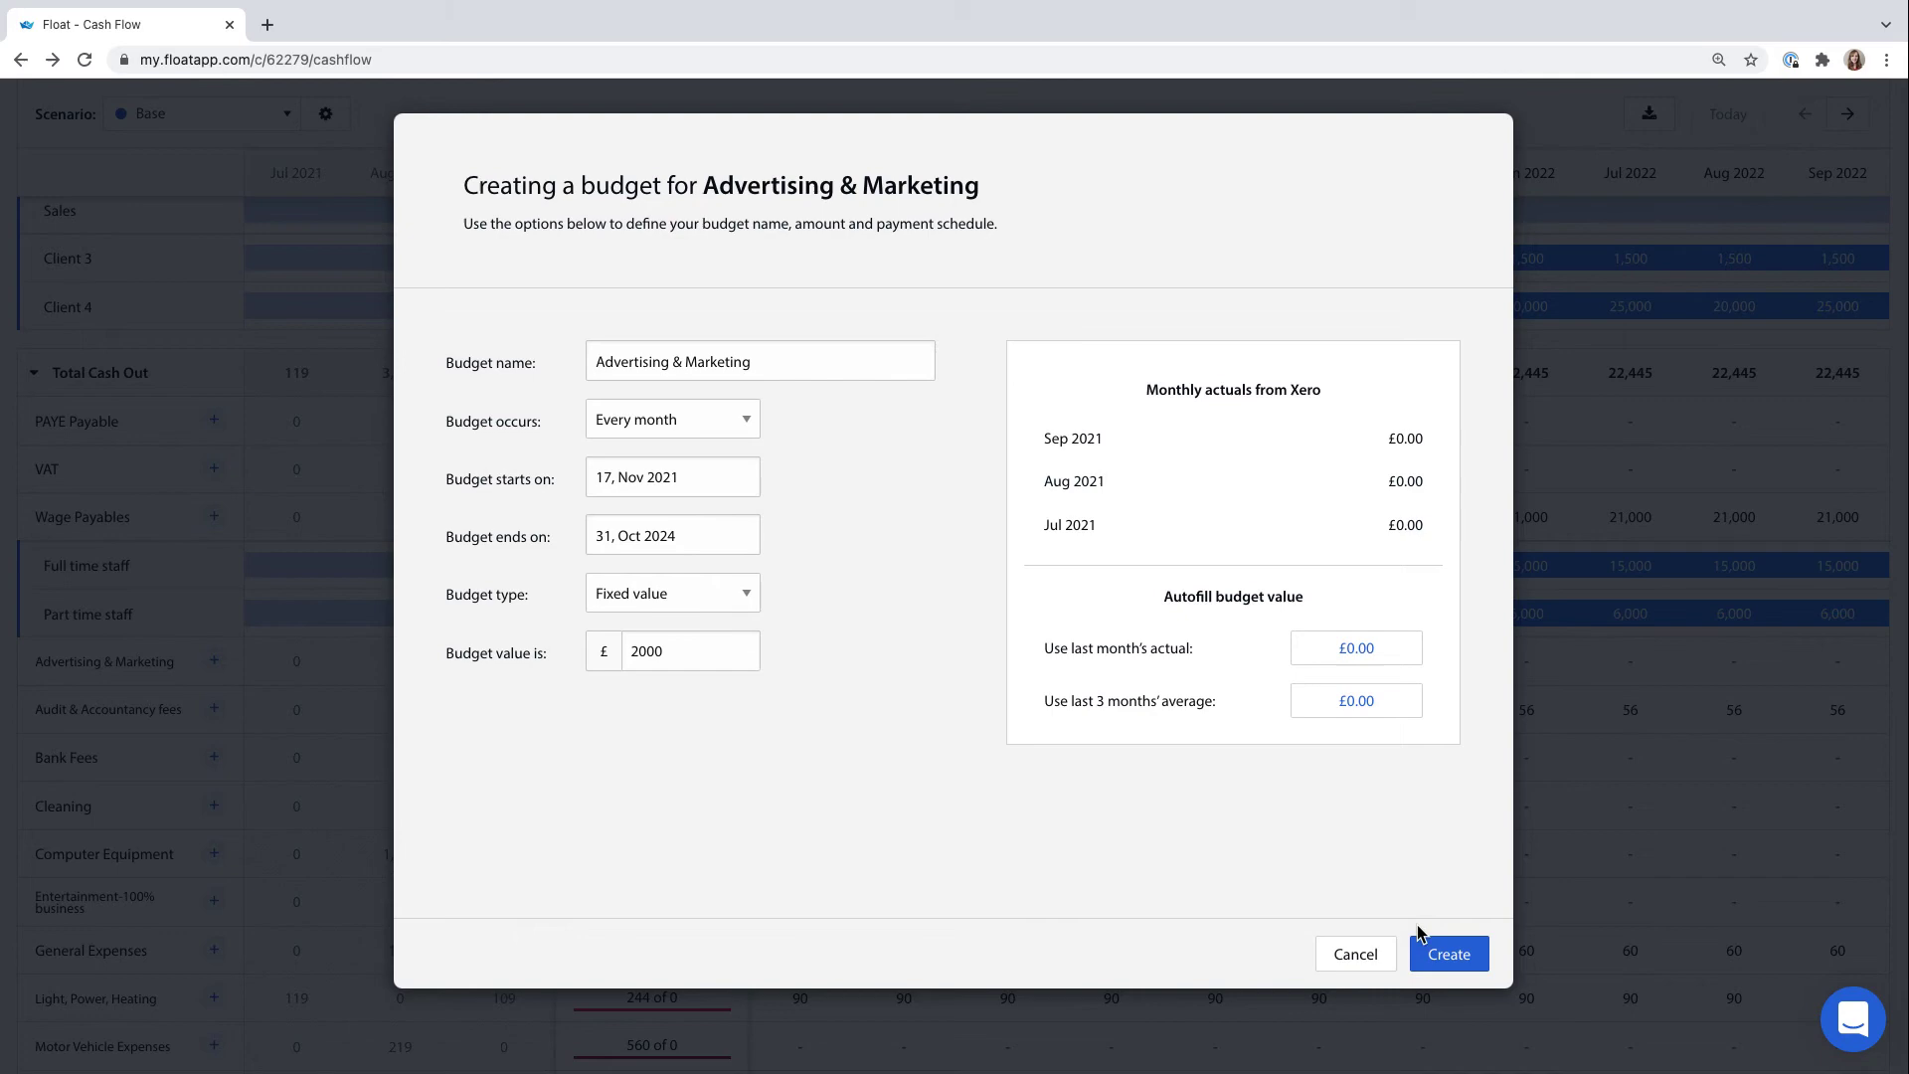
click(1444, 954)
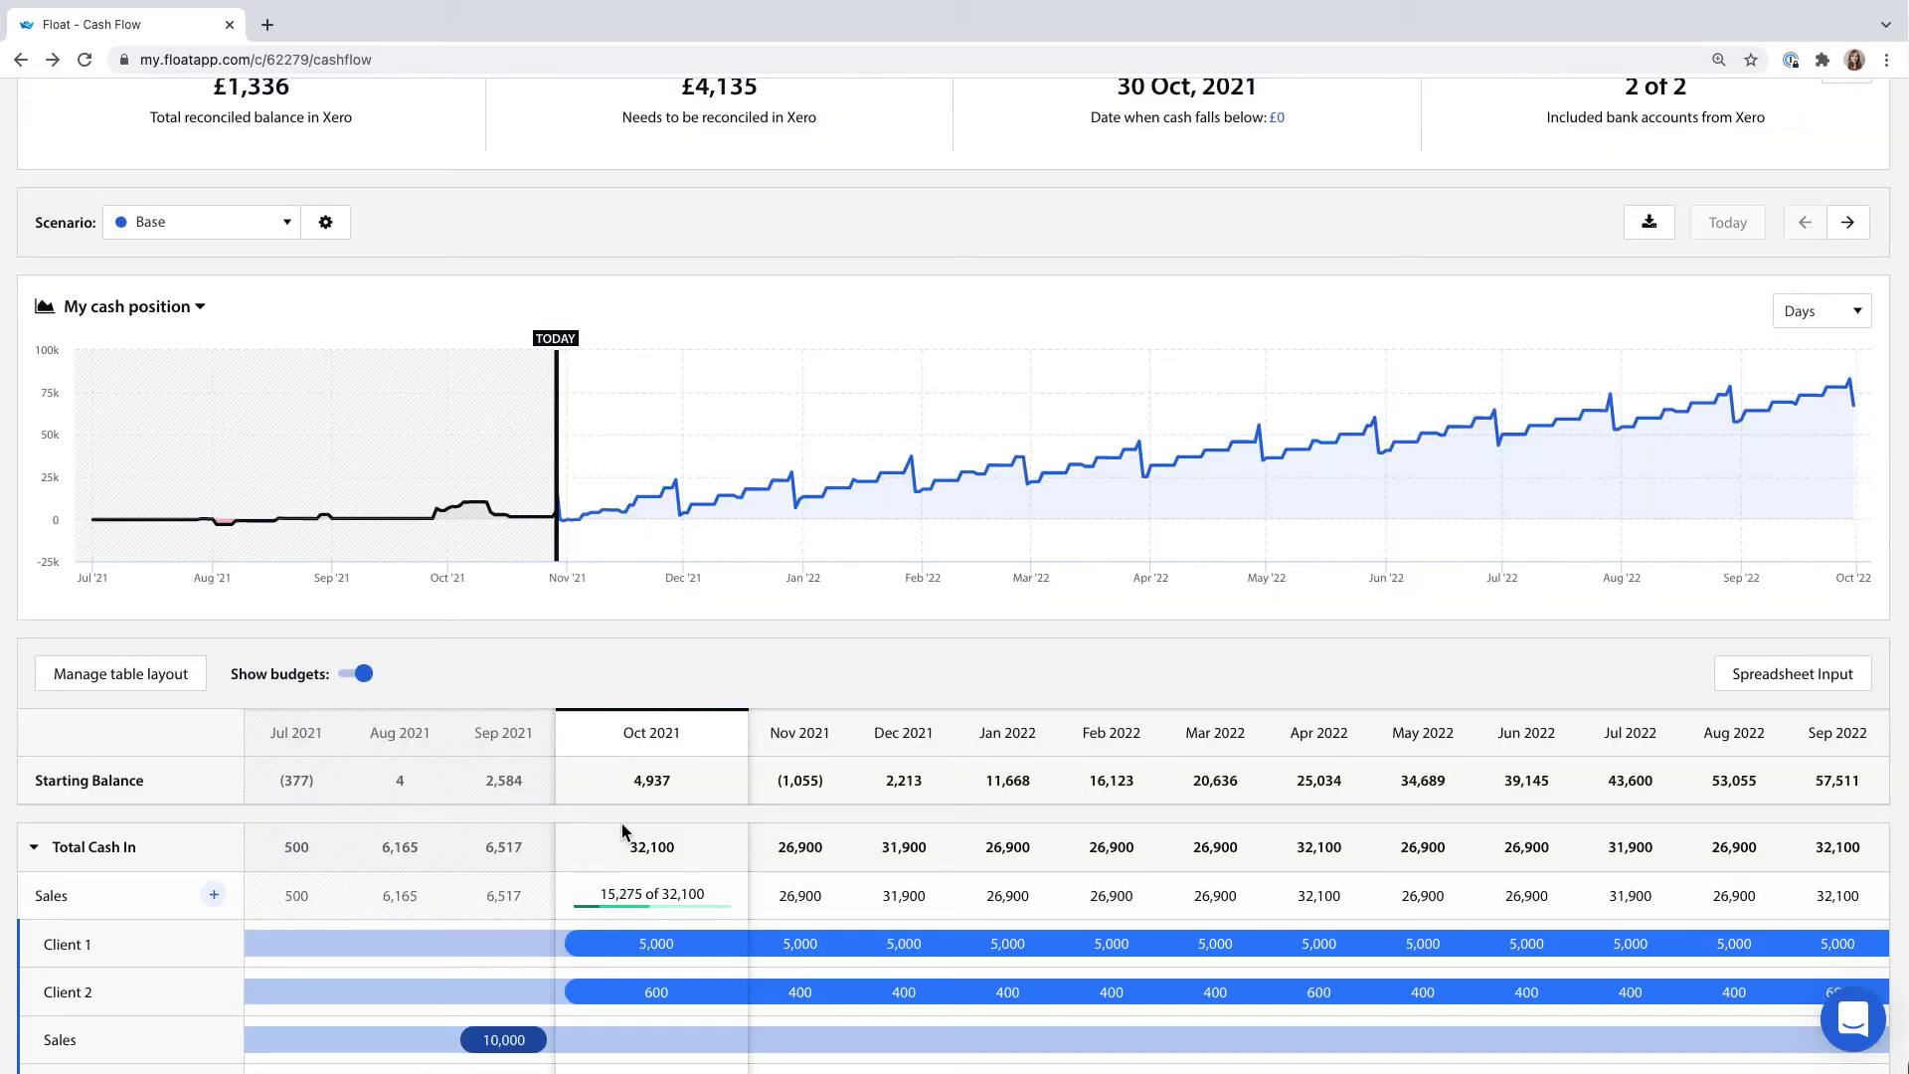
Step: Review October 2021's Sales budgets and due invoices
click(652, 895)
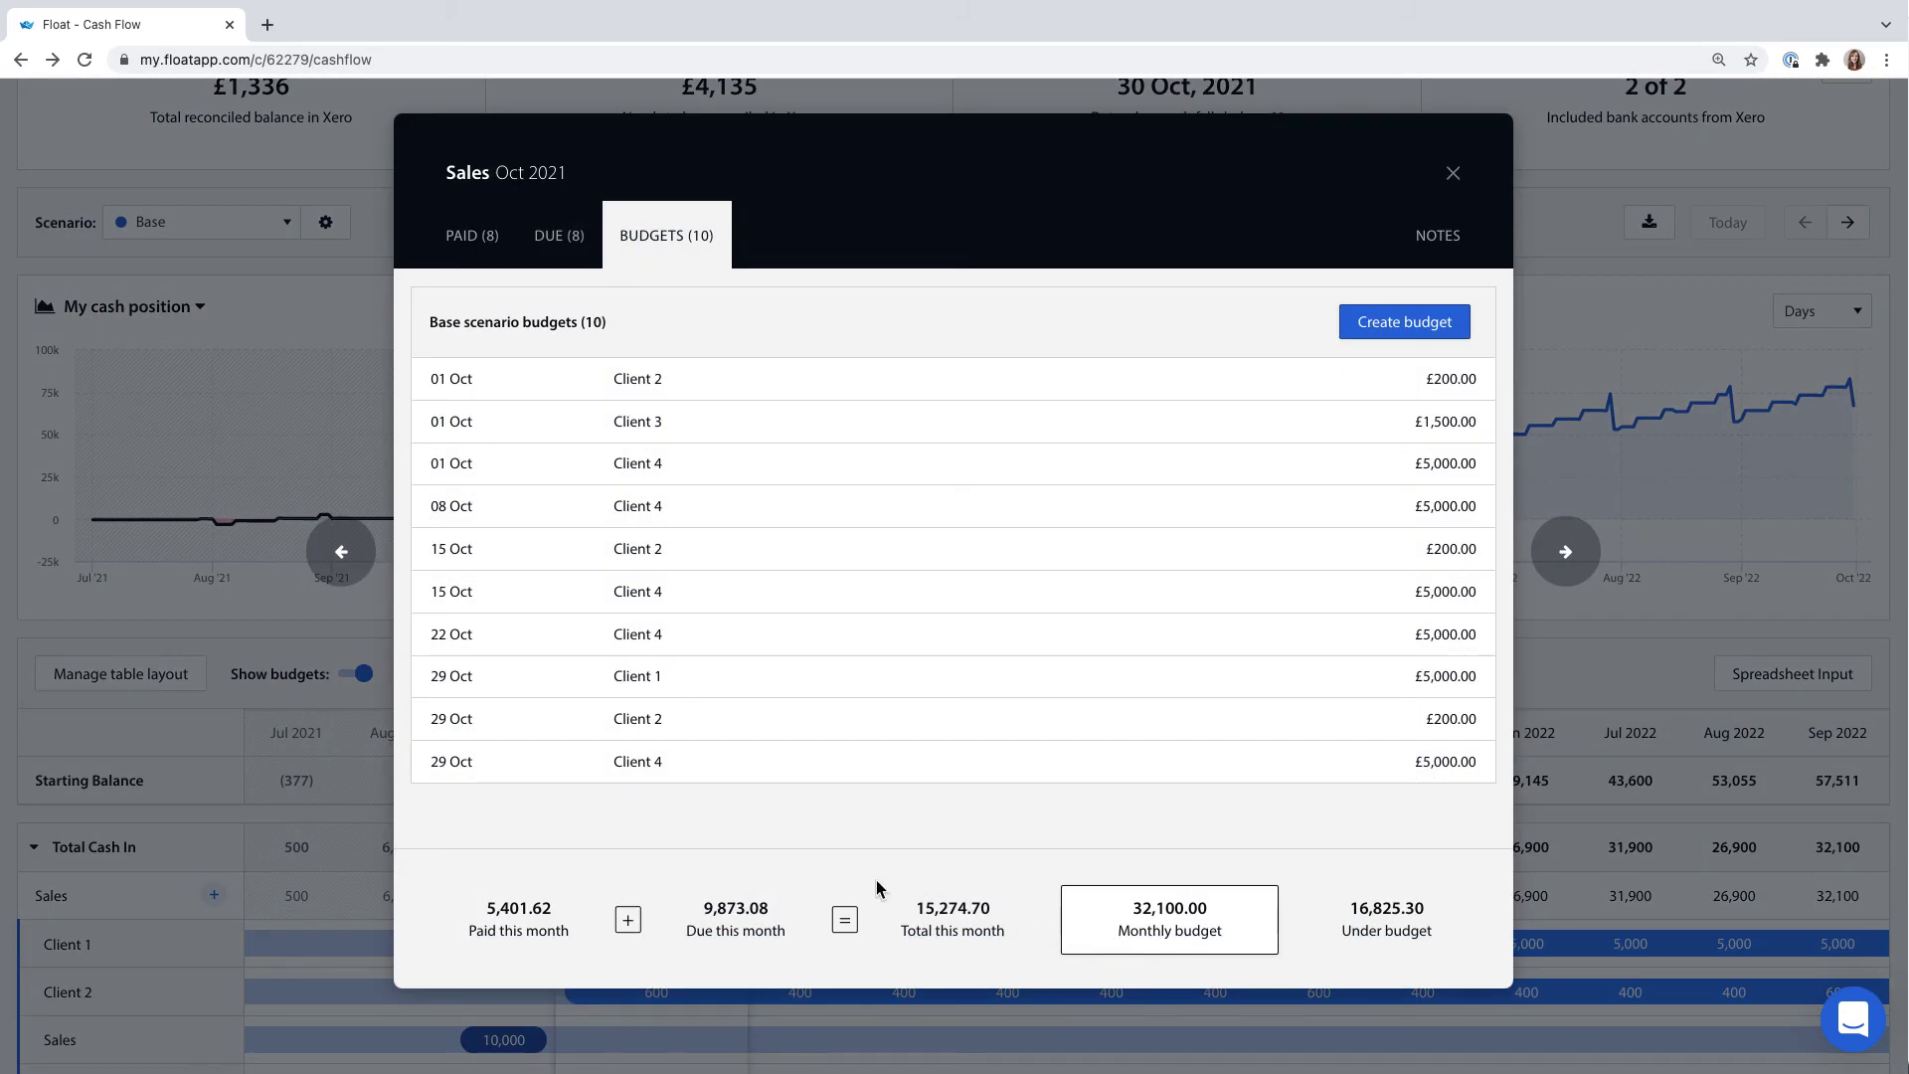
click(565, 246)
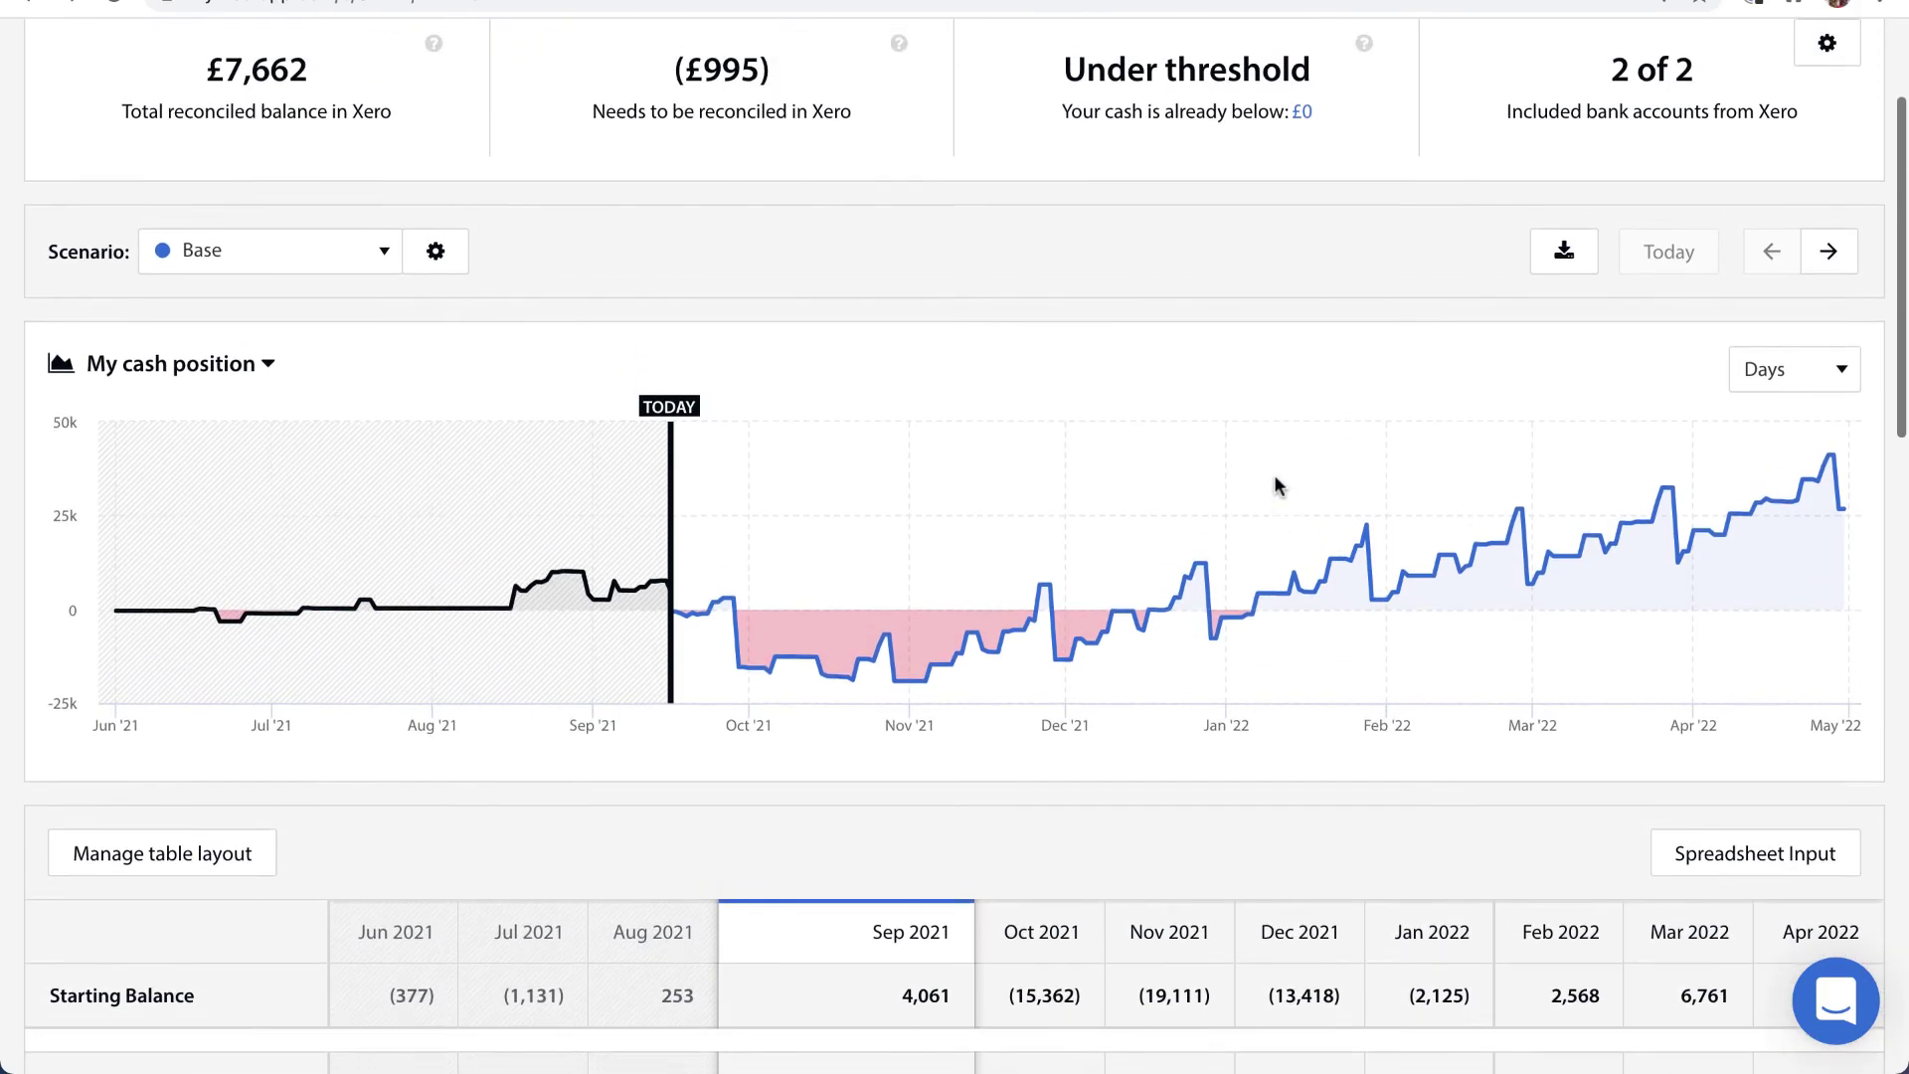
scroll(1276, 484, up, 1)
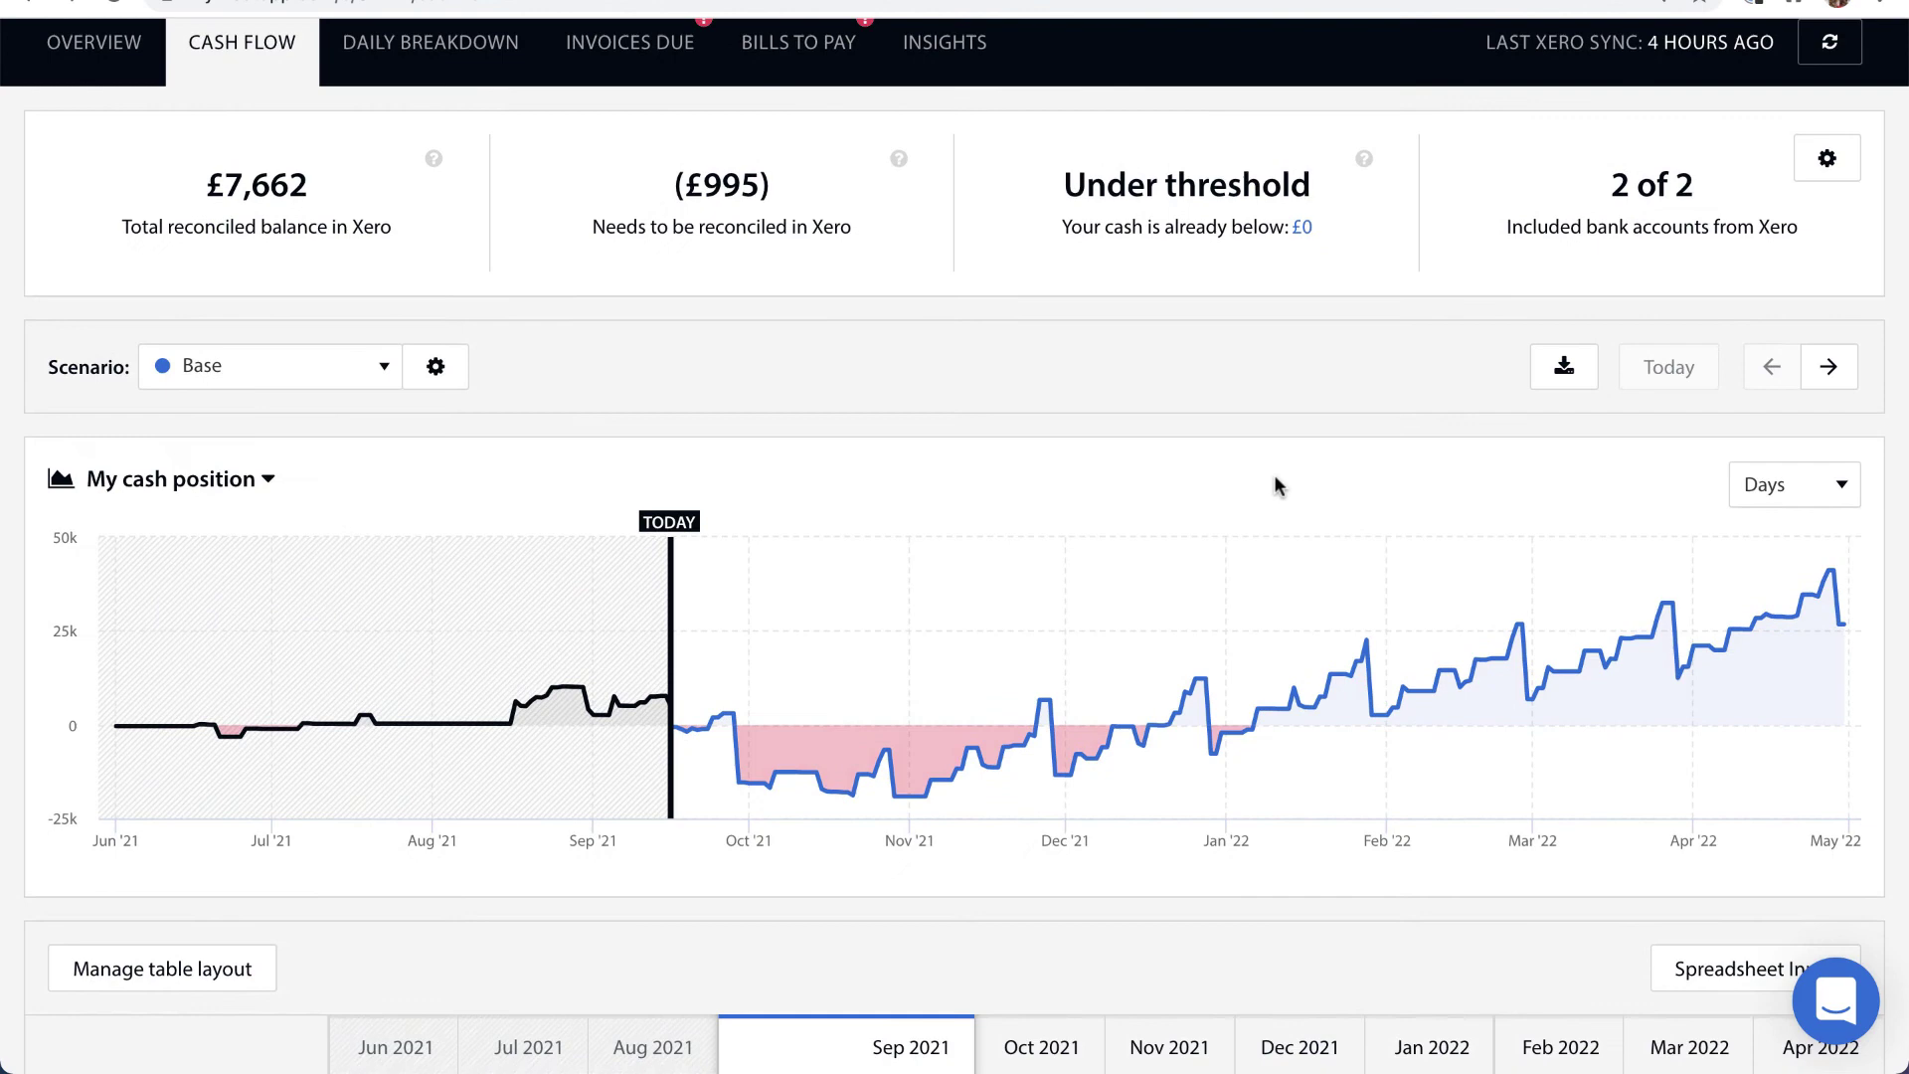
scroll(1276, 485, down, 1)
scroll(1275, 479, up, 1)
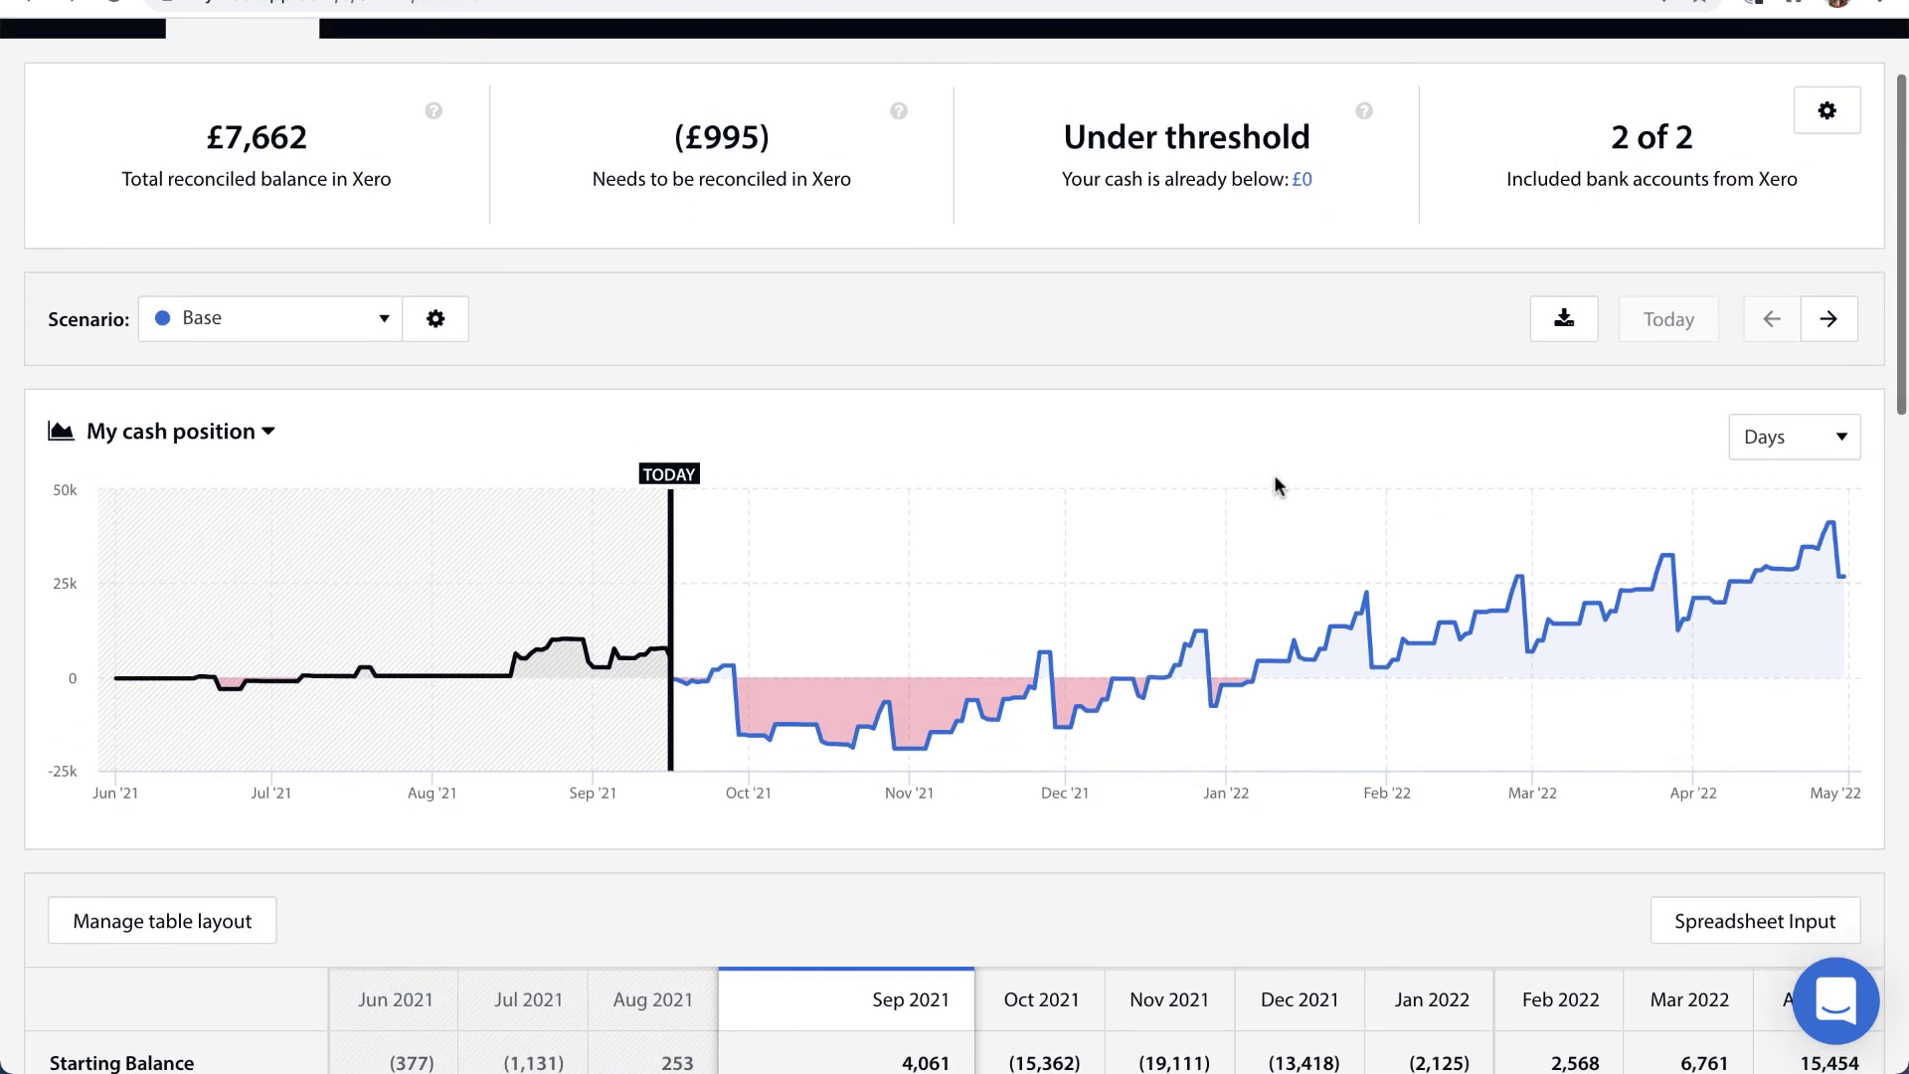
scroll(1276, 480, down, 1)
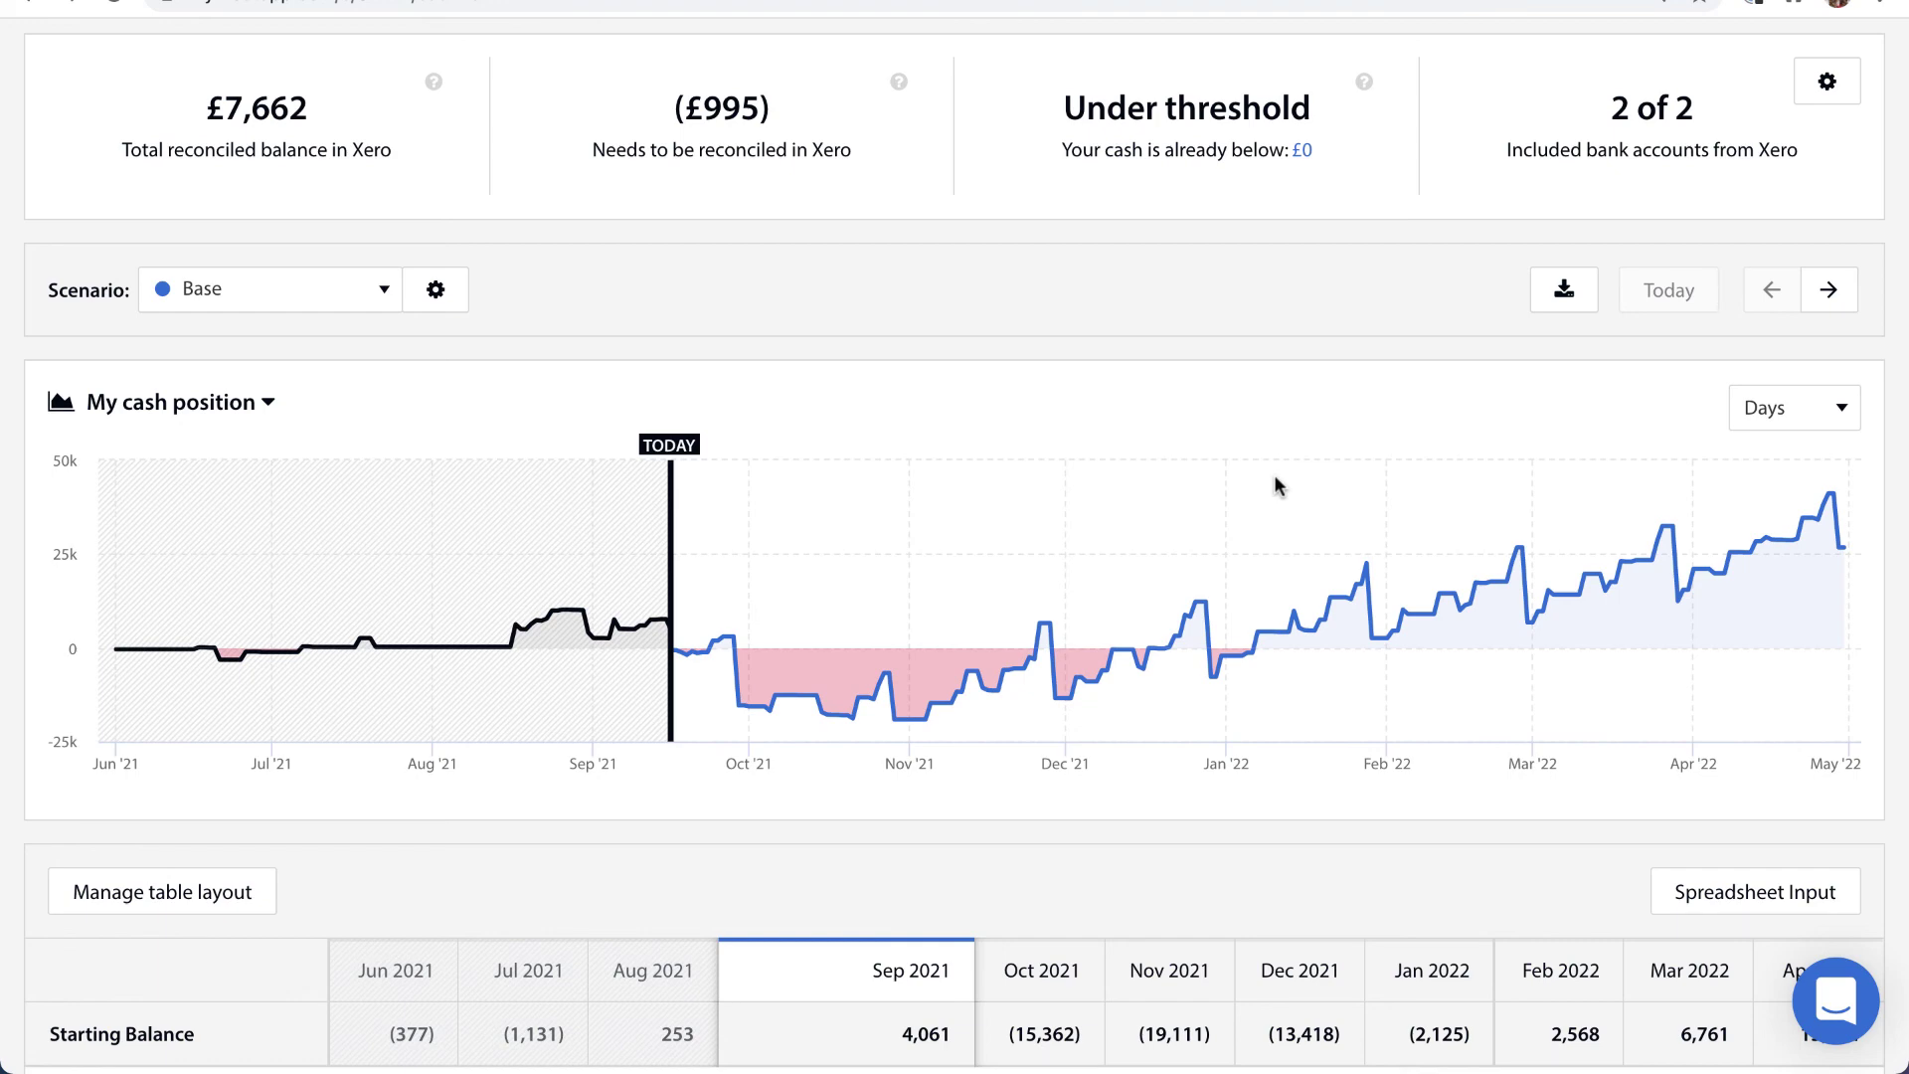
scroll(1273, 474, down, 2)
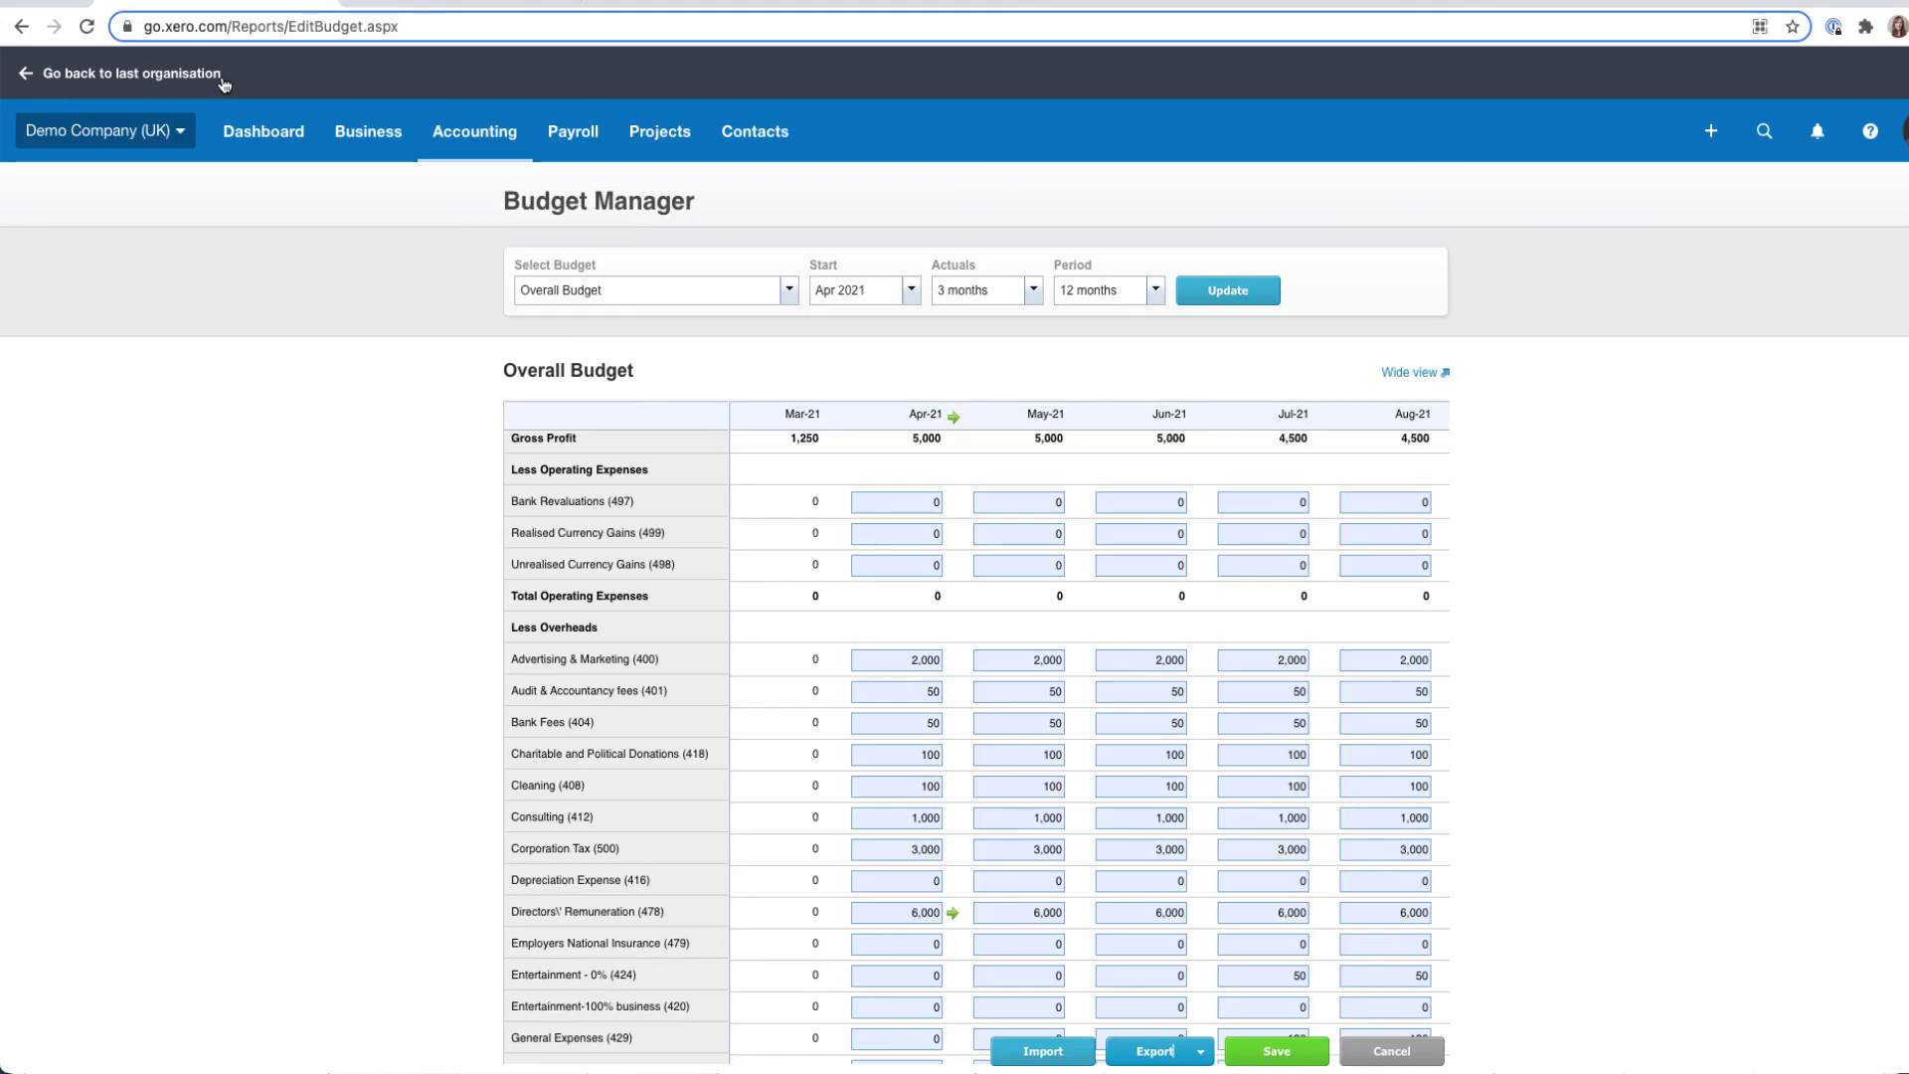
Step: Export Xero's Overall Budget to a spreadsheet and select the Sep-2021 to Mar-2022 figures
click(1199, 1051)
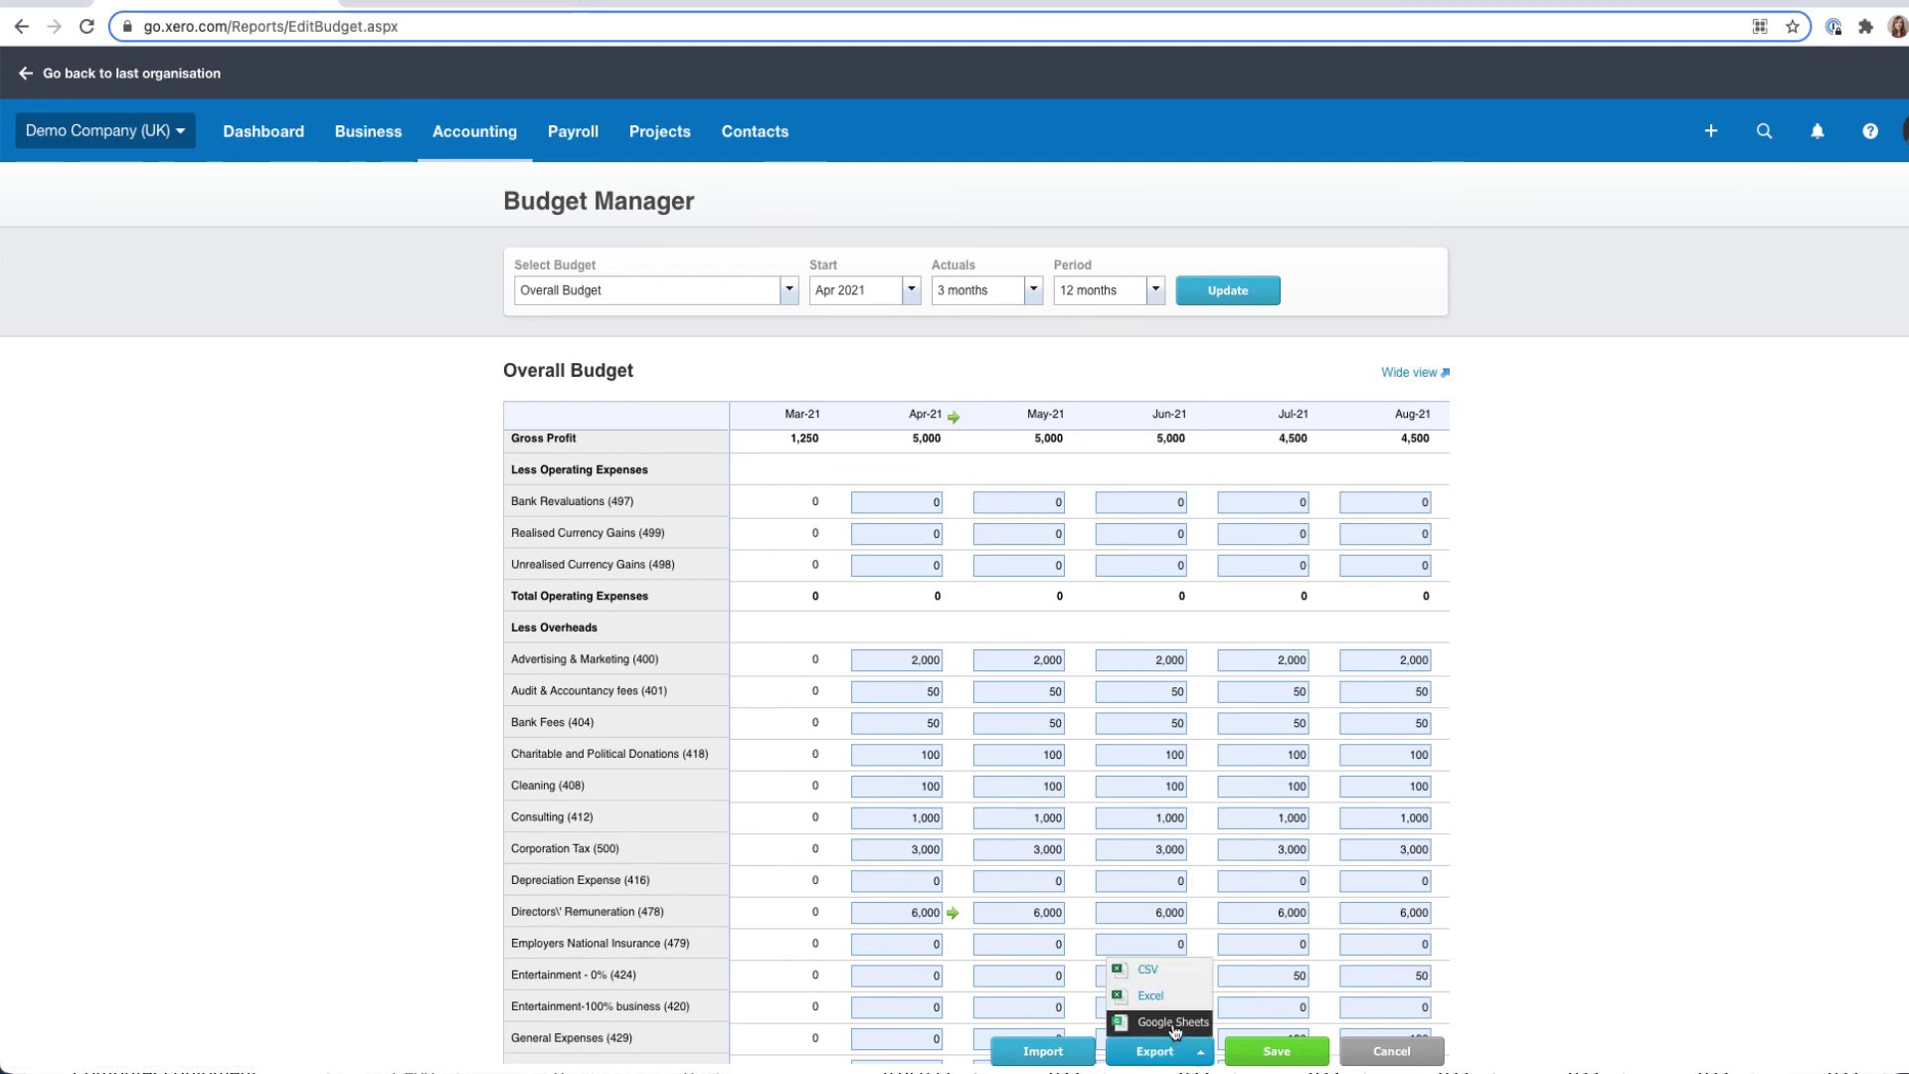
click(1154, 971)
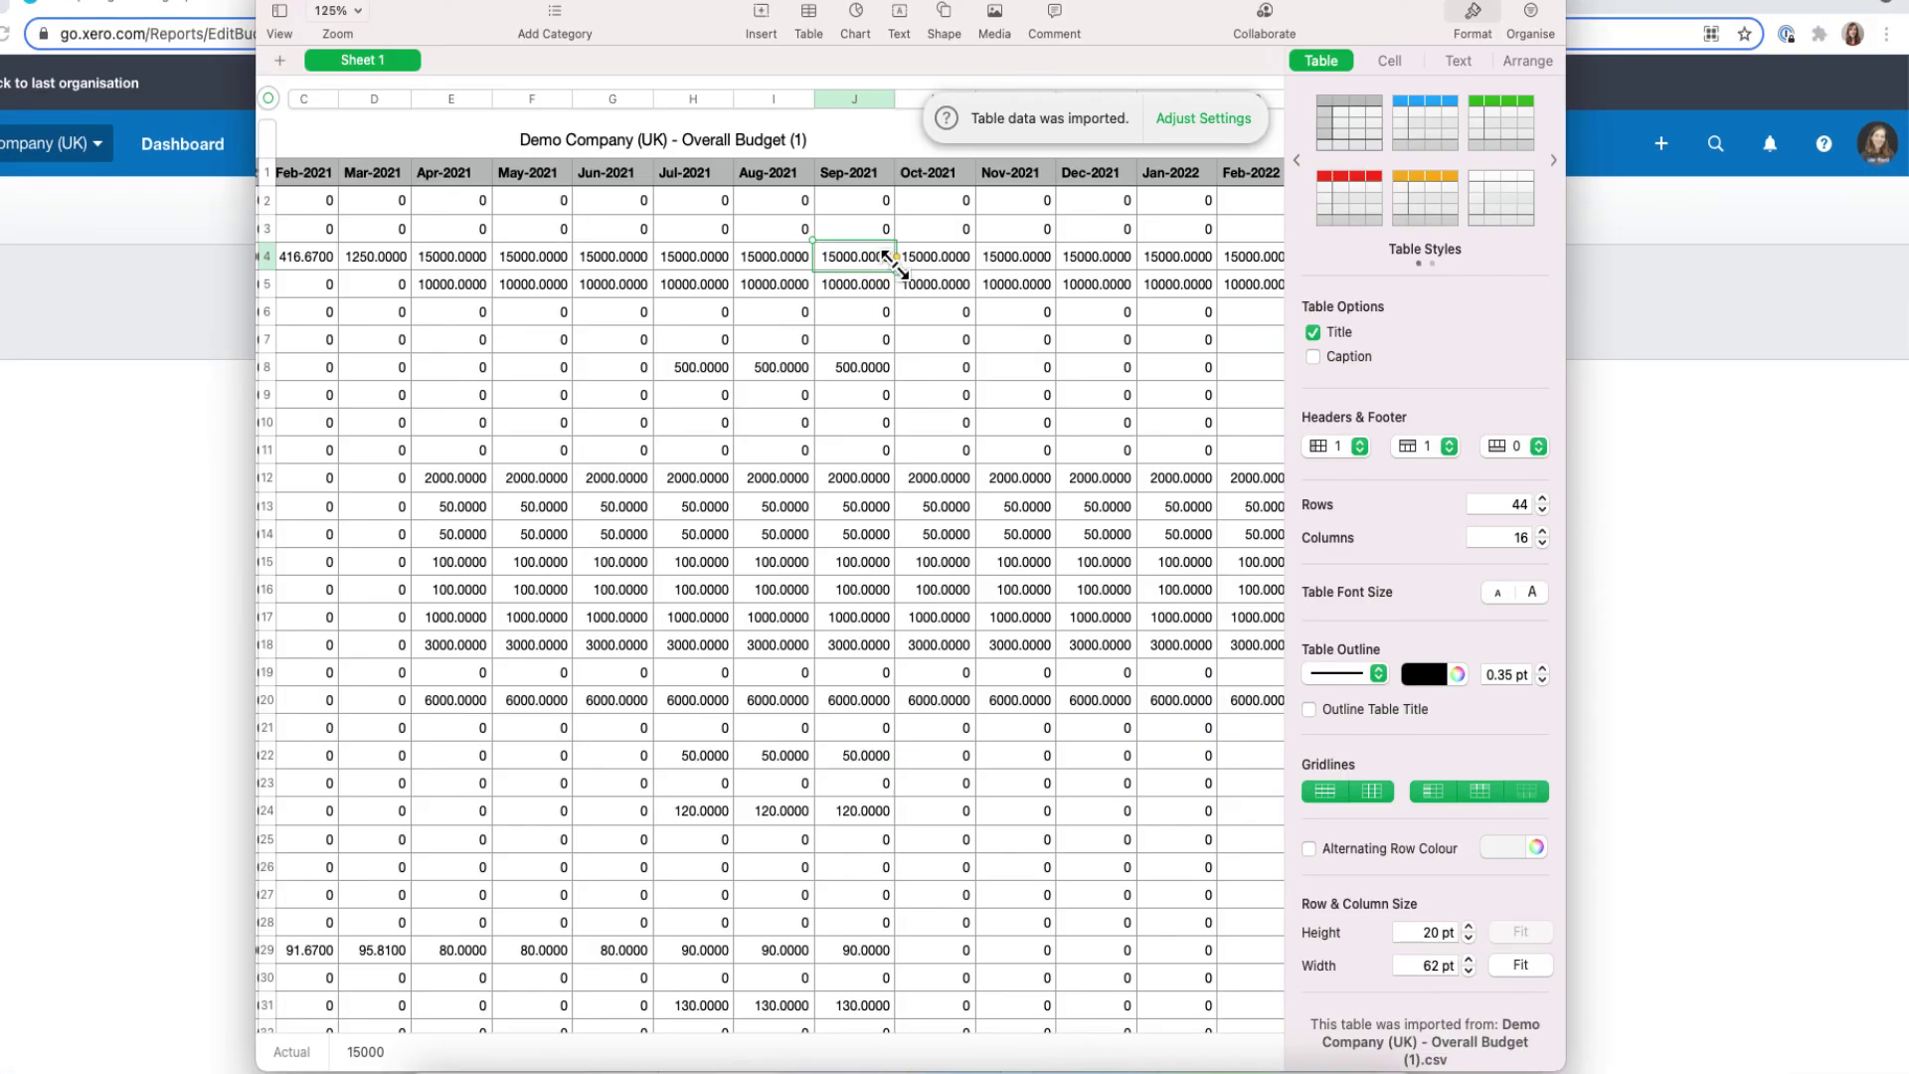
mouse_move(857, 265)
mouse_down()
mouse_move(1292, 267)
mouse_move(844, 253)
mouse_up()
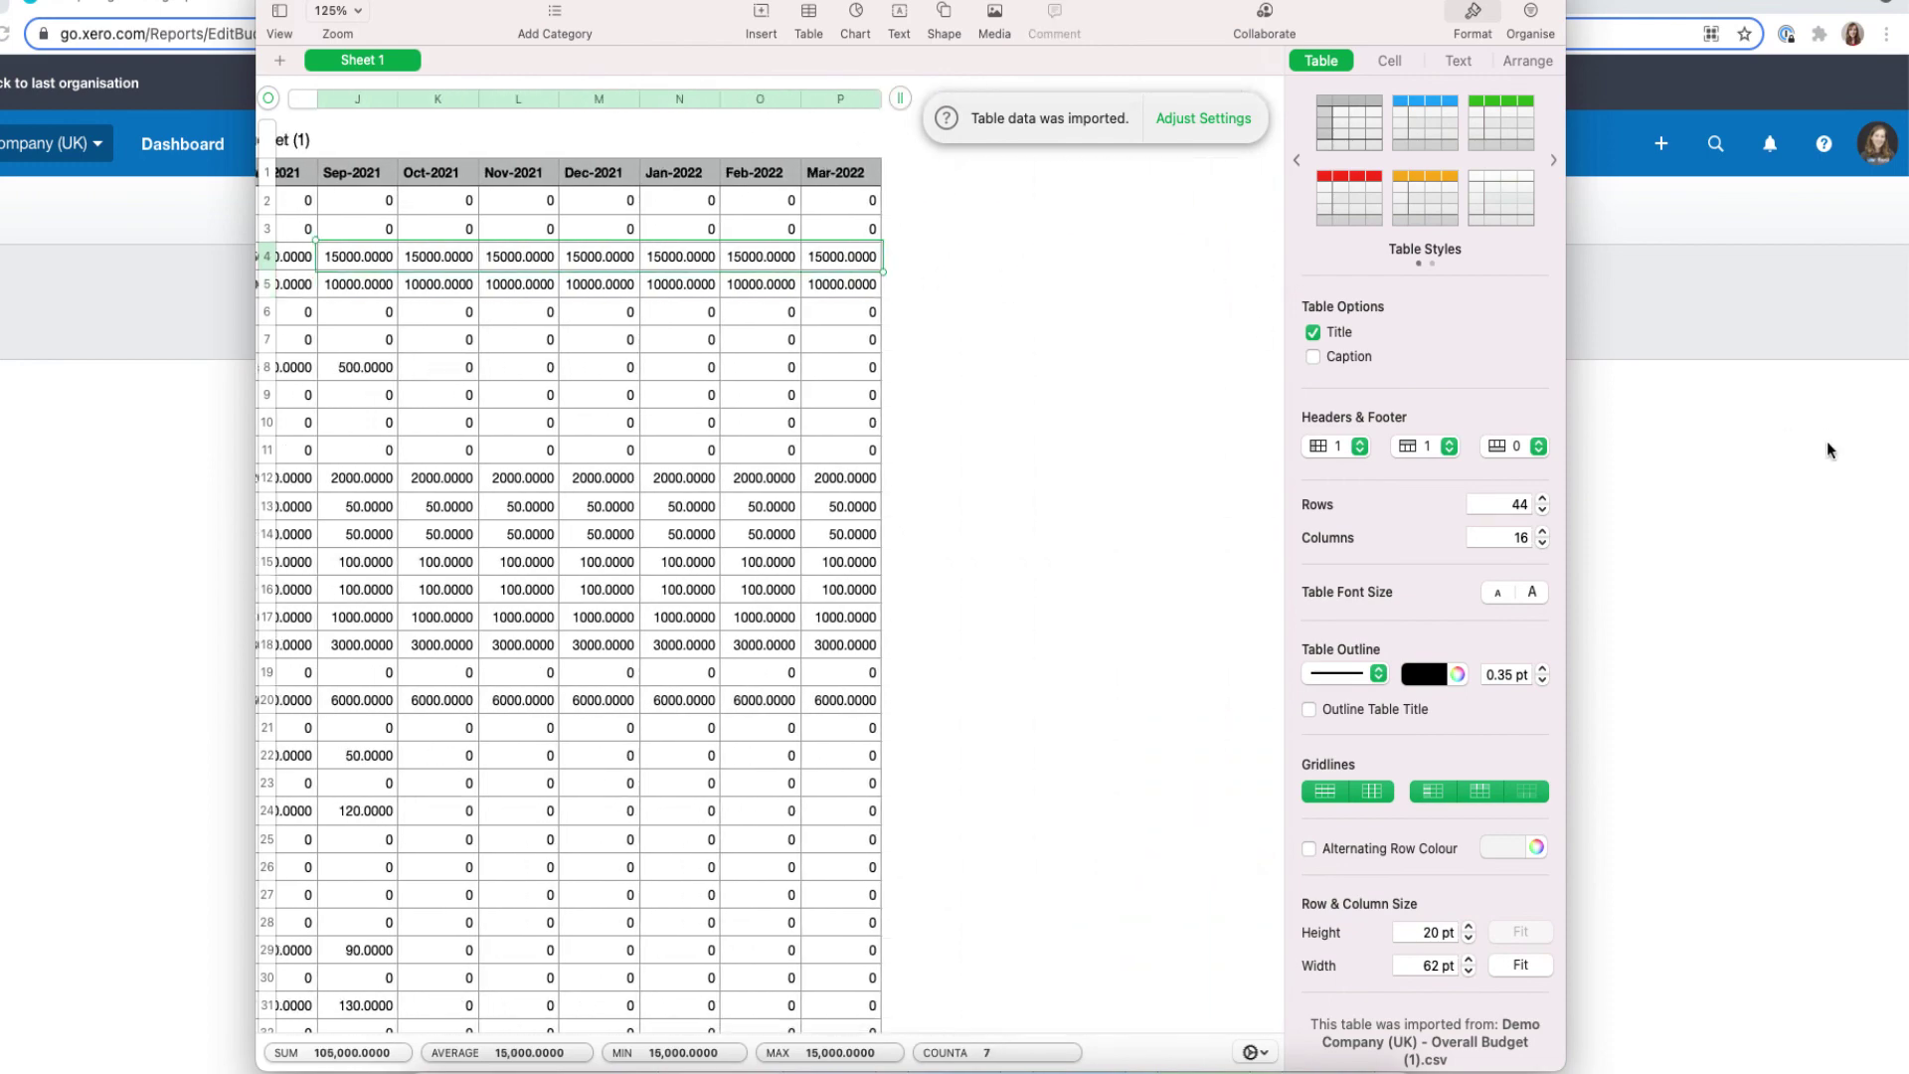
Step: Leave the Xero budget's row 4 figures and return to Float's cash flow table, now showing (112,482) for Feb 2022
click(1710, 494)
click(336, 2)
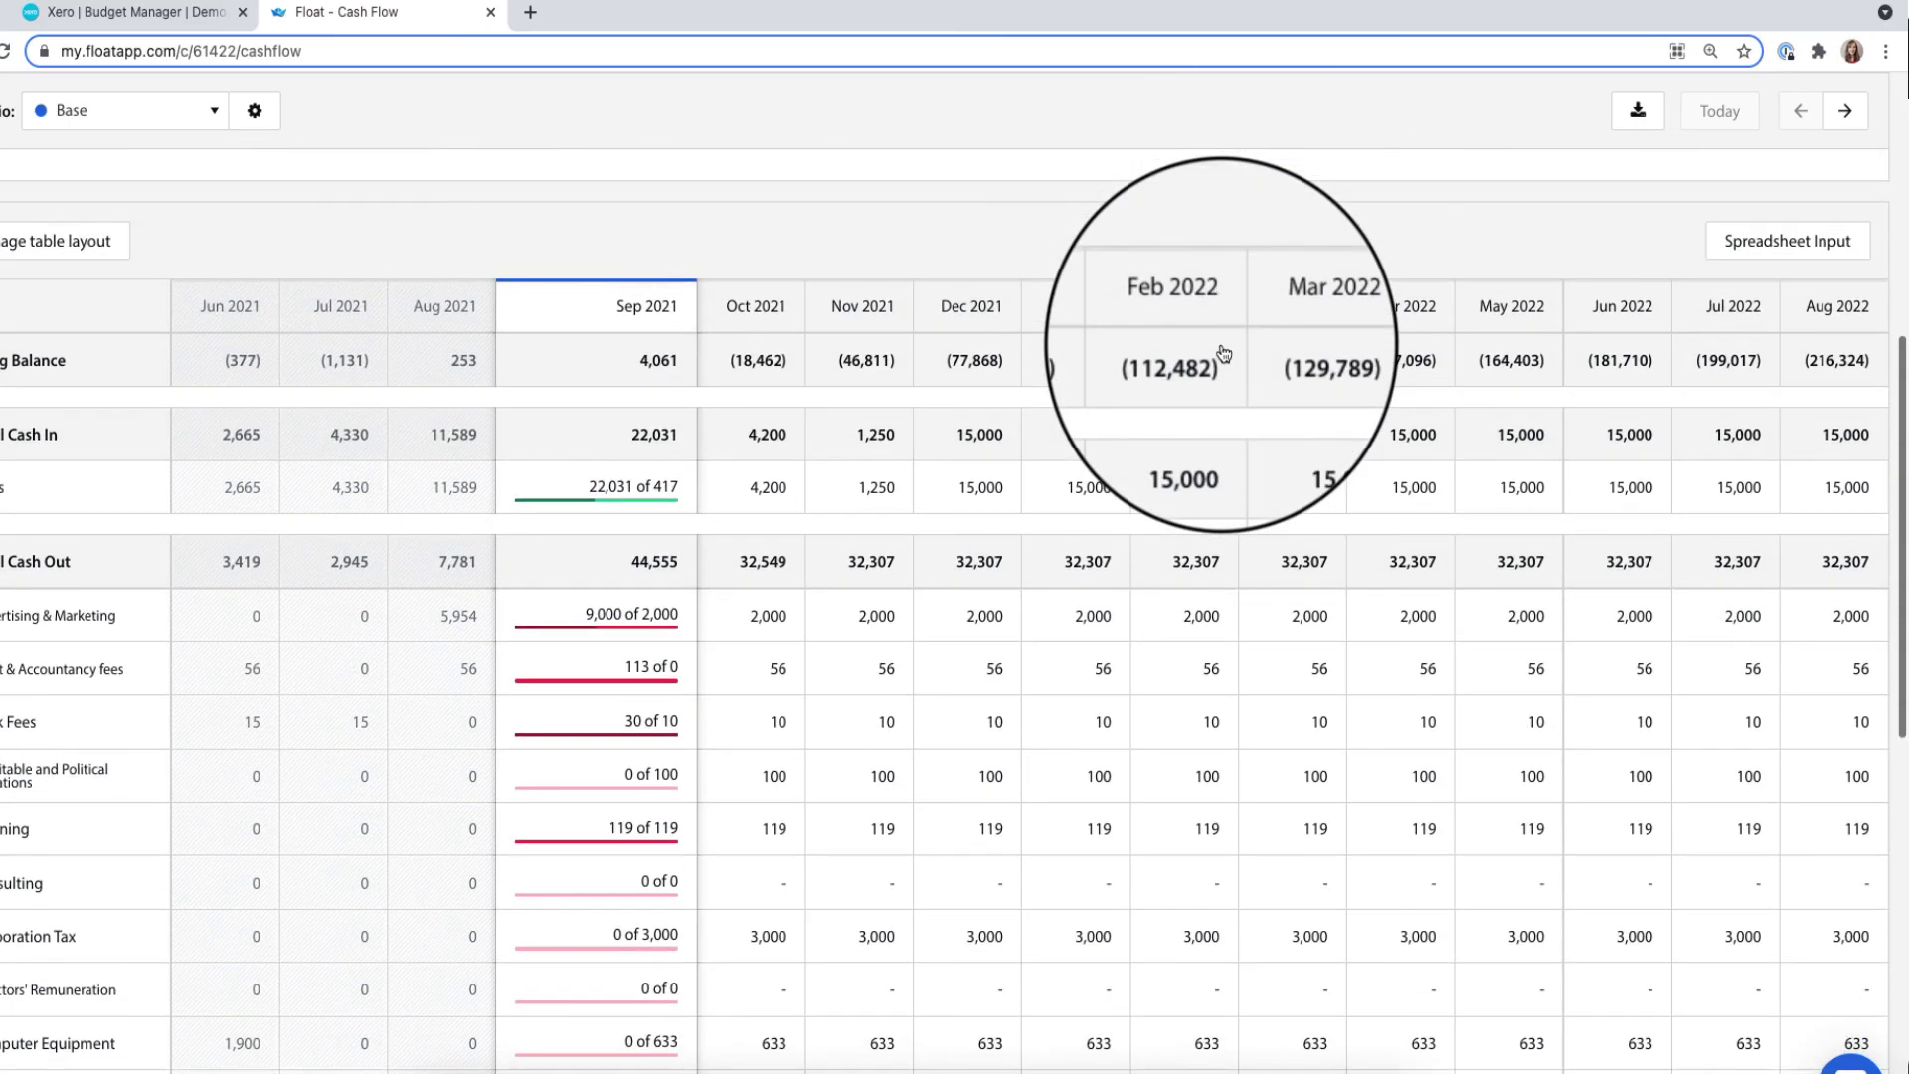